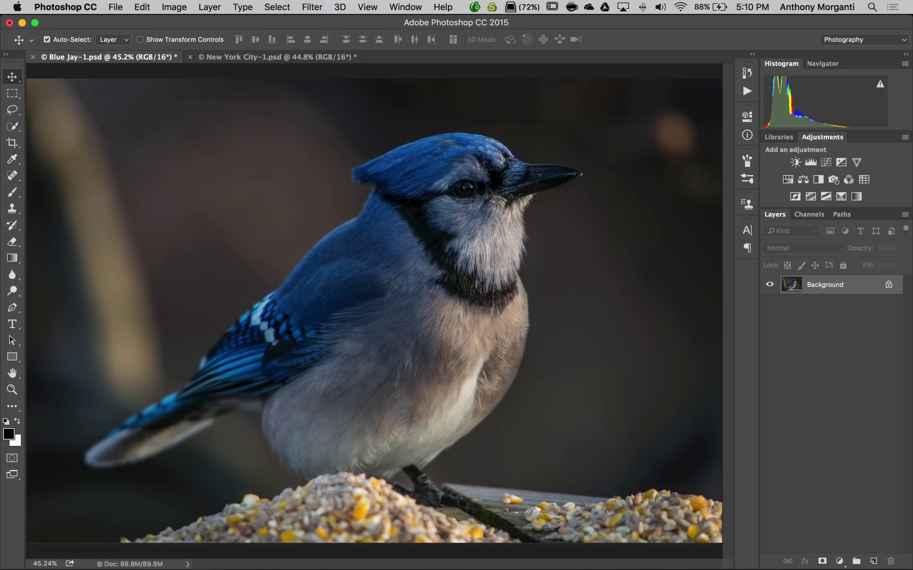
# Return to the Blue Jay photo and duplicate its background layer with Cmd+J.
pyautogui.click(266, 57)
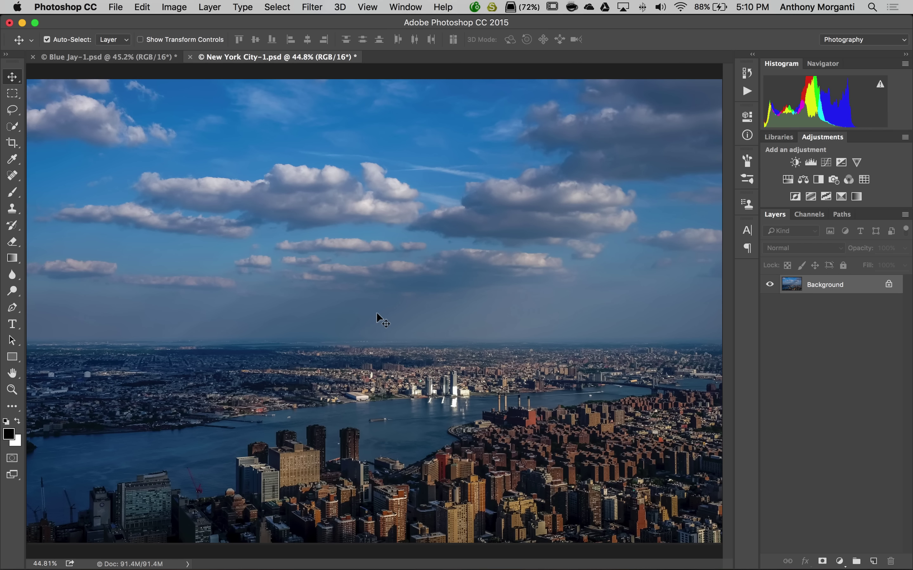
pyautogui.click(105, 57)
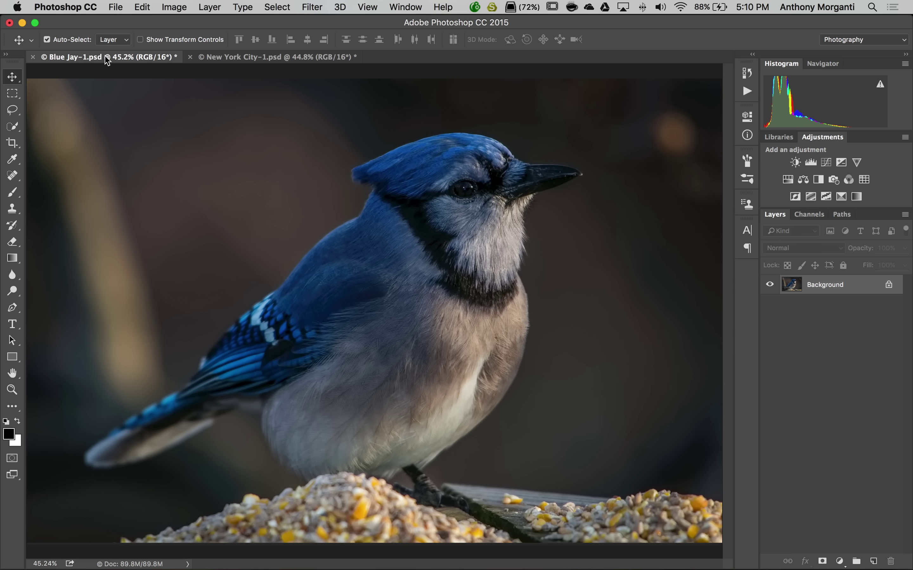
pyautogui.press('super+j')
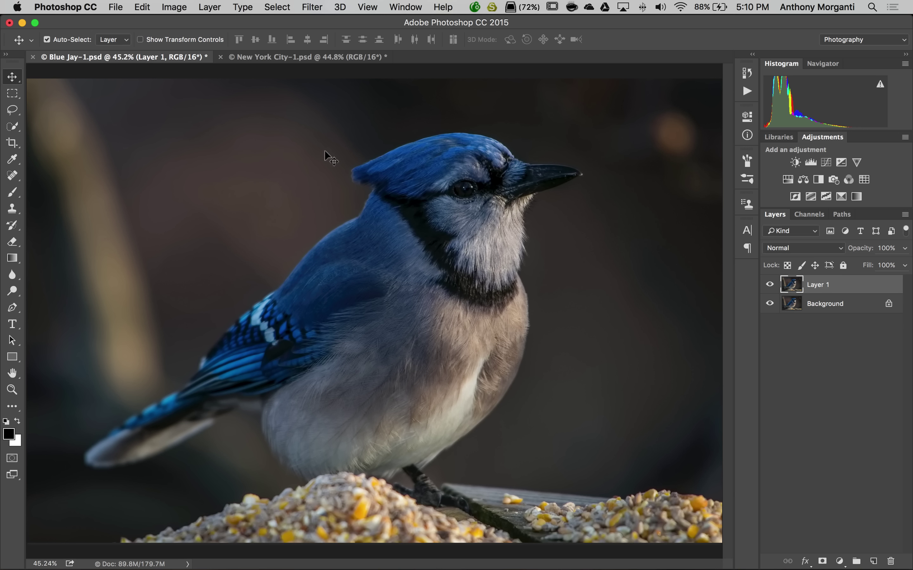
# Launch Filter > Topaz Labs > Topaz Detail 3 on the duplicated layer.
pyautogui.click(315, 8)
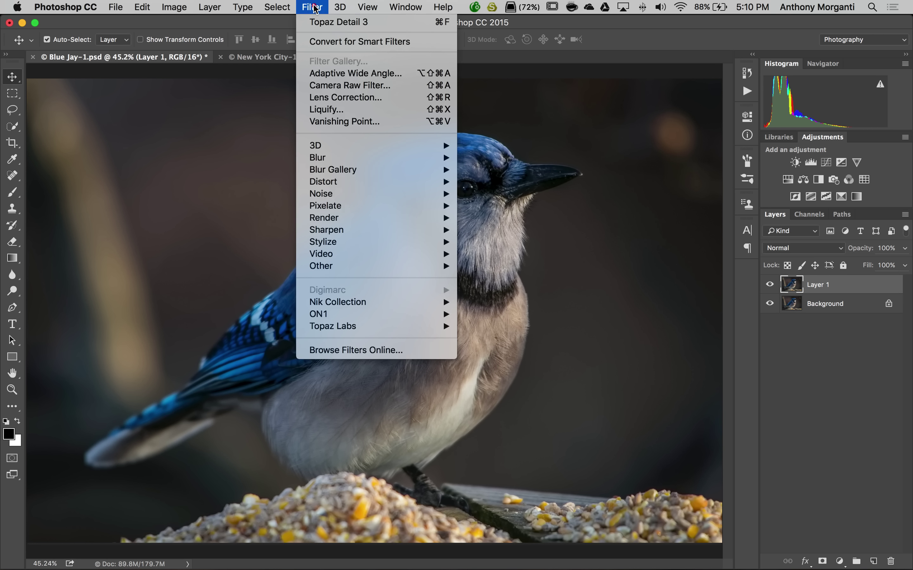
pyautogui.moveTo(382, 326)
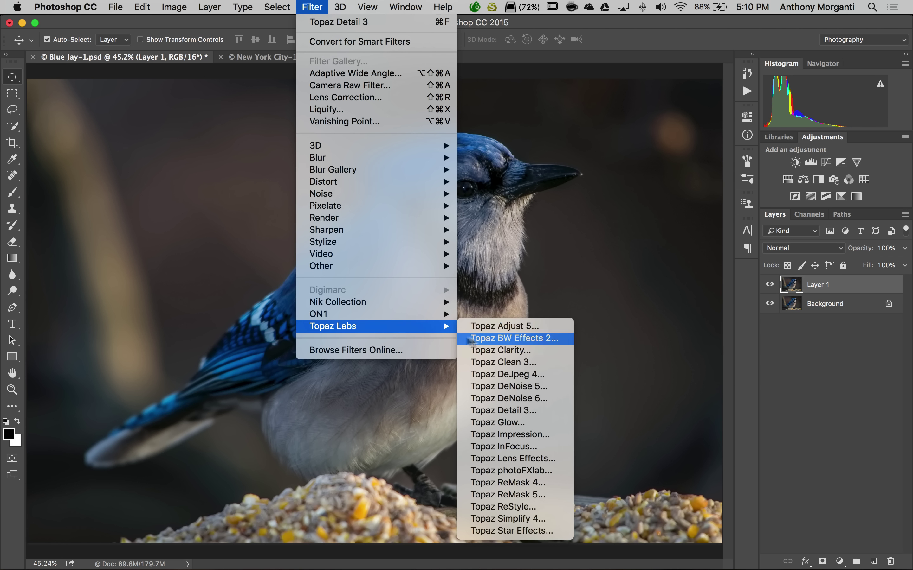
pyautogui.click(506, 412)
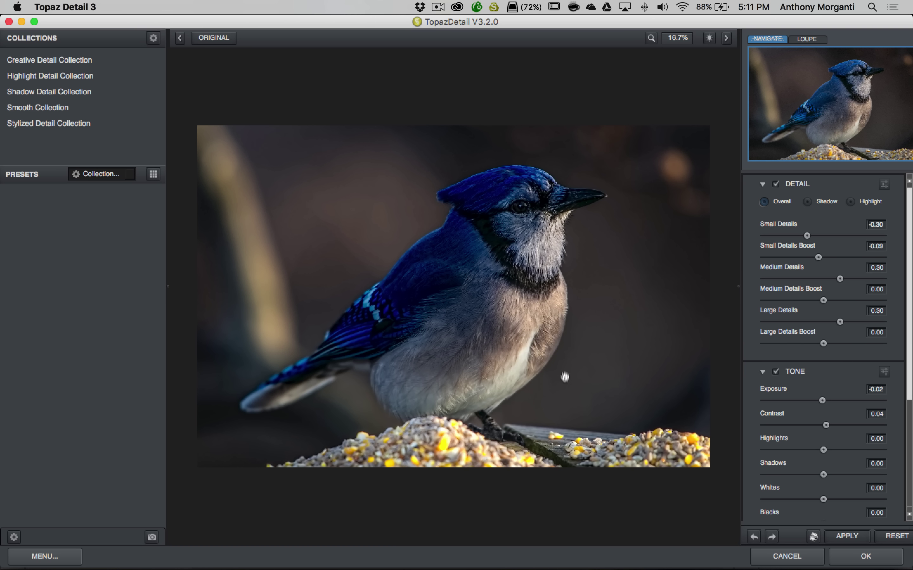
# List the Creative Detail Collection presets, starting with Feature Enhancement I.
pyautogui.click(65, 59)
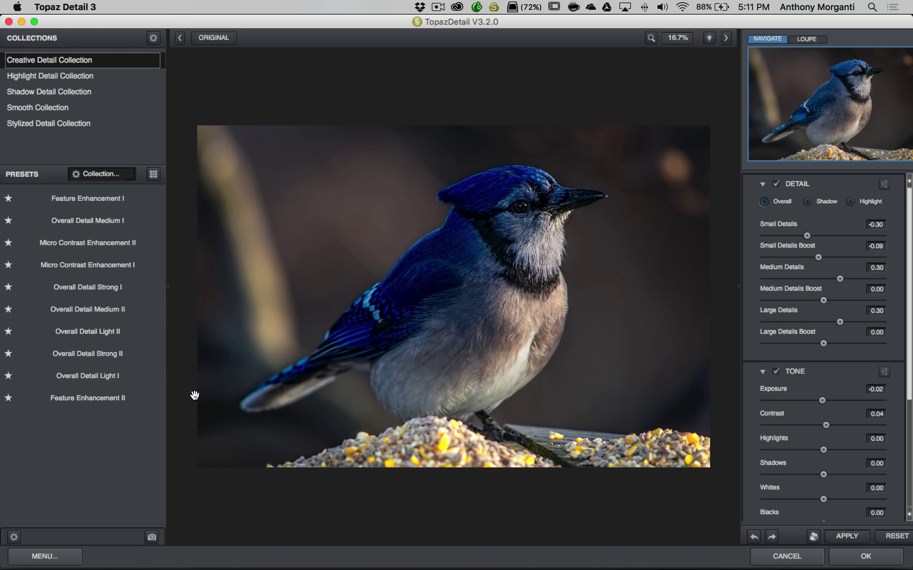
pyautogui.click(14, 538)
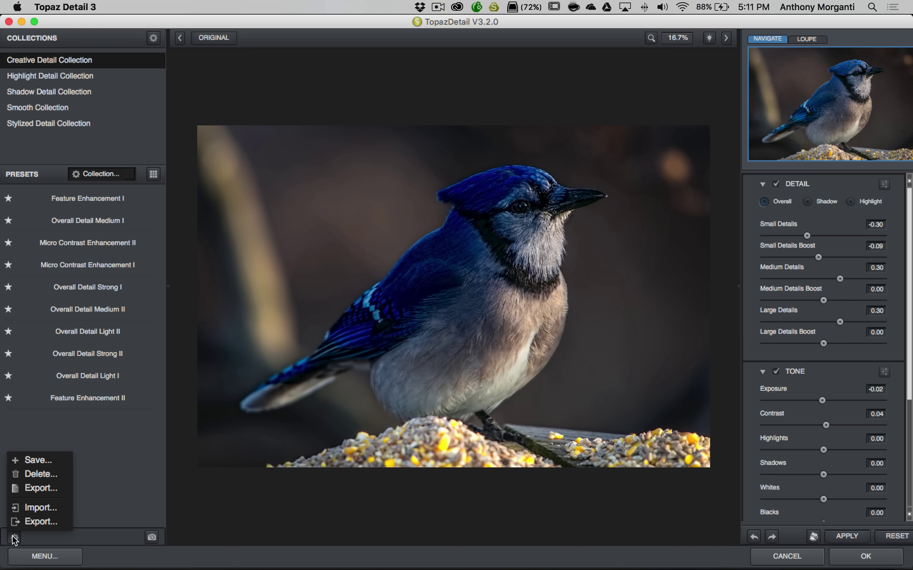
pyautogui.click(14, 539)
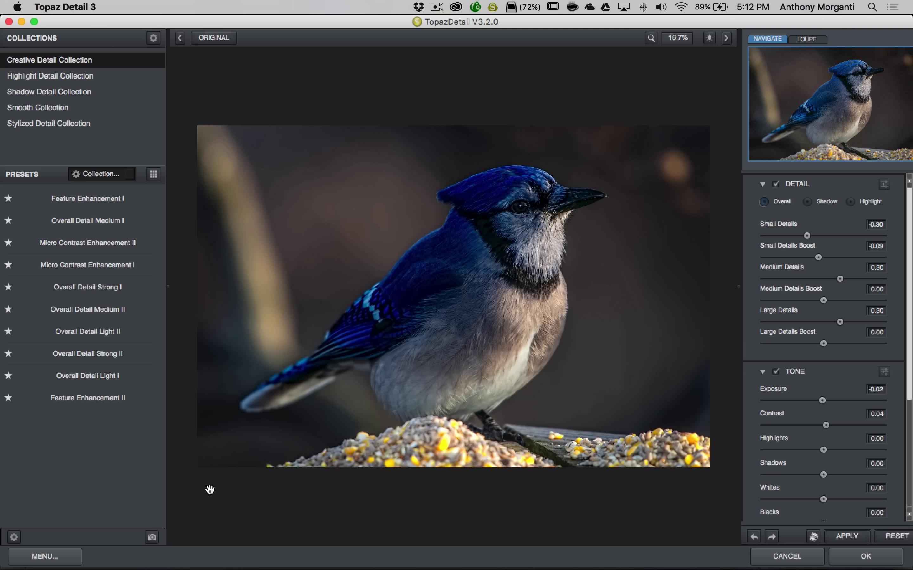
pyautogui.click(43, 557)
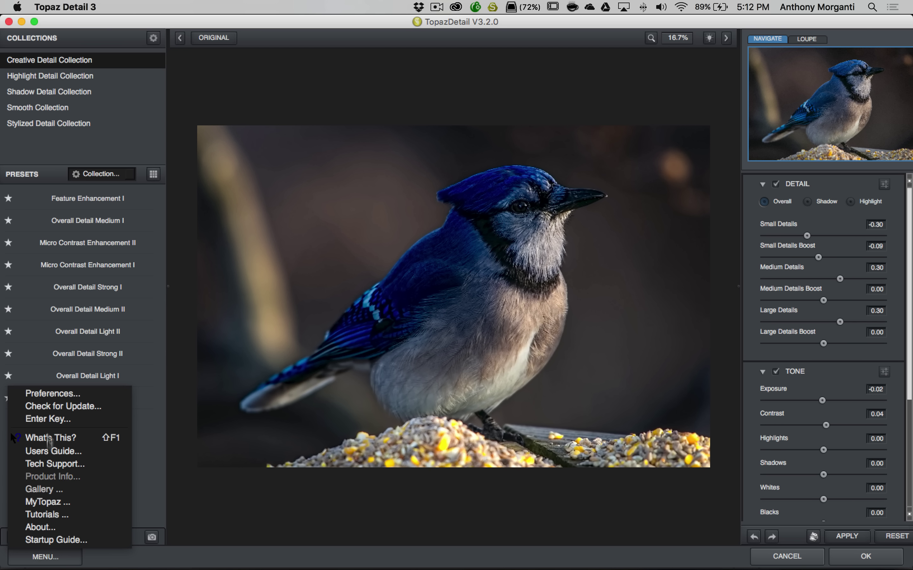
pyautogui.click(54, 397)
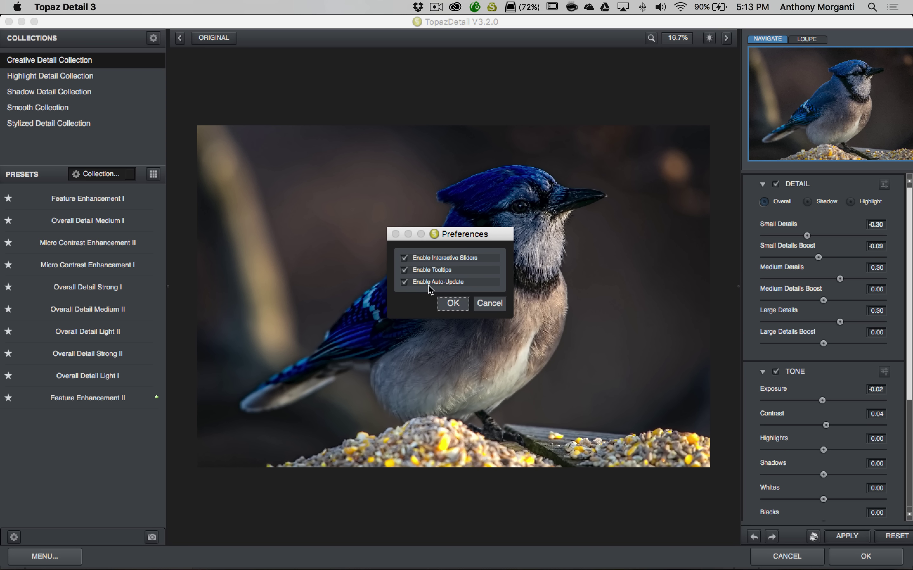
pyautogui.click(486, 303)
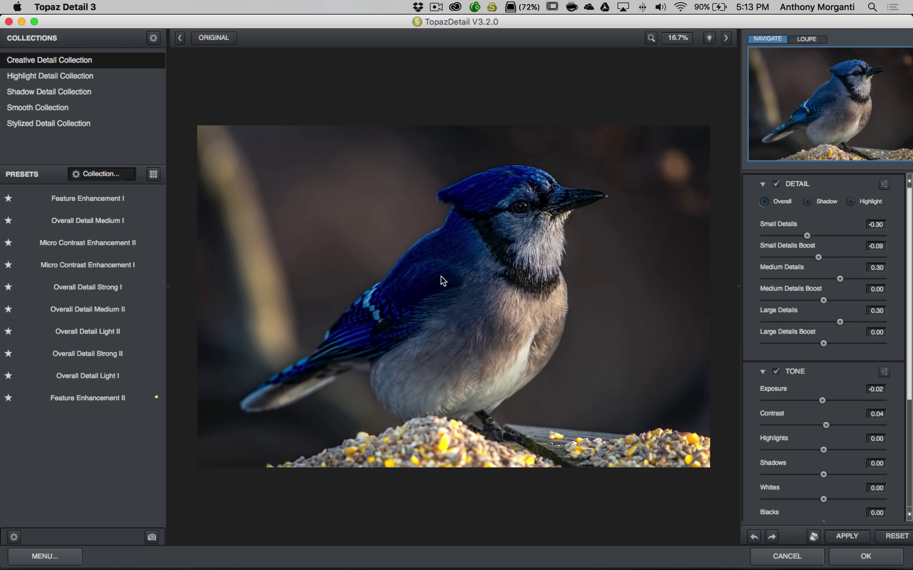
pyautogui.click(215, 39)
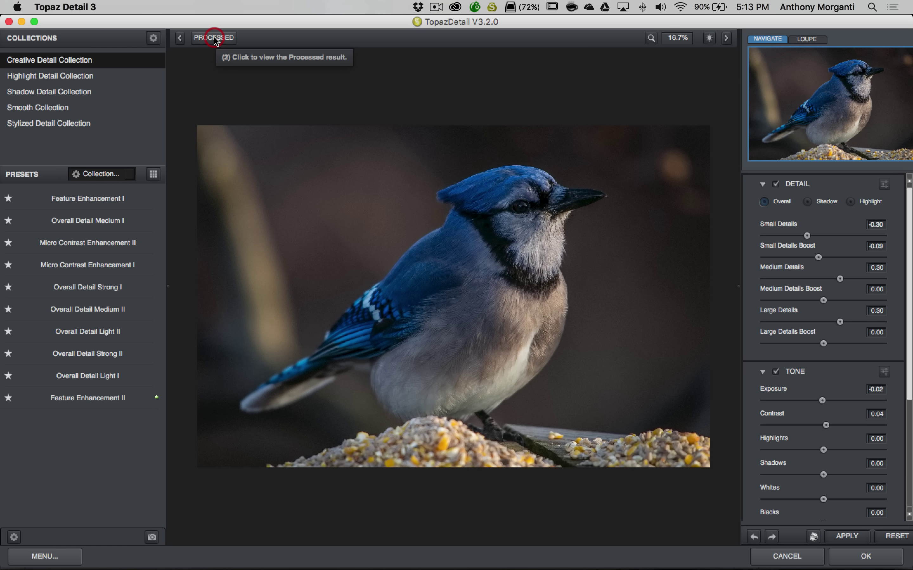
pyautogui.click(223, 40)
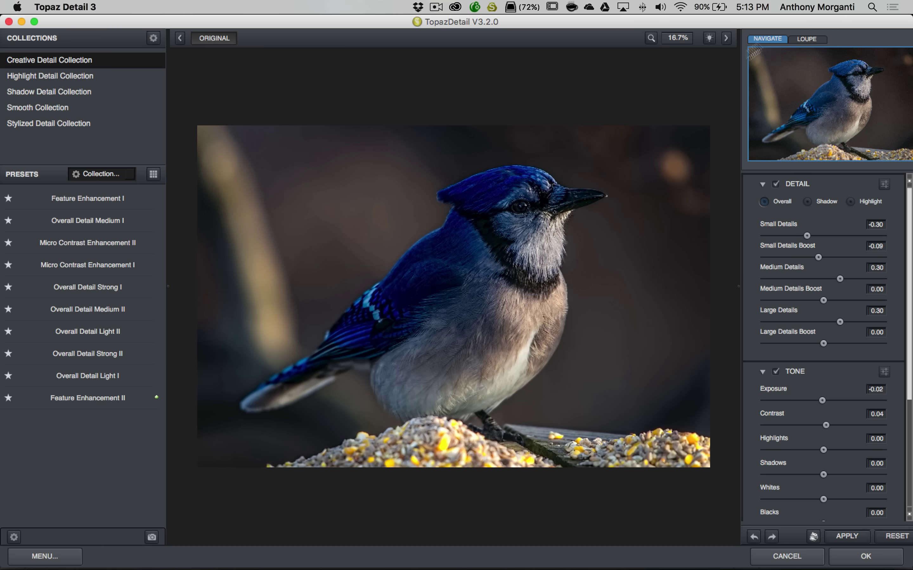
pyautogui.click(615, 173)
pyautogui.click(592, 172)
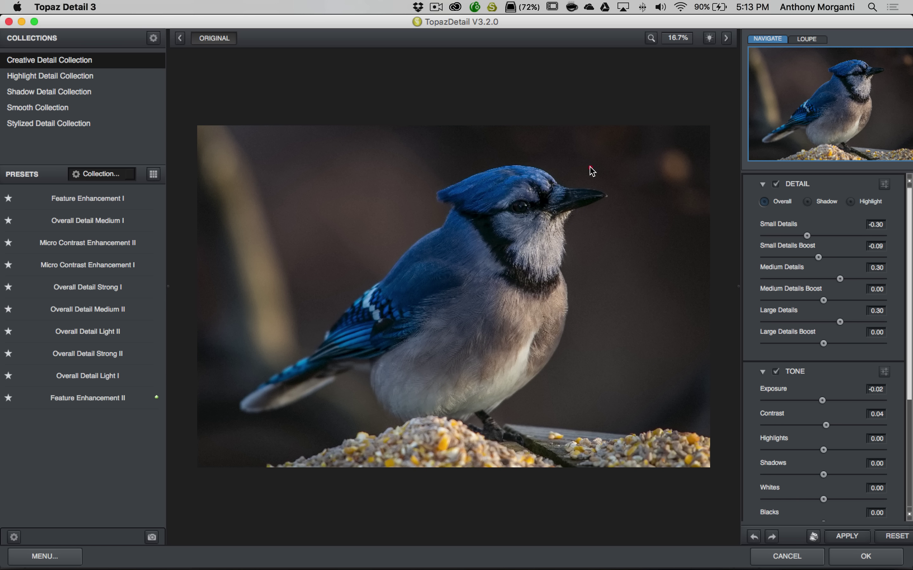
pyautogui.click(592, 172)
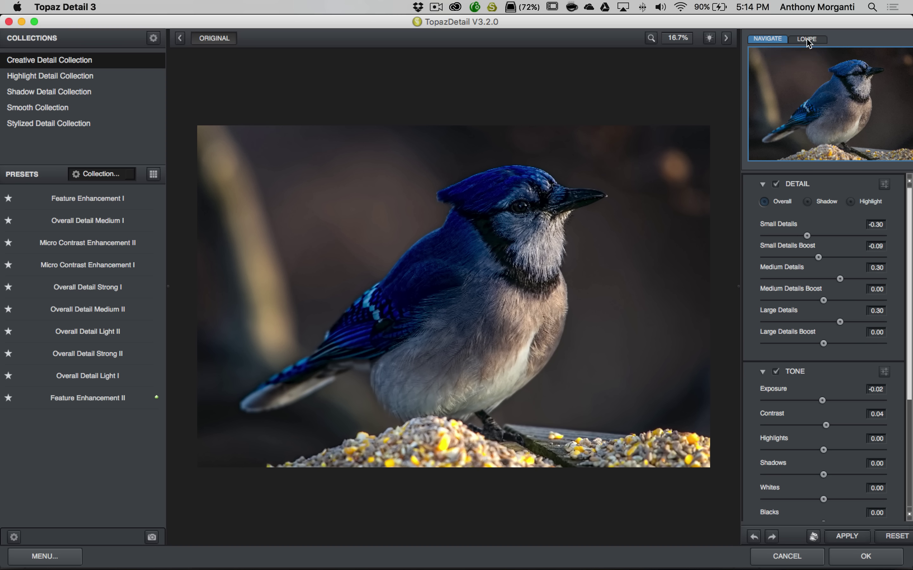
pyautogui.click(678, 41)
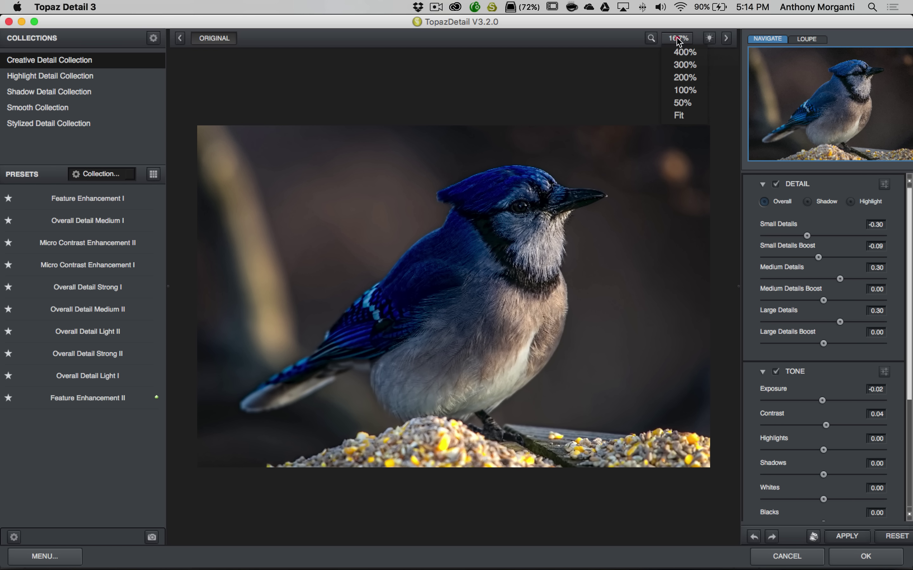
pyautogui.click(682, 91)
pyautogui.moveTo(550, 106); pyautogui.dragTo(627, 205)
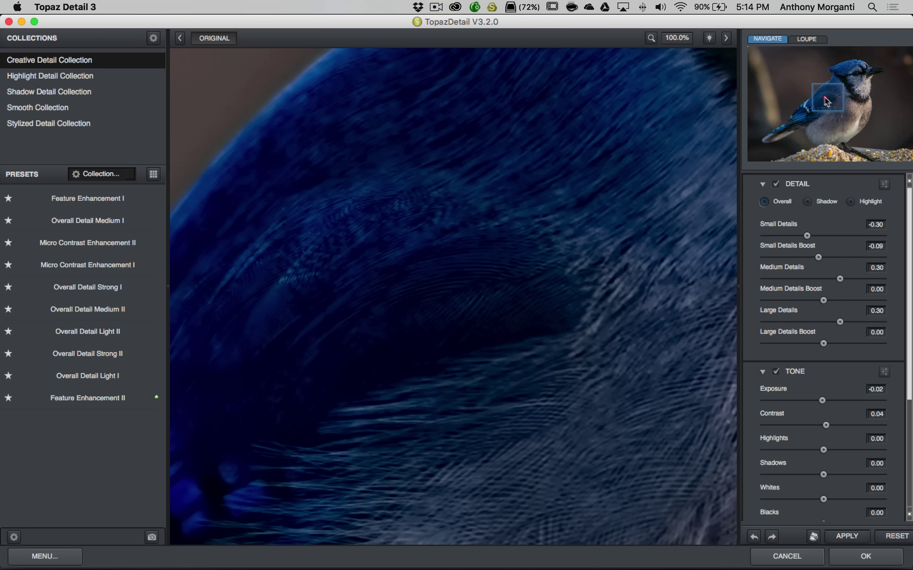
pyautogui.moveTo(825, 97); pyautogui.dragTo(831, 77)
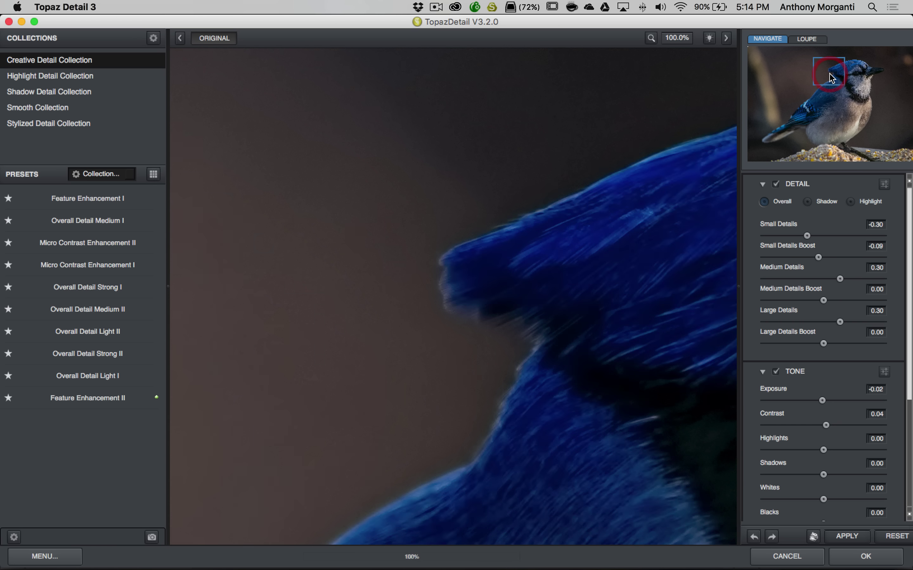
pyautogui.click(806, 39)
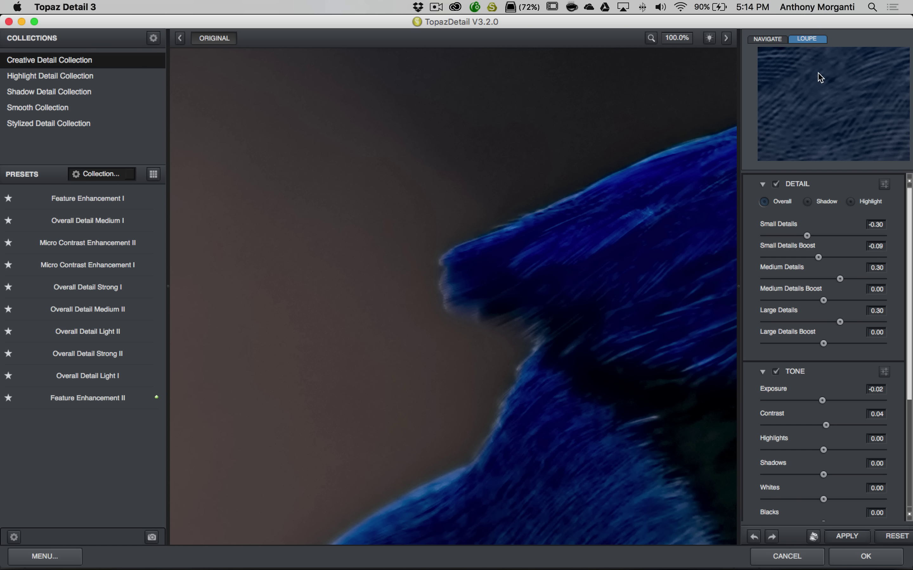
pyautogui.moveTo(811, 85)
pyautogui.mouseDown()
pyautogui.moveTo(878, 109)
pyautogui.moveTo(846, 95)
pyautogui.moveTo(802, 94)
pyautogui.moveTo(810, 89)
pyautogui.mouseUp()
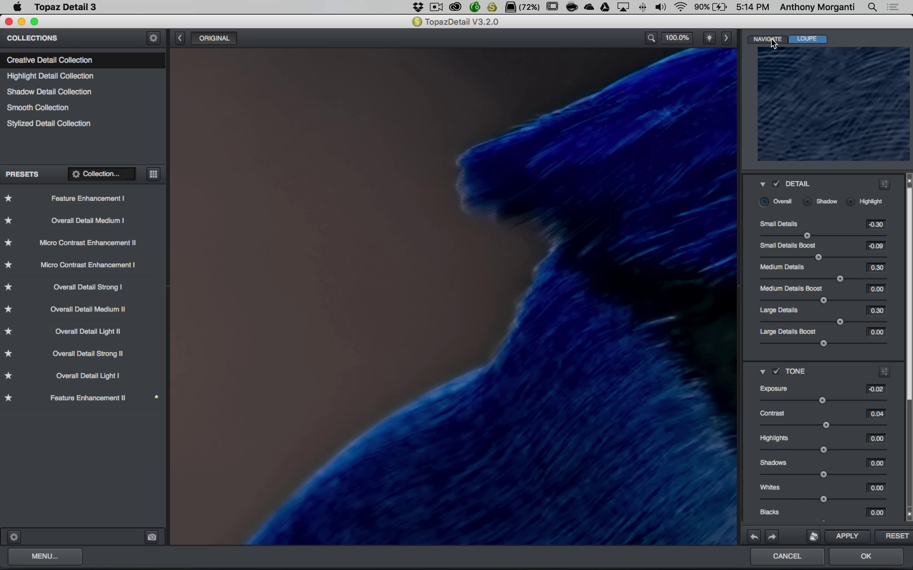
pyautogui.click(769, 39)
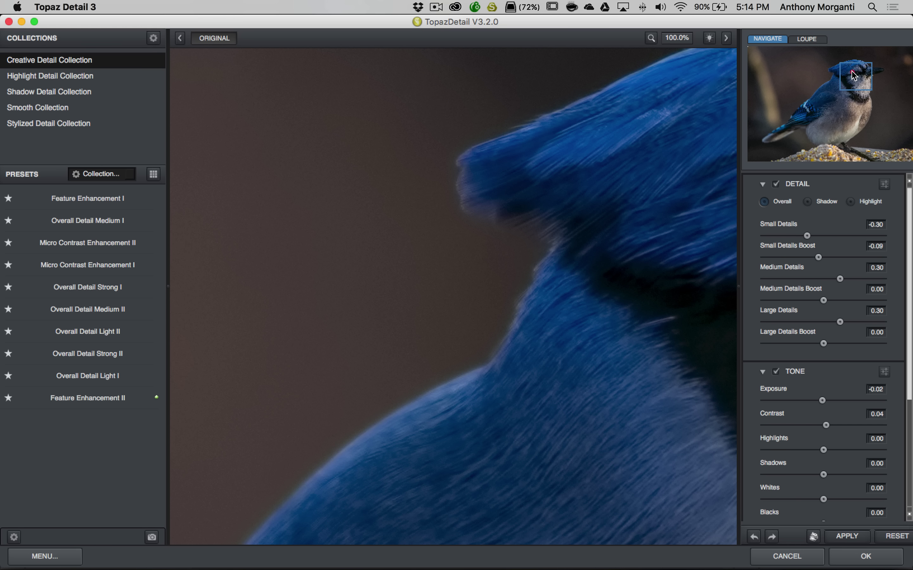
pyautogui.click(860, 72)
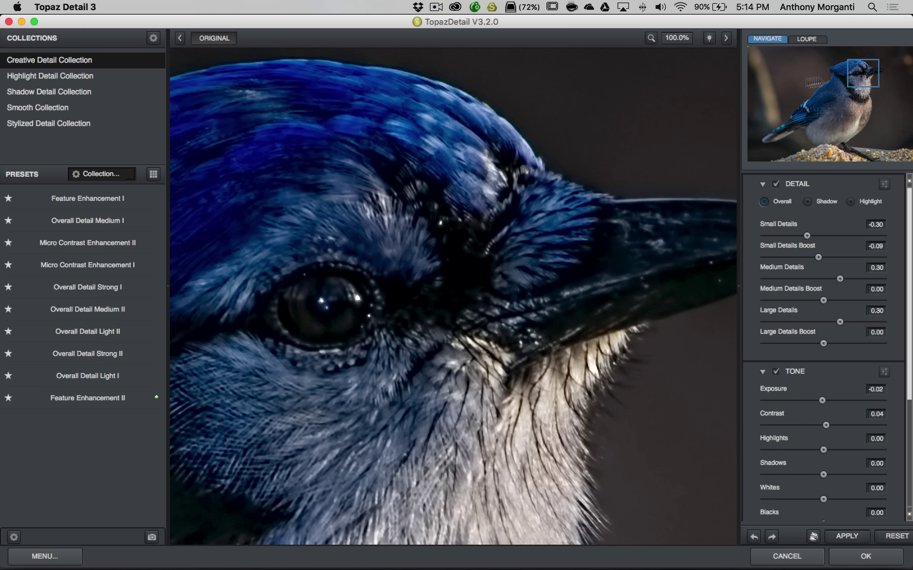
pyautogui.click(685, 39)
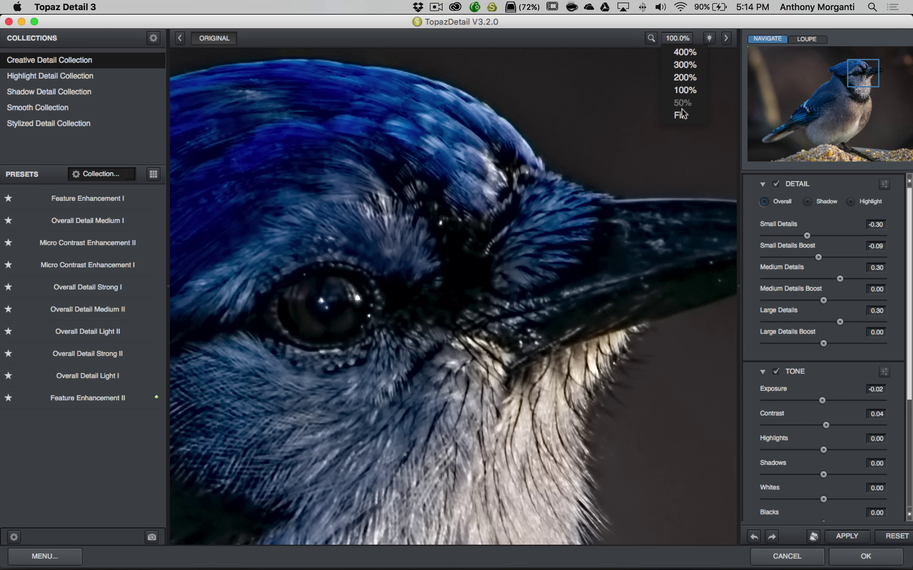
pyautogui.click(678, 115)
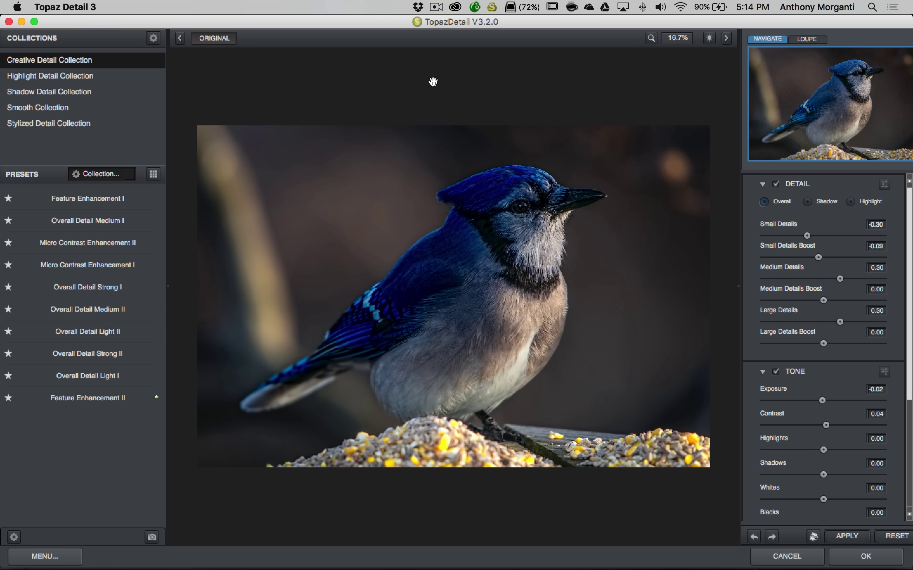
# Set the preview backdrop to dark grey and collapse the Detail and Tone sections.
pyautogui.click(709, 38)
pyautogui.click(709, 38)
pyautogui.click(709, 38)
pyautogui.click(710, 38)
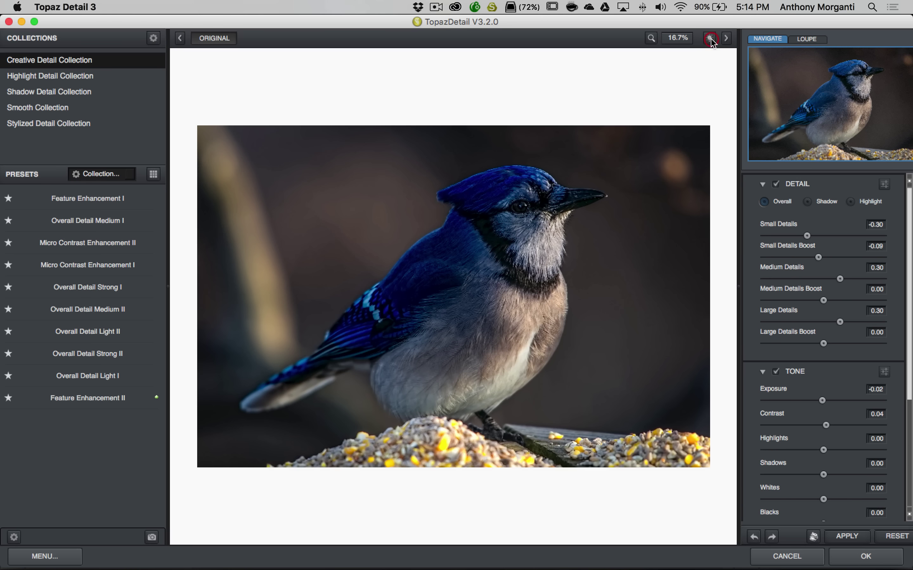
pyautogui.click(710, 38)
pyautogui.click(710, 38)
pyautogui.click(710, 38)
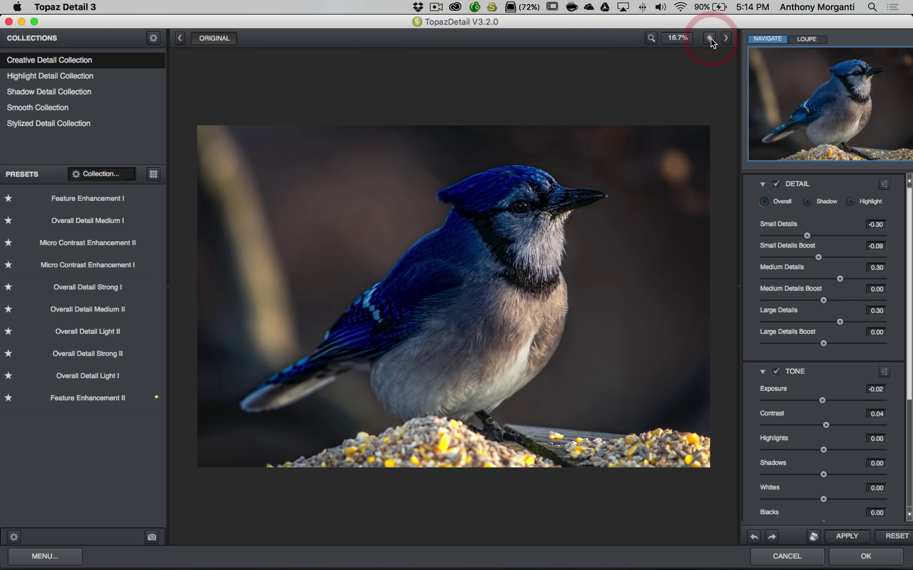
pyautogui.click(710, 38)
pyautogui.click(710, 38)
pyautogui.click(710, 38)
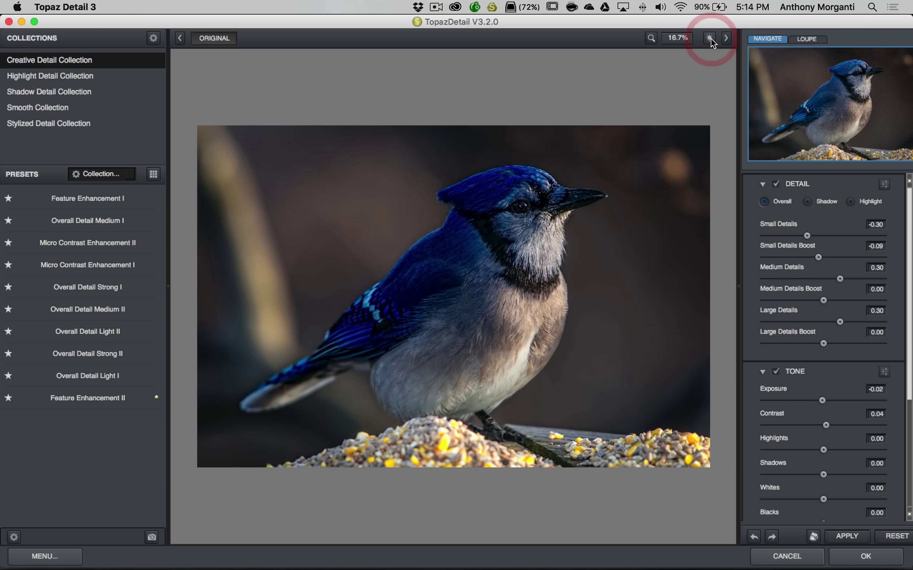
pyautogui.click(710, 38)
pyautogui.click(711, 38)
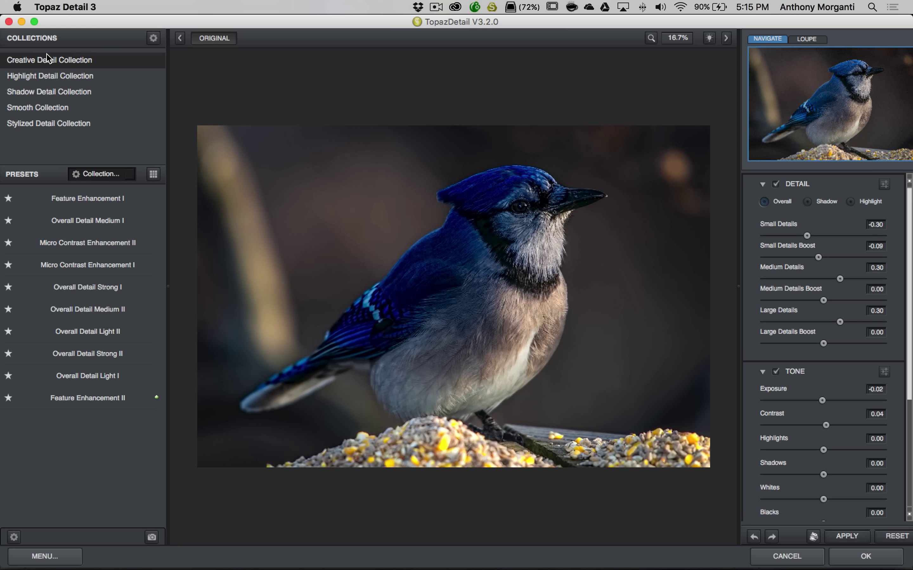
pyautogui.click(762, 184)
pyautogui.click(762, 204)
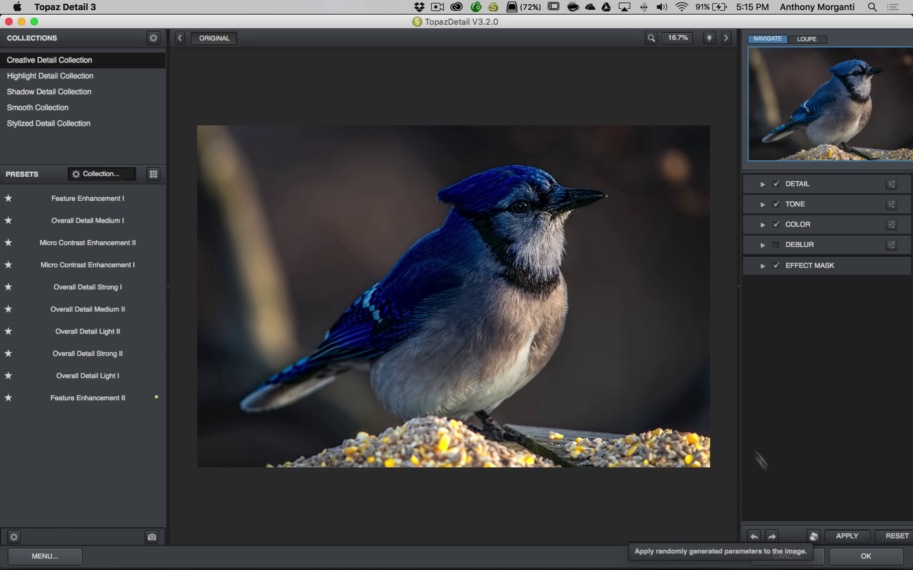
# Preview six random adjustment sets on the blue jay, then reset to the natural photo.
pyautogui.click(813, 535)
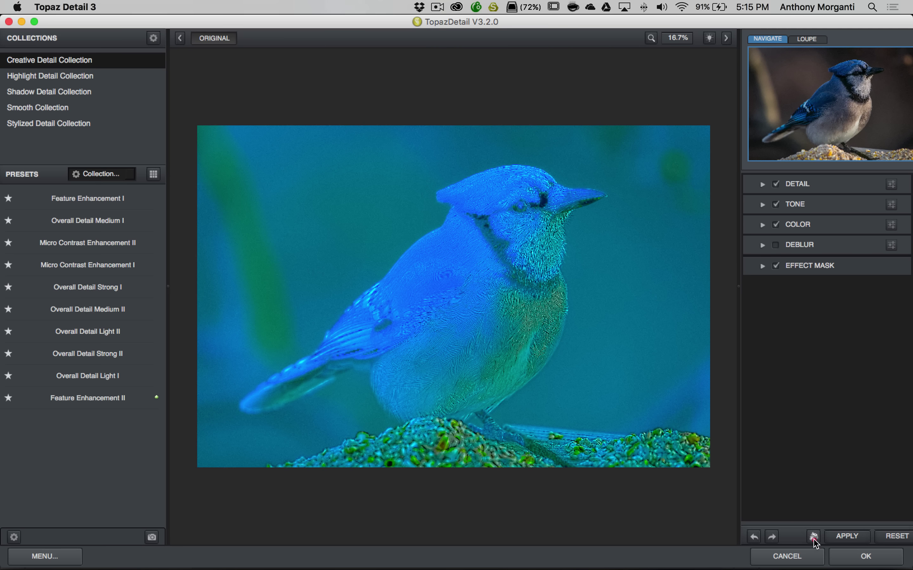
pyautogui.click(813, 536)
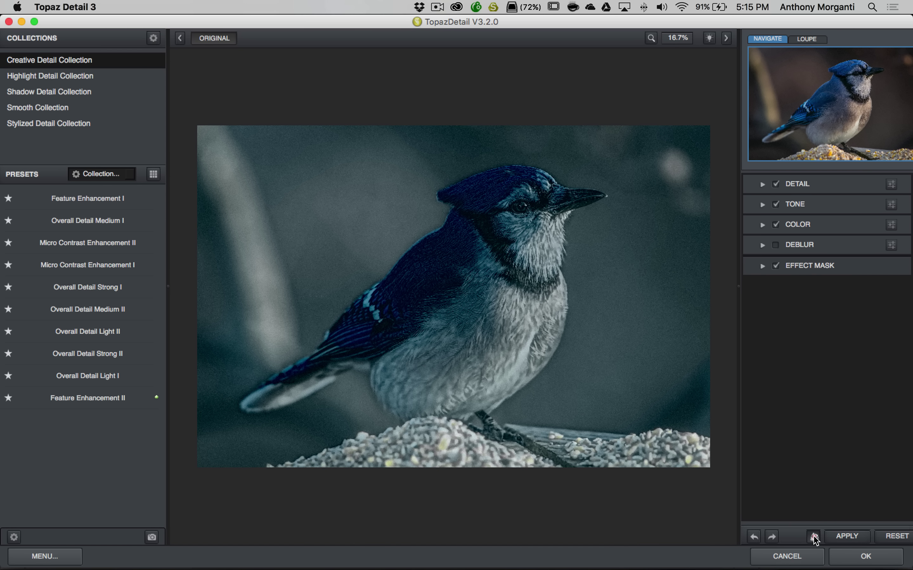
pyautogui.click(814, 536)
pyautogui.click(813, 536)
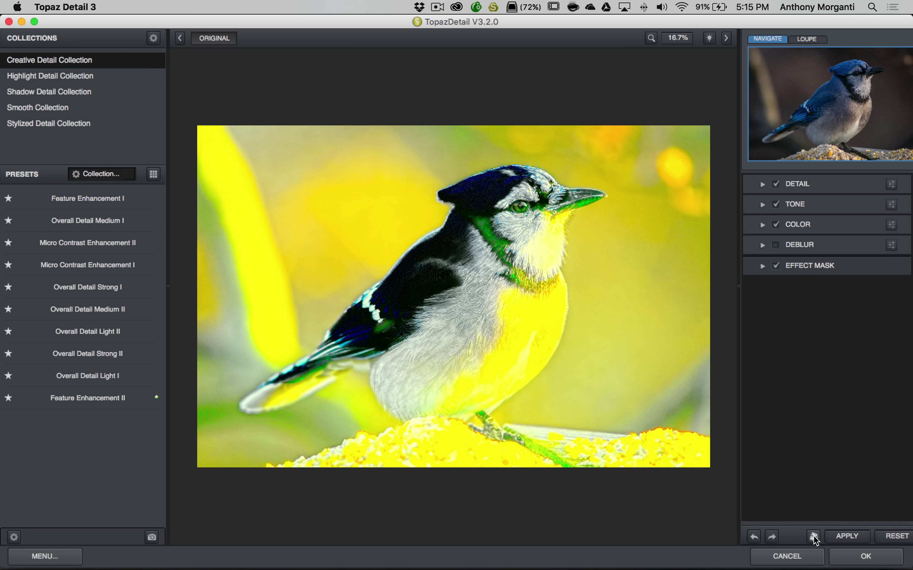
pyautogui.click(813, 536)
pyautogui.click(813, 536)
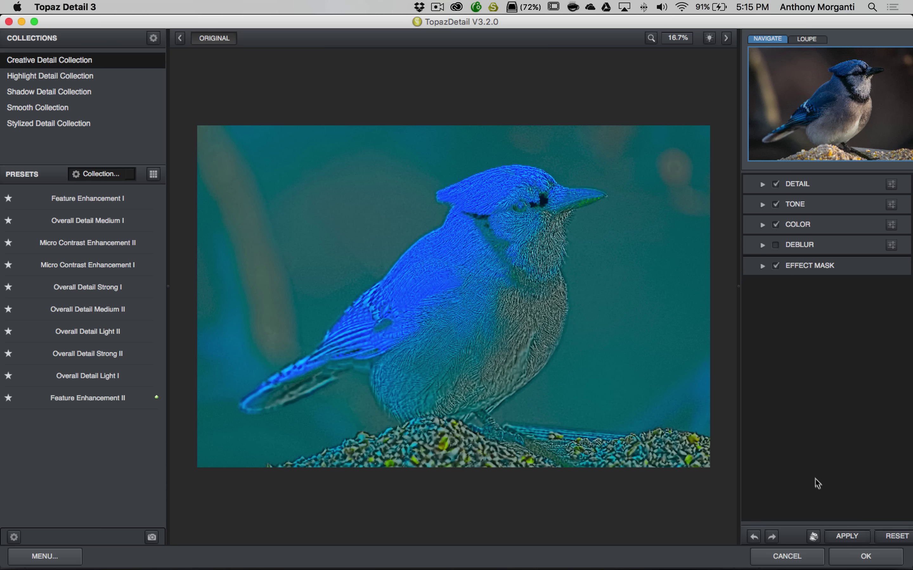
pyautogui.click(895, 538)
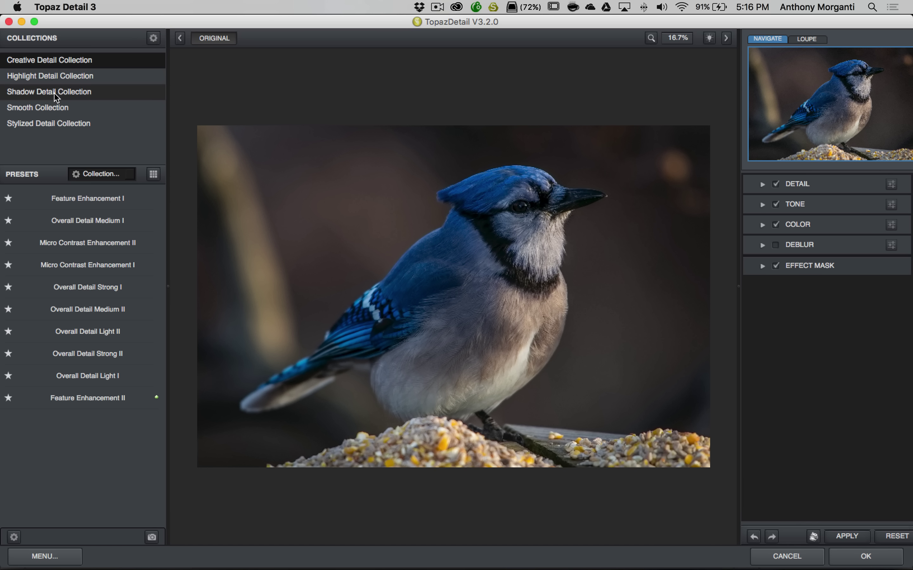
# Apply Soft and Dreamy III from the Smooth Collection, then browse Stylized Detail and Creative Detail presets.
pyautogui.click(40, 111)
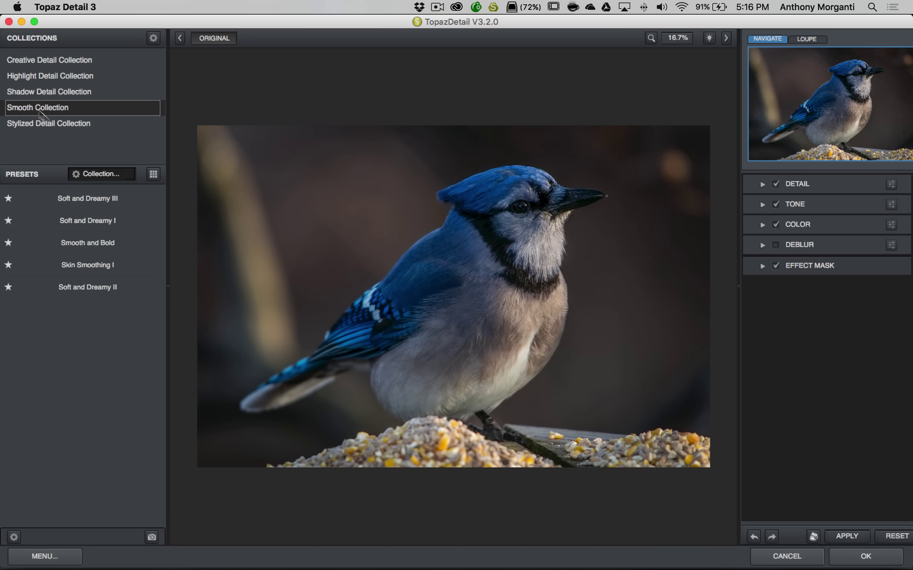
pyautogui.click(96, 201)
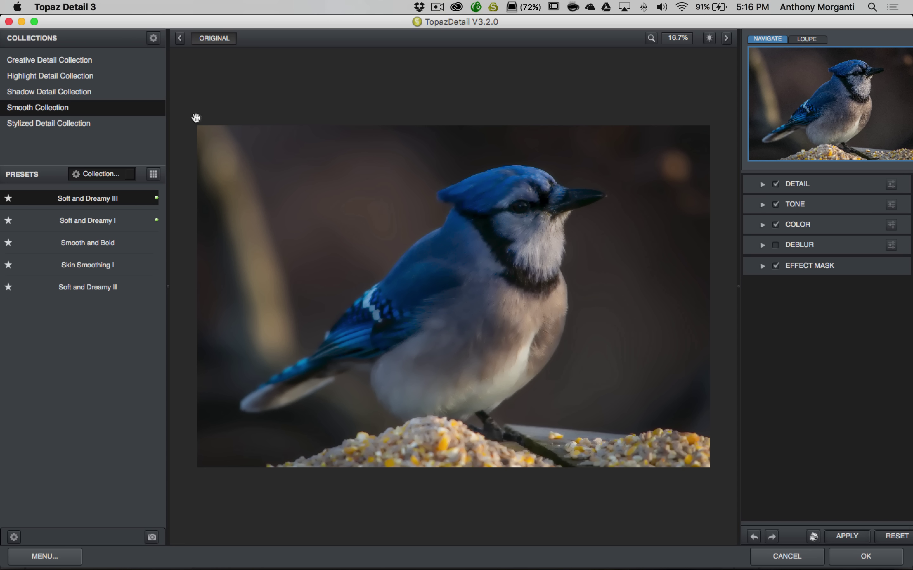
pyautogui.click(41, 125)
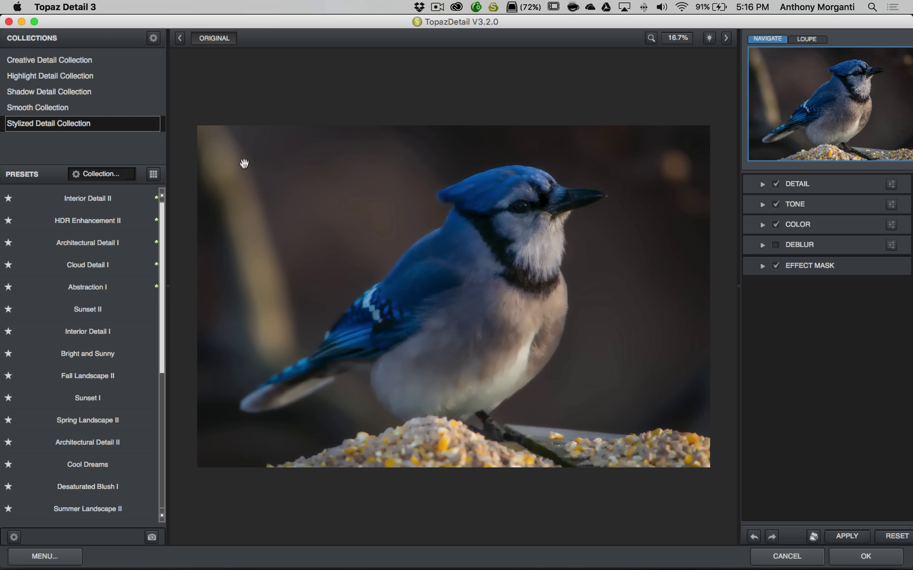
pyautogui.click(64, 61)
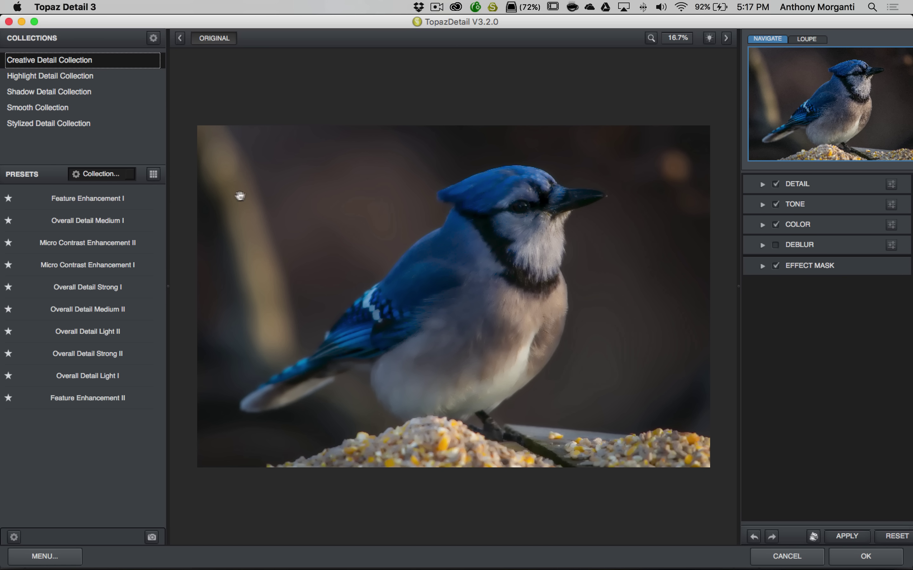
pyautogui.moveTo(108, 198)
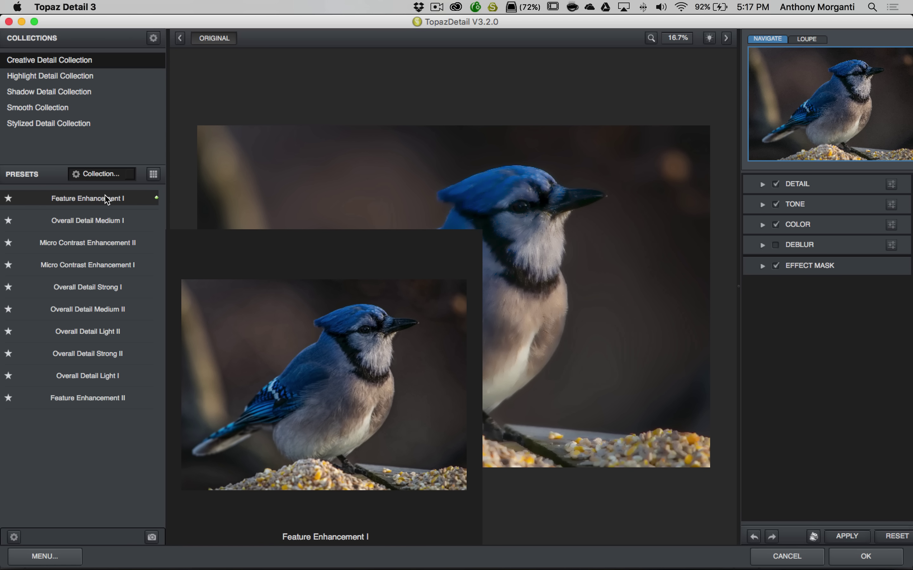
pyautogui.moveTo(107, 219)
pyautogui.moveTo(108, 243)
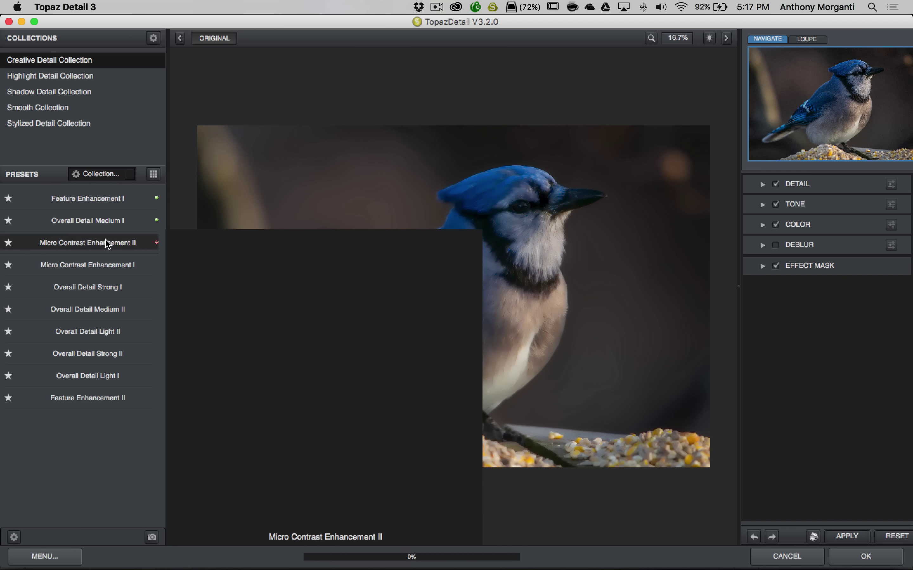
pyautogui.moveTo(108, 265)
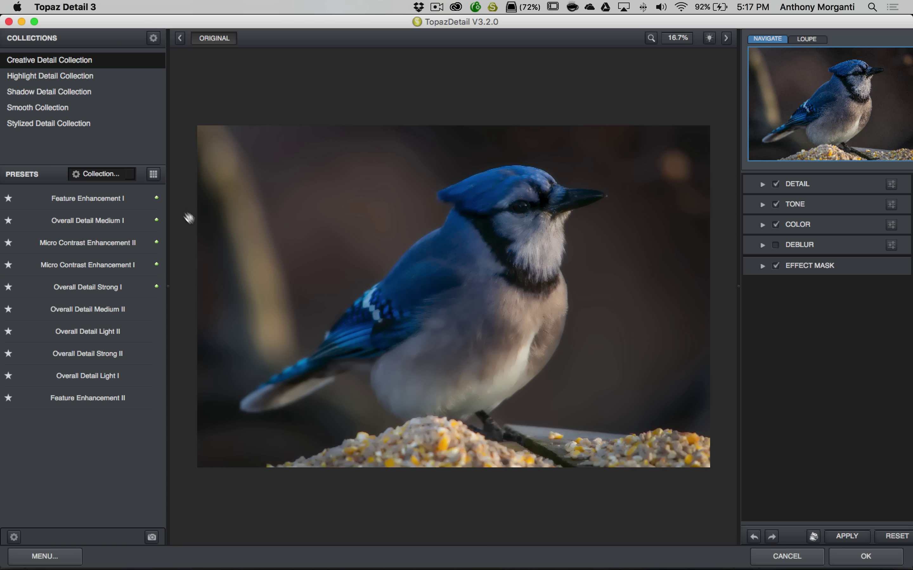
# In the Creative Detail thumbnail grid, find and apply Overall Detail Light II.
pyautogui.click(153, 175)
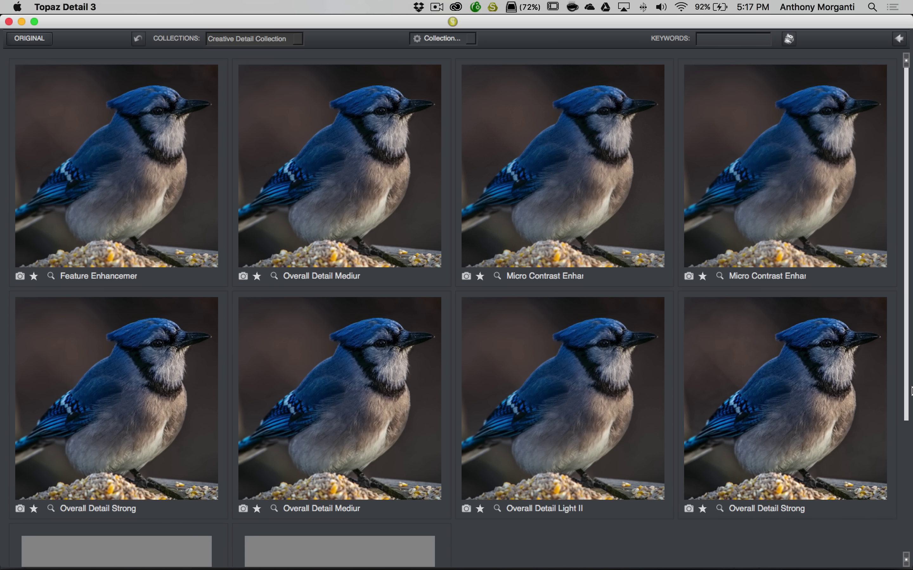
pyautogui.scroll(-5, 902, 400)
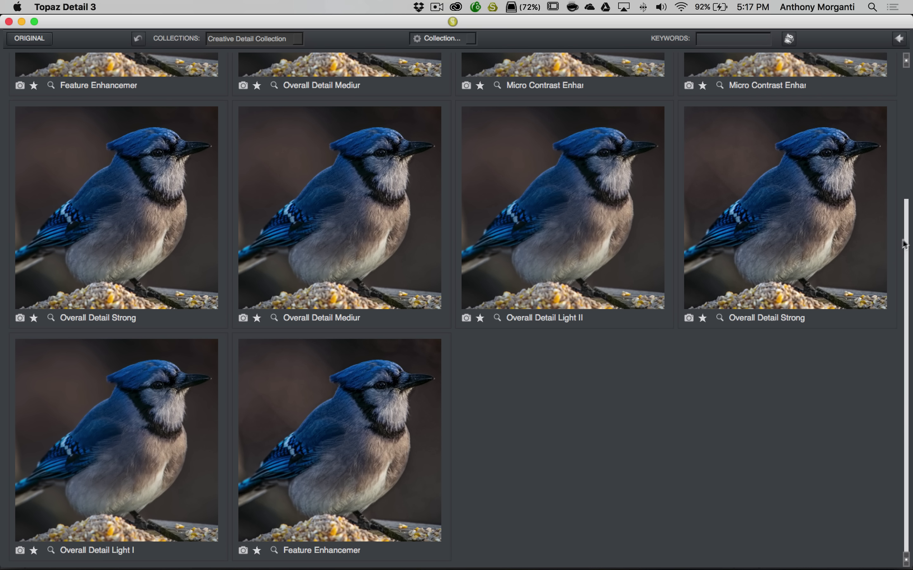
pyautogui.moveTo(905, 225); pyautogui.dragTo(902, 136)
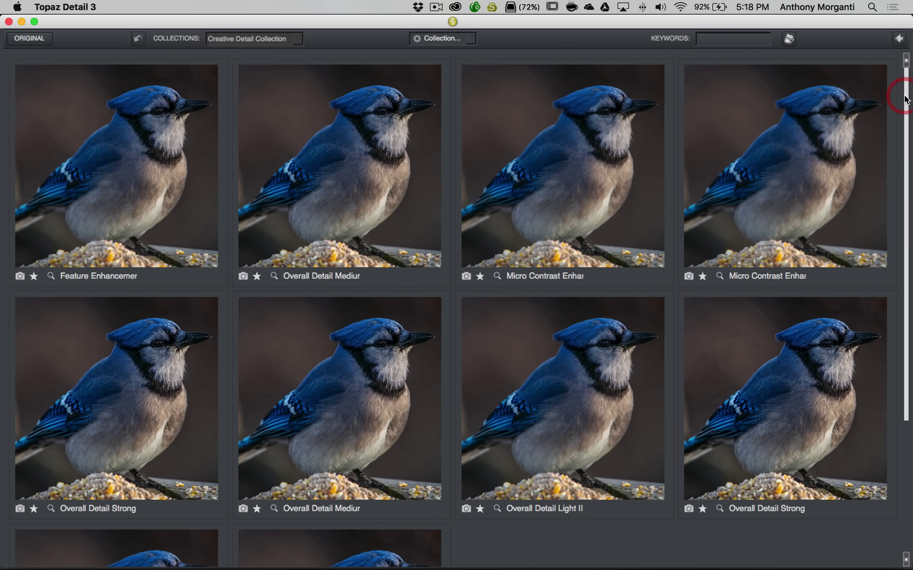
pyautogui.moveTo(905, 94); pyautogui.dragTo(908, 198)
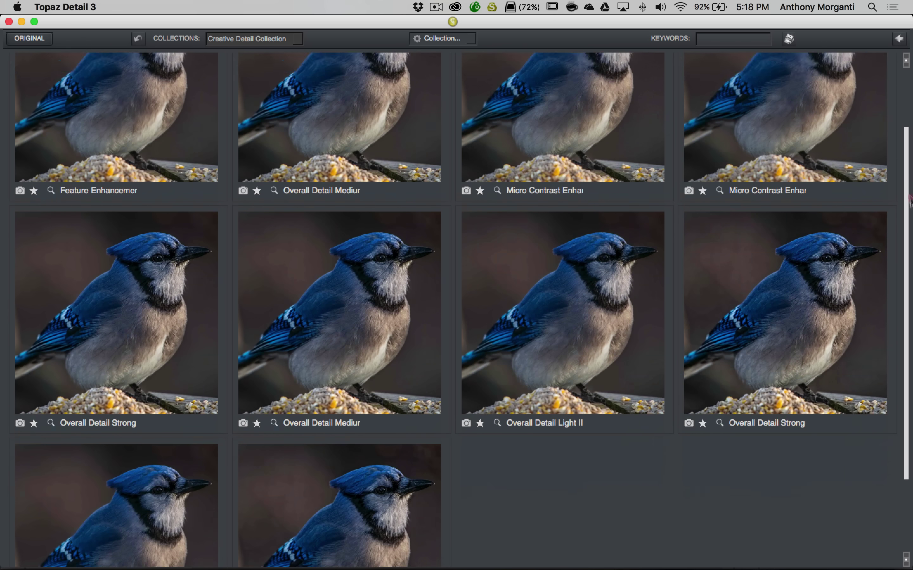
pyautogui.scroll(-5, 909, 198)
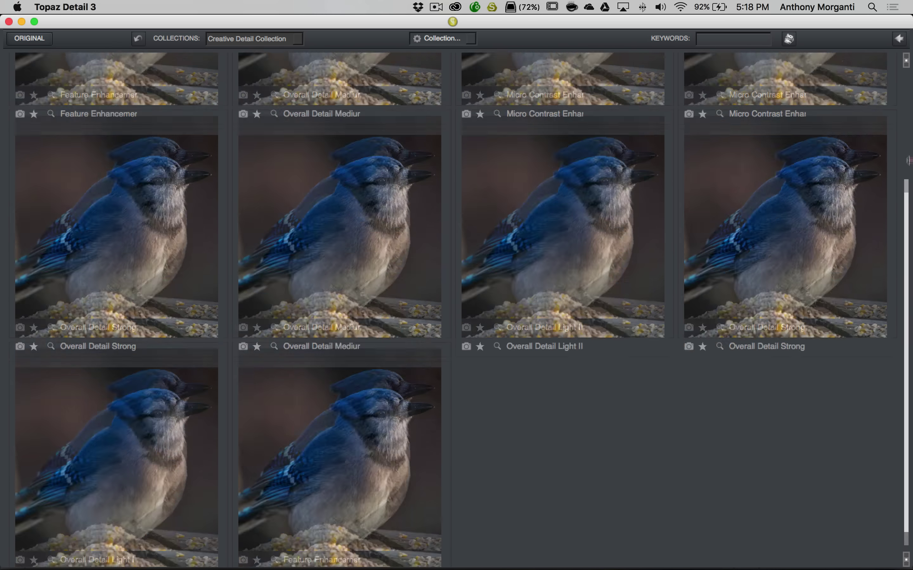
pyautogui.scroll(3, 908, 161)
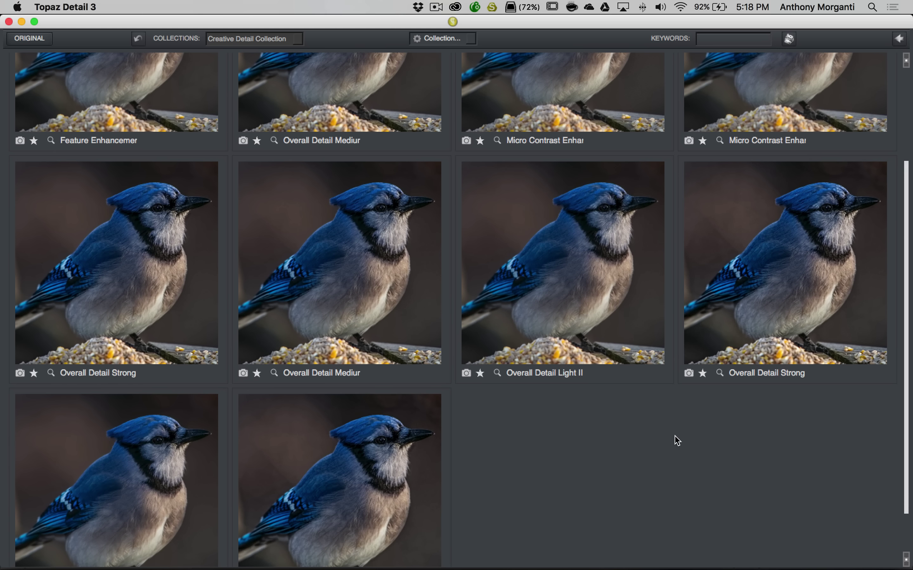
pyautogui.click(563, 271)
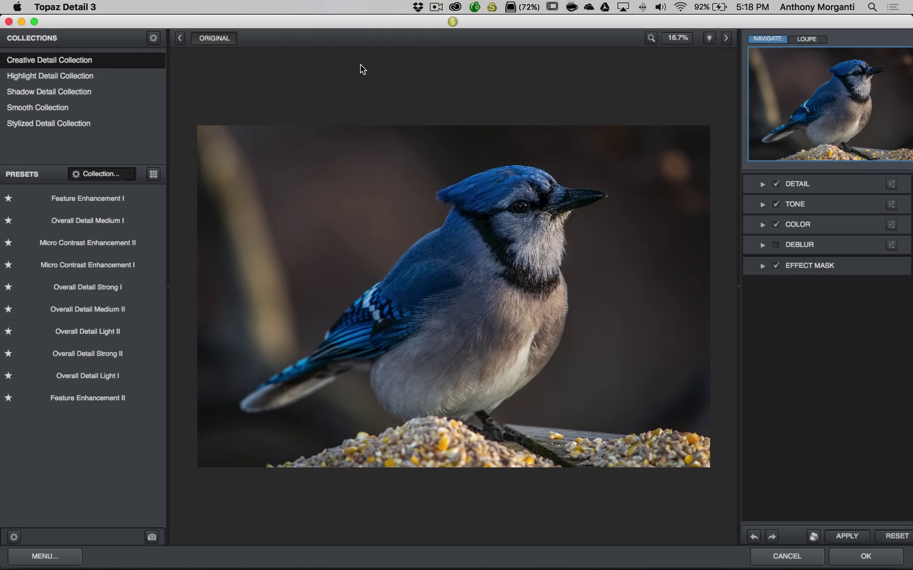
# Toggle between the original and processed blue jay at full view.
pyautogui.click(214, 38)
pyautogui.click(214, 38)
pyautogui.click(215, 38)
pyautogui.click(214, 38)
pyautogui.click(215, 38)
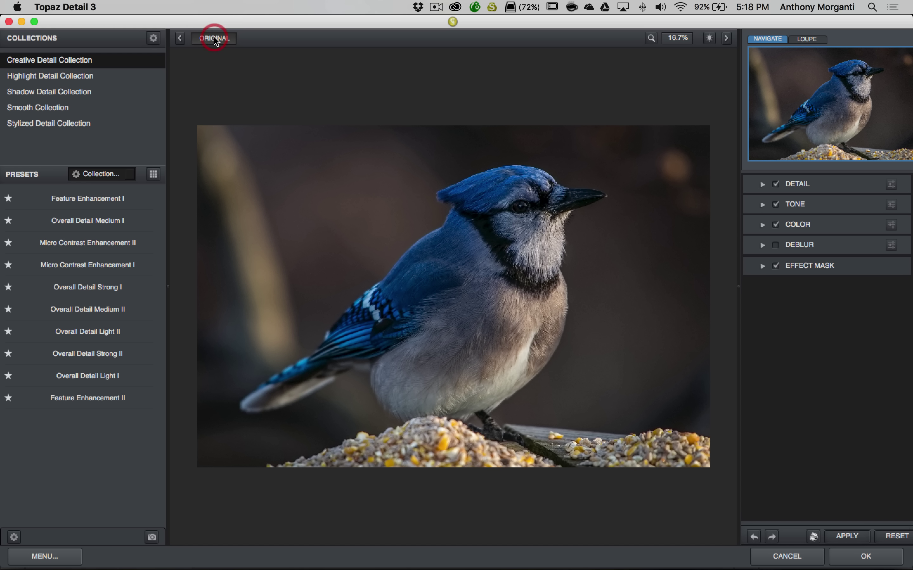
# Zoom to 100% on the jay's head and beak and compare against the original.
pyautogui.click(680, 38)
pyautogui.click(679, 91)
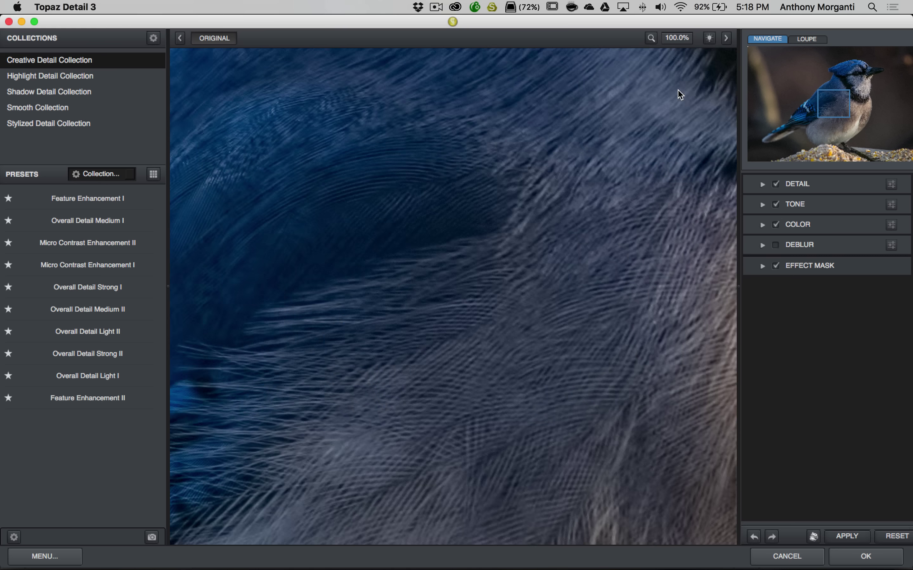
pyautogui.click(619, 168)
pyautogui.moveTo(836, 100); pyautogui.dragTo(873, 76)
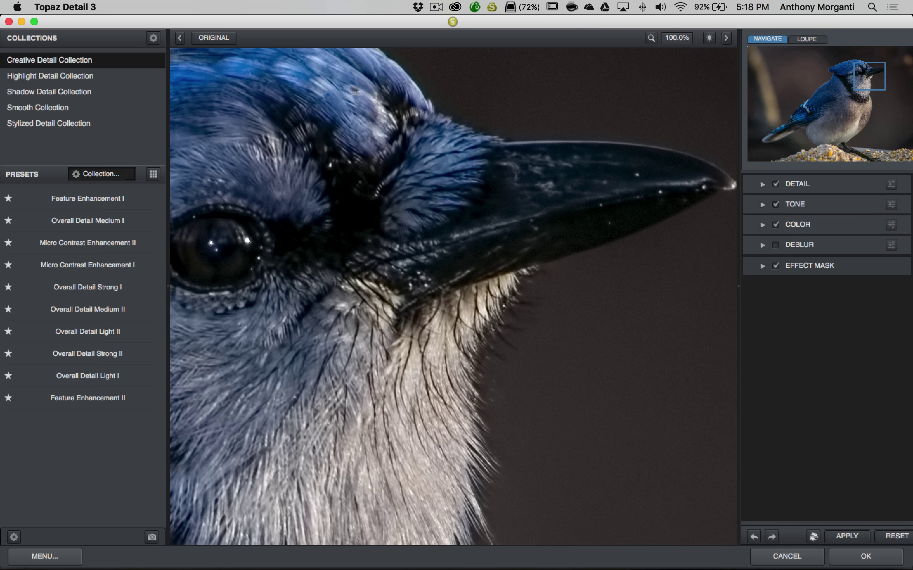
pyautogui.click(213, 38)
pyautogui.click(213, 38)
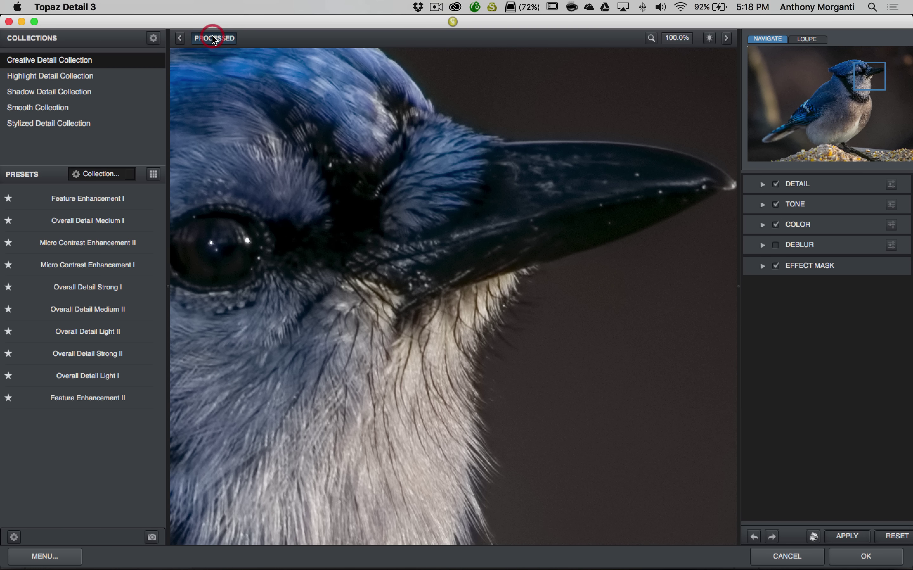
pyautogui.click(213, 39)
pyautogui.click(213, 38)
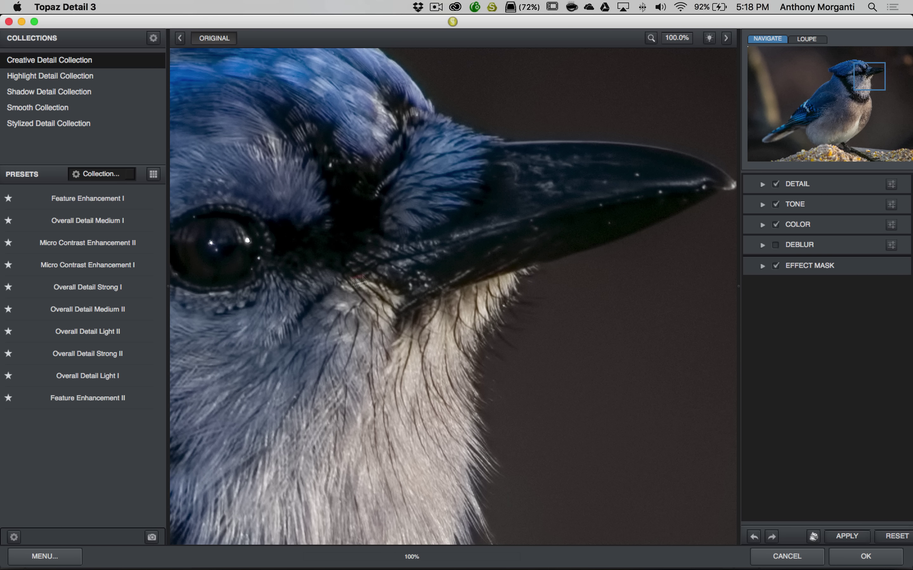
# Move the close-up to the back feathers and compare processed versus original.
pyautogui.click(526, 256)
pyautogui.moveTo(869, 81); pyautogui.dragTo(817, 100)
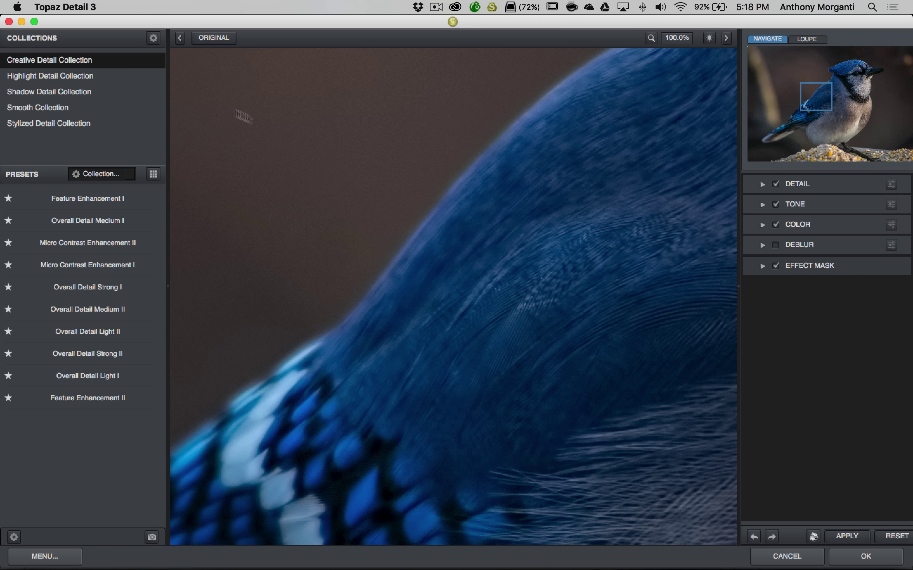
pyautogui.click(214, 38)
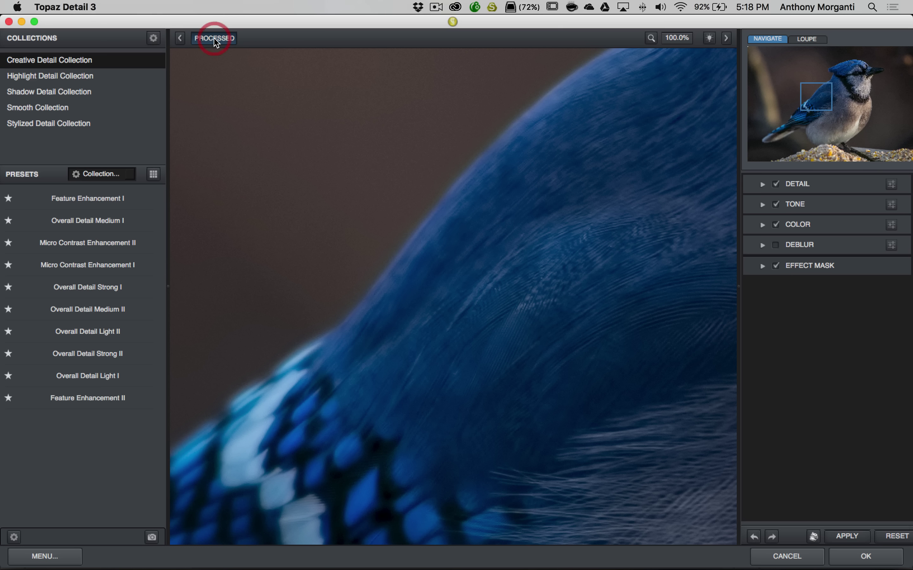
pyautogui.click(214, 38)
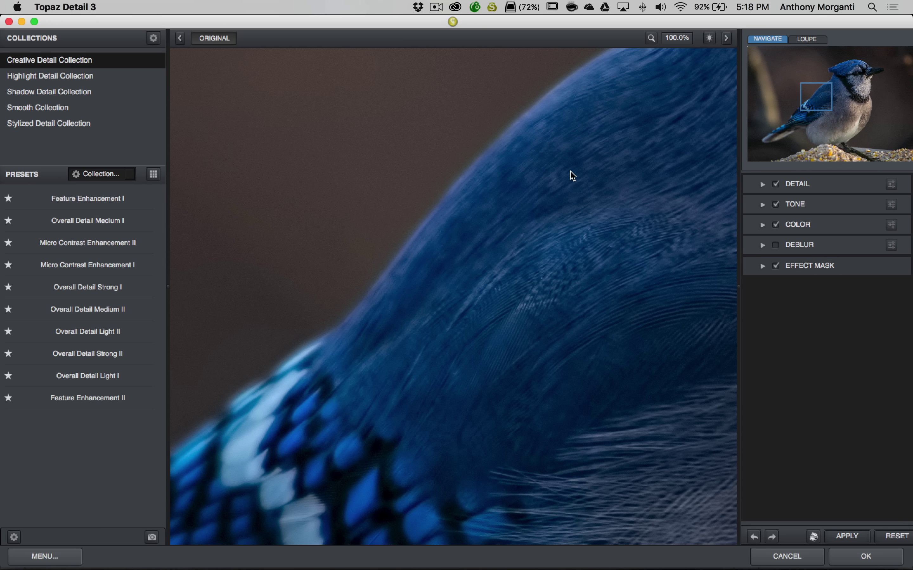
pyautogui.click(211, 41)
pyautogui.click(210, 41)
# Switch the preview zoom from 100% to Fit to show the whole blue jay.
pyautogui.click(682, 42)
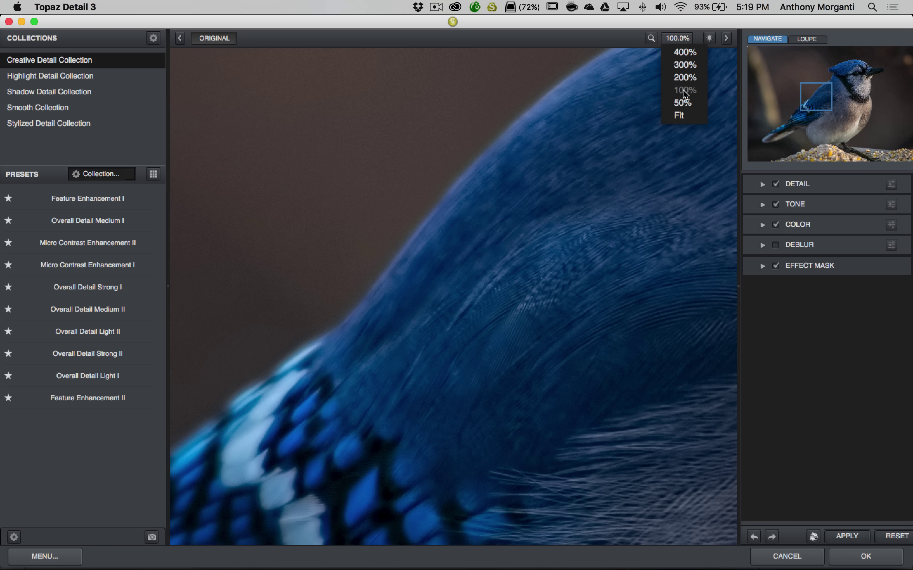
pyautogui.click(685, 93)
pyautogui.click(682, 39)
pyautogui.click(681, 116)
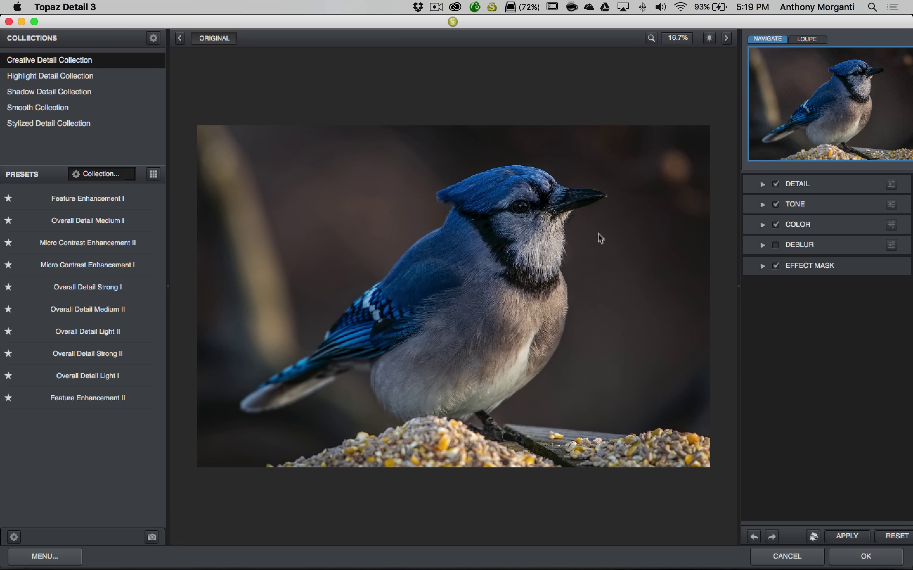
pyautogui.click(763, 184)
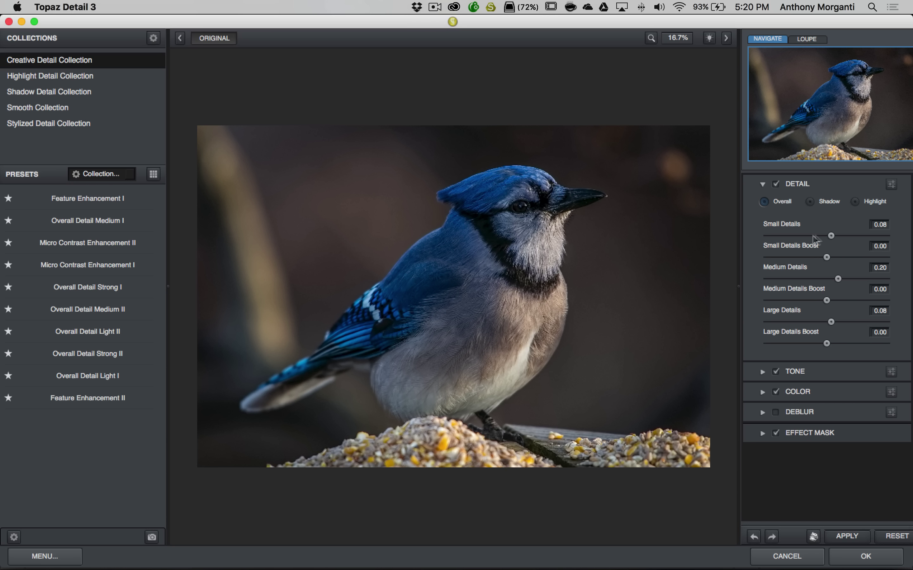
pyautogui.moveTo(812, 241)
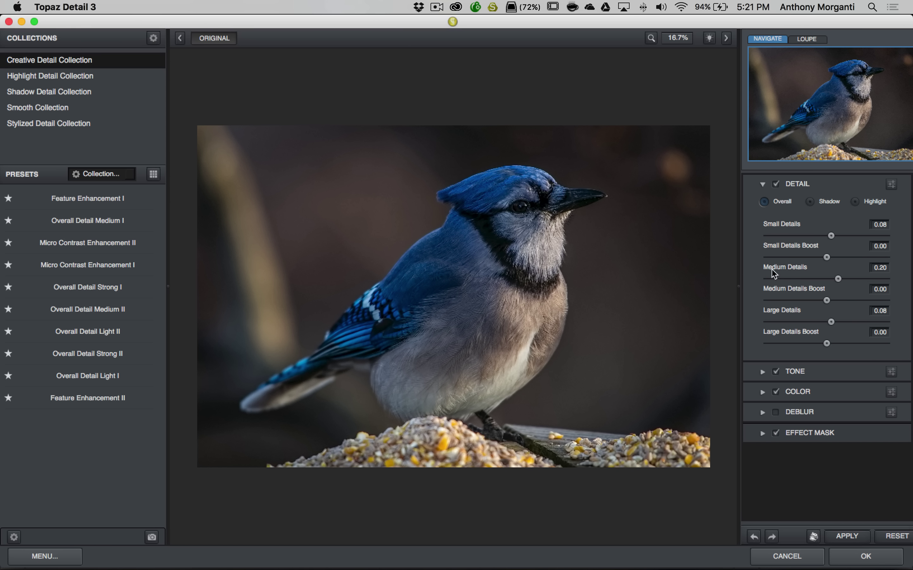
# Drop Medium Details to its minimum and view the jay's back at 100%.
pyautogui.moveTo(836, 279); pyautogui.dragTo(832, 279)
pyautogui.click(766, 279)
pyautogui.click(670, 38)
pyautogui.click(683, 90)
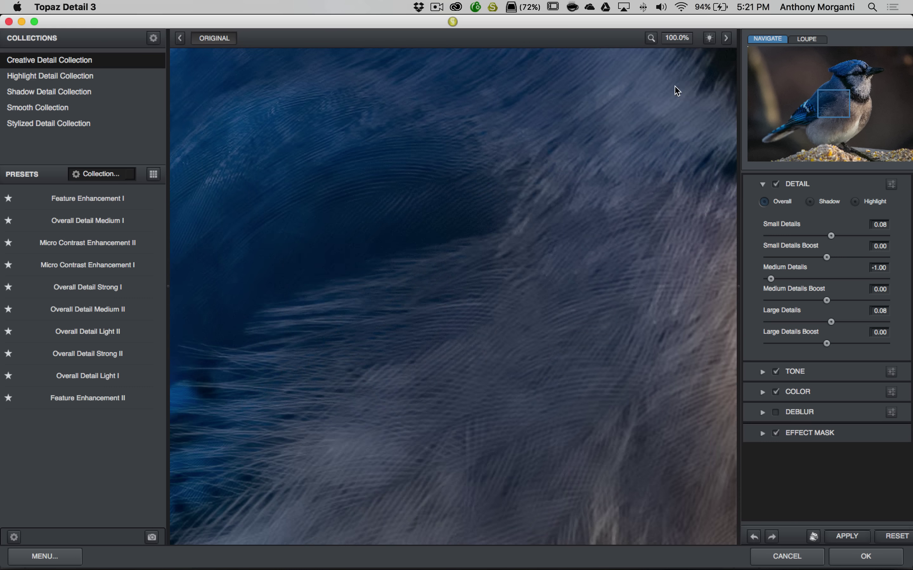
pyautogui.moveTo(836, 104); pyautogui.dragTo(821, 91)
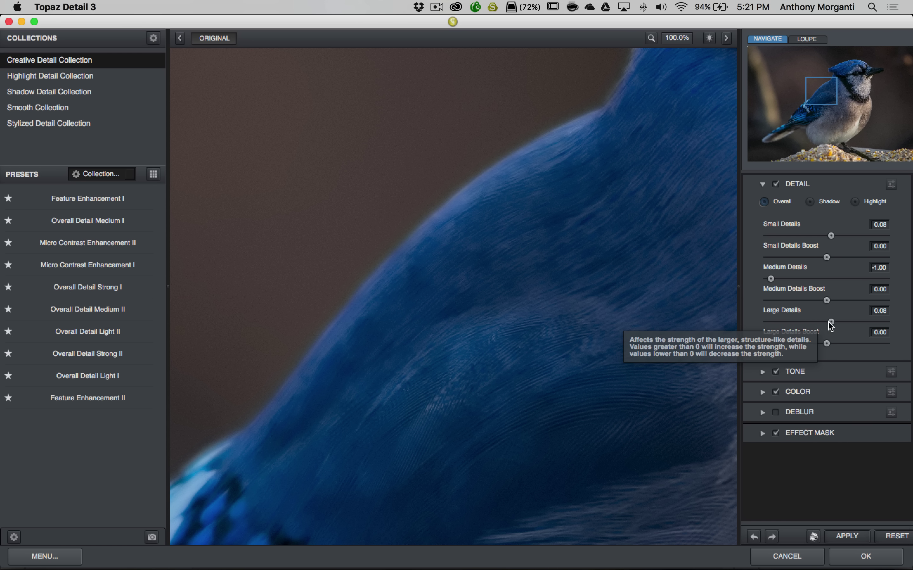
# Reset both Large Details and Medium Details to 0.00.
pyautogui.moveTo(830, 322); pyautogui.dragTo(753, 322)
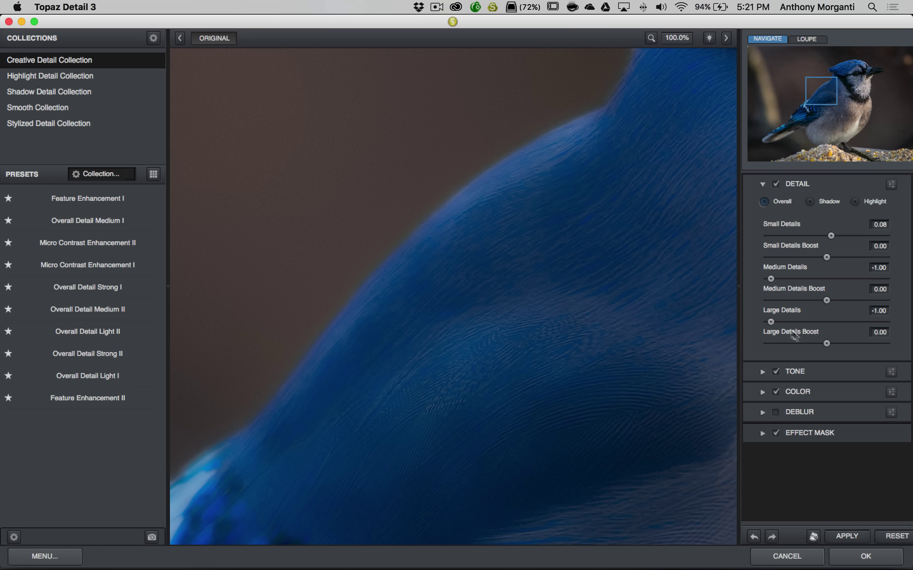
pyautogui.moveTo(770, 322); pyautogui.dragTo(822, 323)
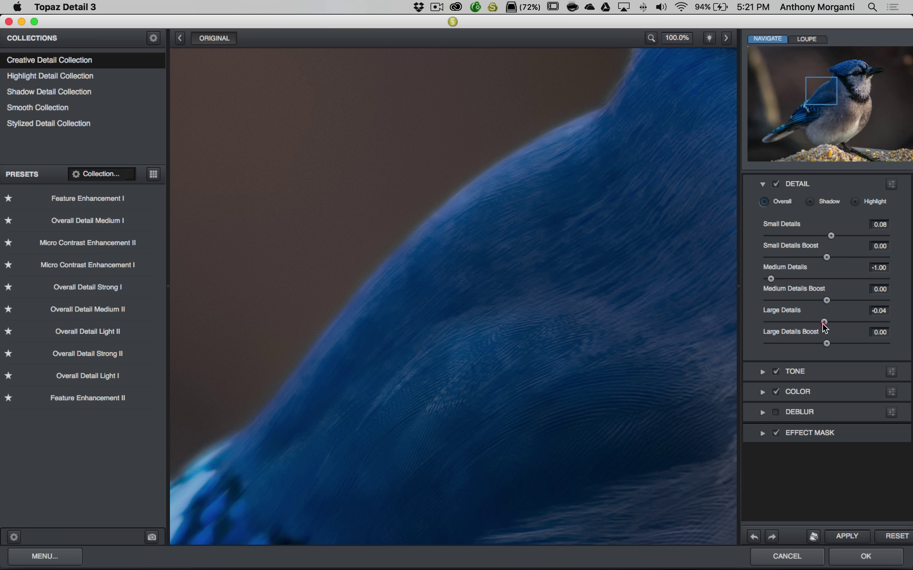
pyautogui.doubleClick(824, 324)
pyautogui.click(818, 278)
pyautogui.click(825, 278)
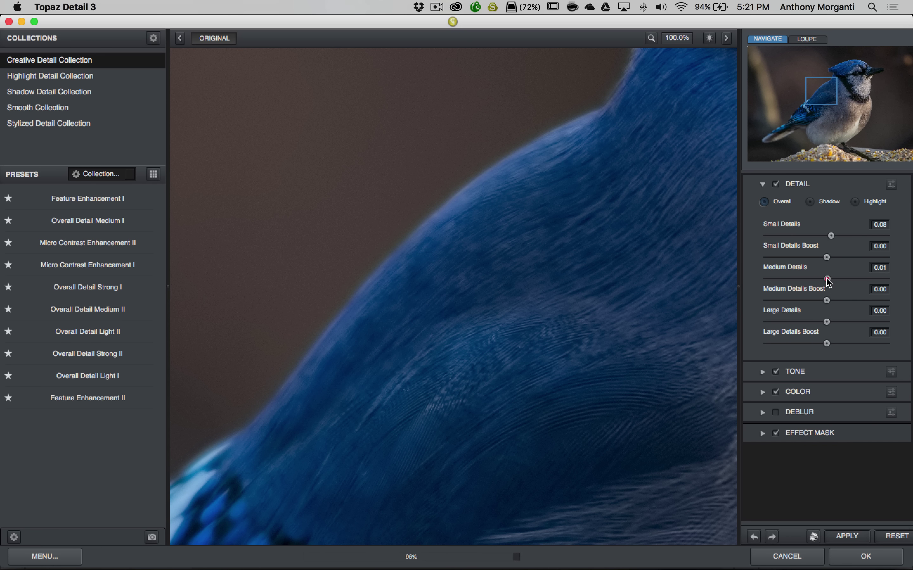
pyautogui.click(825, 279)
pyautogui.click(825, 279)
pyautogui.click(825, 279)
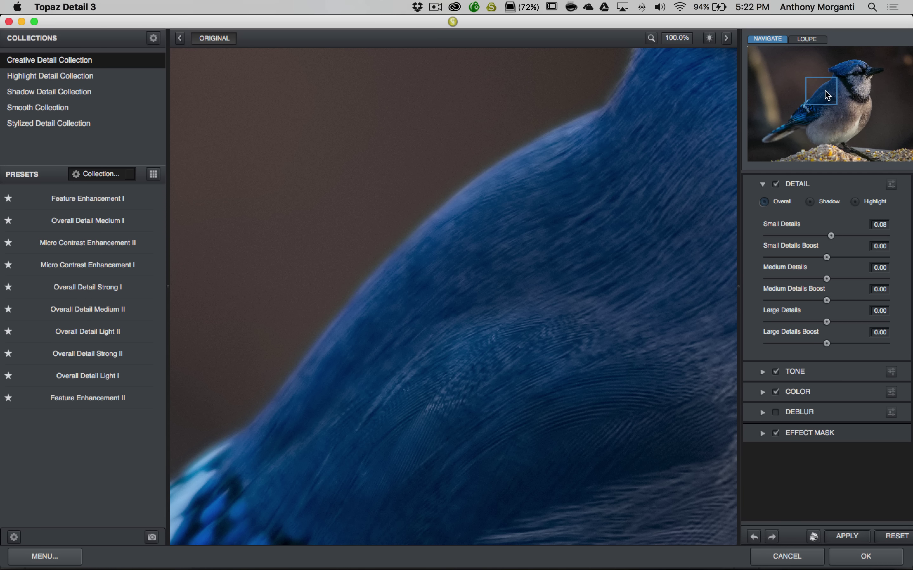
# Check the head and back feathers while tuning Small Details down to 0.19.
pyautogui.moveTo(827, 92); pyautogui.dragTo(859, 83)
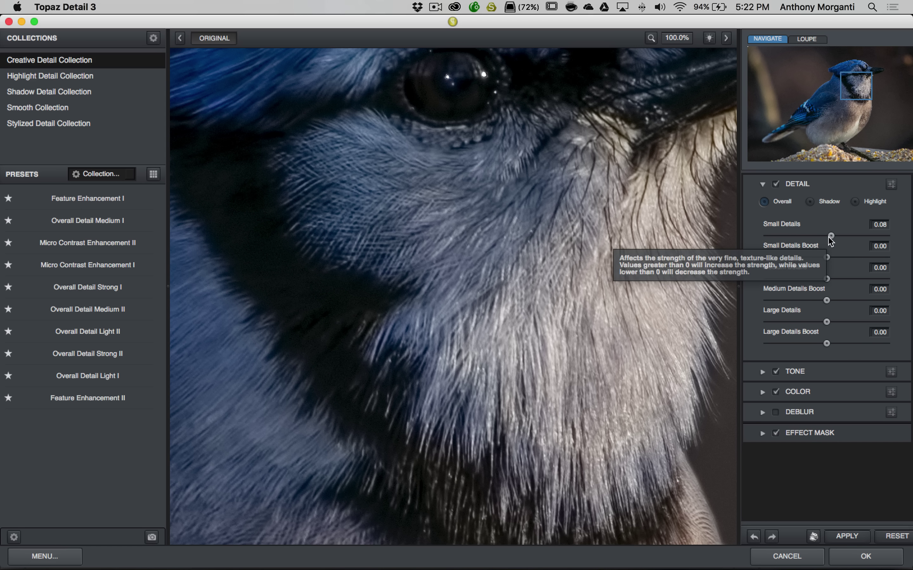
pyautogui.moveTo(830, 237); pyautogui.dragTo(826, 236)
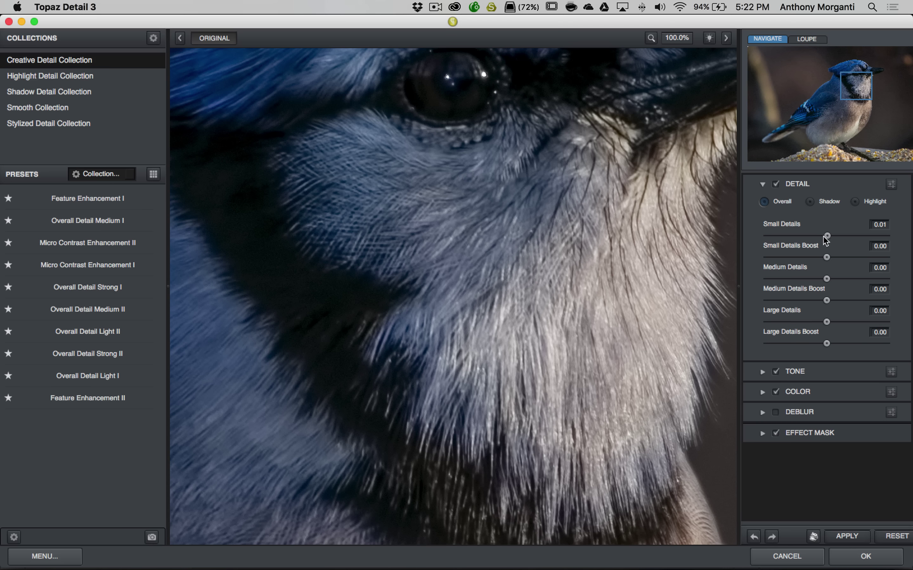
pyautogui.moveTo(827, 237); pyautogui.dragTo(901, 238)
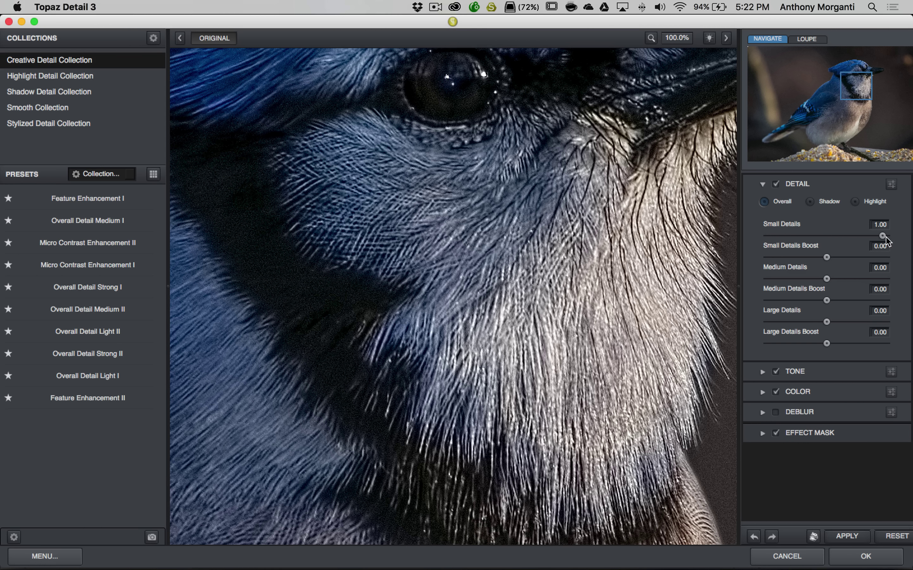
pyautogui.moveTo(882, 236); pyautogui.dragTo(863, 240)
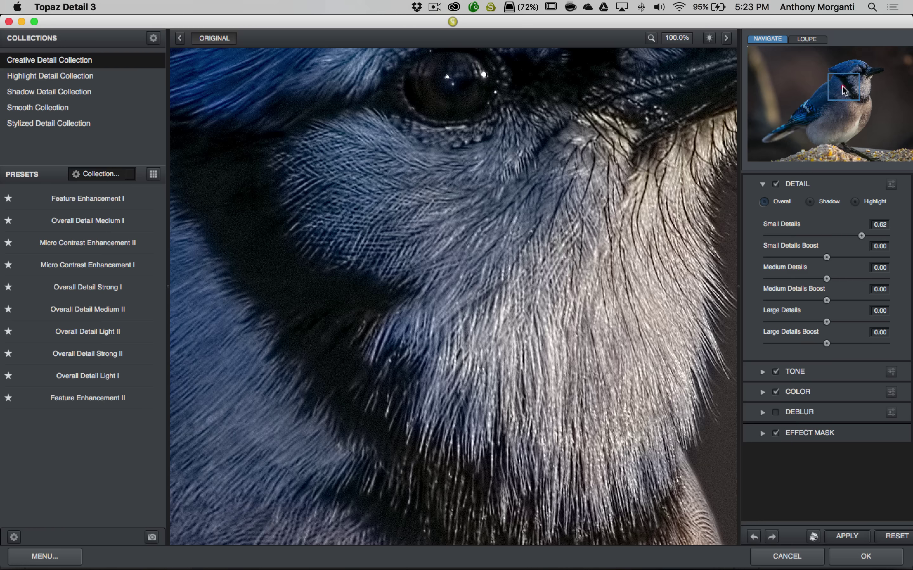
pyautogui.click(827, 98)
pyautogui.moveTo(827, 101); pyautogui.dragTo(823, 94)
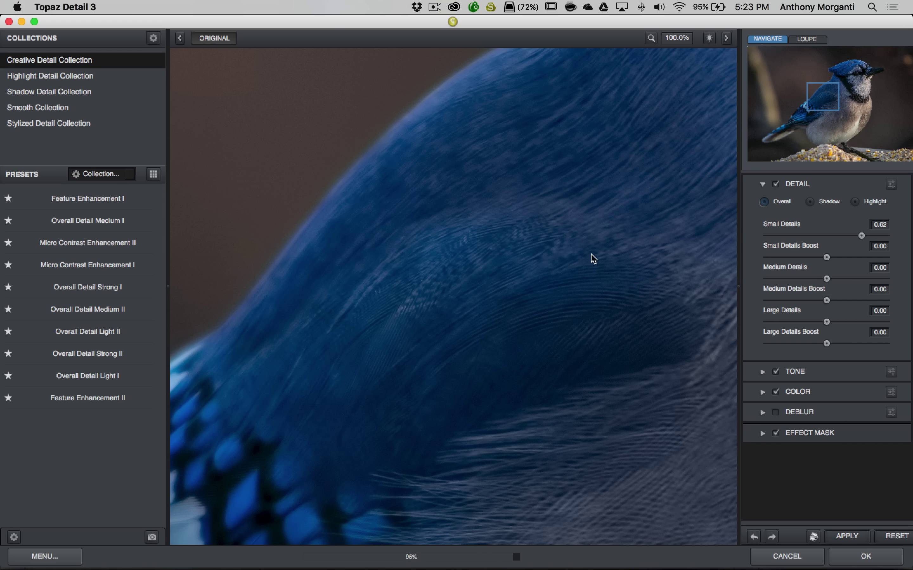
pyautogui.moveTo(821, 102); pyautogui.dragTo(825, 97)
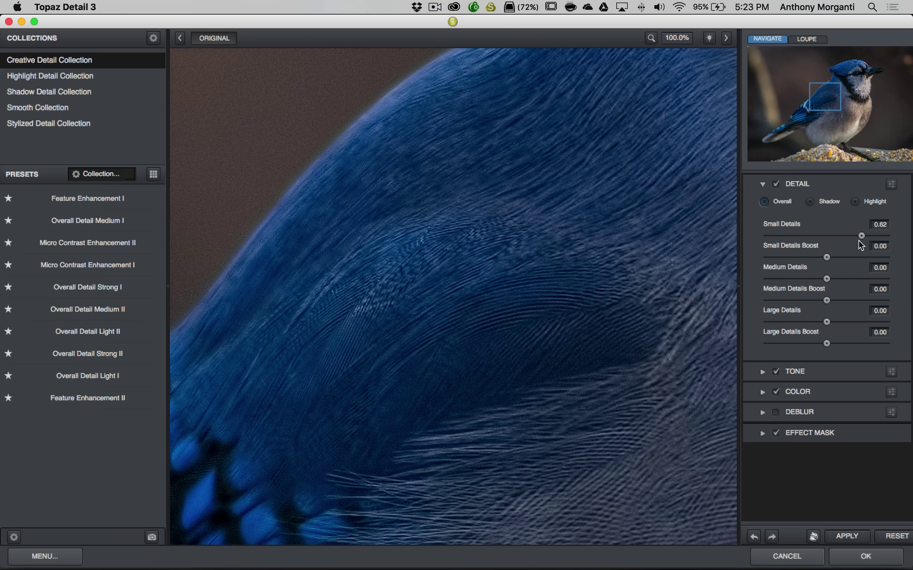
pyautogui.moveTo(860, 236); pyautogui.dragTo(845, 238)
pyautogui.moveTo(846, 238); pyautogui.dragTo(837, 237)
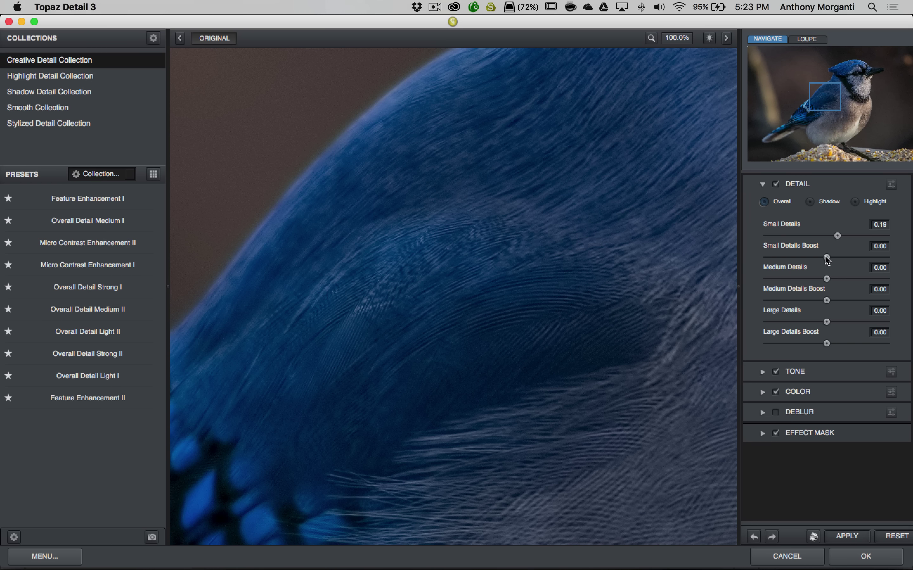
# Set Small Details Boost to 0.11.
pyautogui.moveTo(825, 257); pyautogui.dragTo(826, 257)
pyautogui.moveTo(826, 257); pyautogui.dragTo(837, 259)
pyautogui.moveTo(837, 256); pyautogui.dragTo(832, 256)
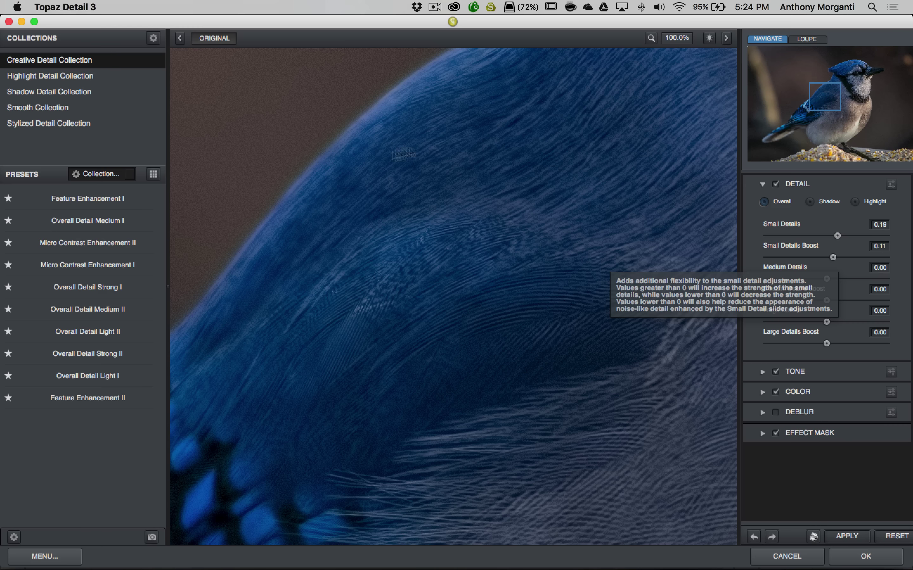
# Fit the whole bird in view, set Medium Details to 0.29, keep Large Details at 0.00.
pyautogui.click(686, 37)
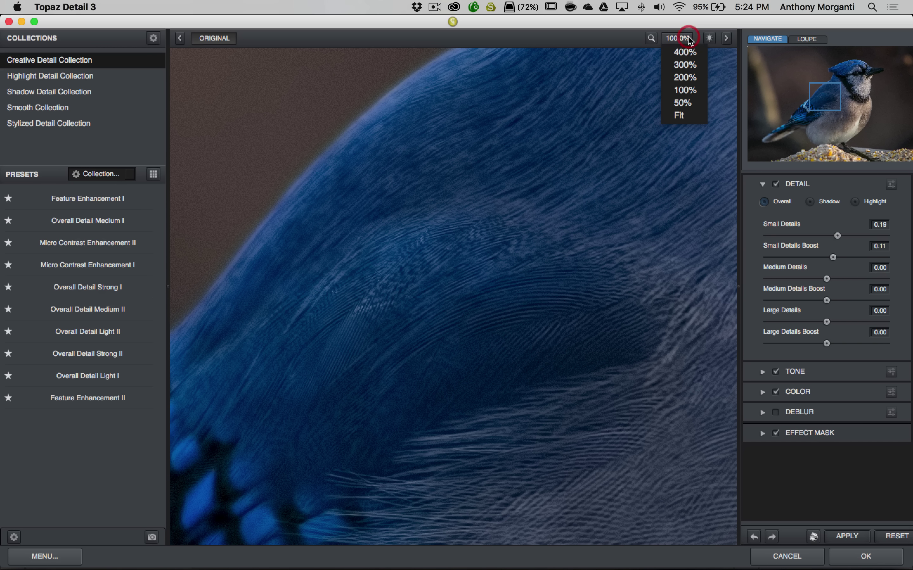
pyautogui.click(682, 116)
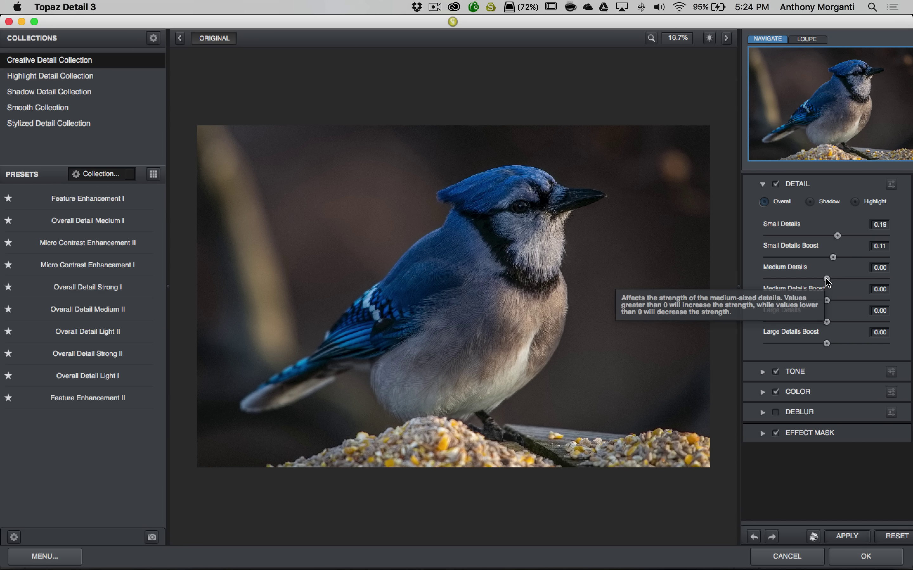
pyautogui.moveTo(827, 281)
pyautogui.mouseDown()
pyautogui.moveTo(898, 282)
pyautogui.moveTo(843, 281)
pyautogui.mouseUp()
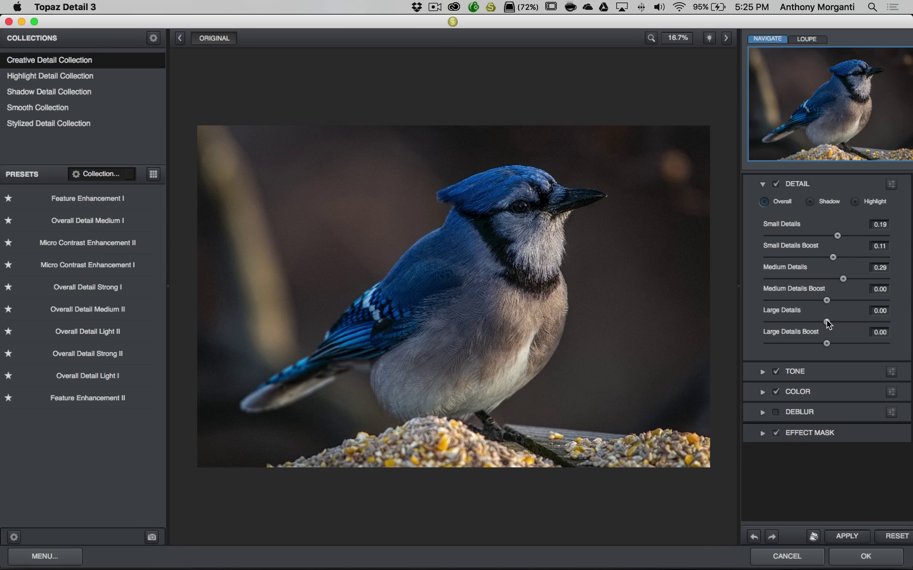
pyautogui.moveTo(827, 323)
pyautogui.mouseDown()
pyautogui.moveTo(904, 324)
pyautogui.moveTo(826, 325)
pyautogui.mouseUp()
# Preview Shadow and Highlight detail settings, return to Overall, then collapse the Detail section.
pyautogui.click(813, 203)
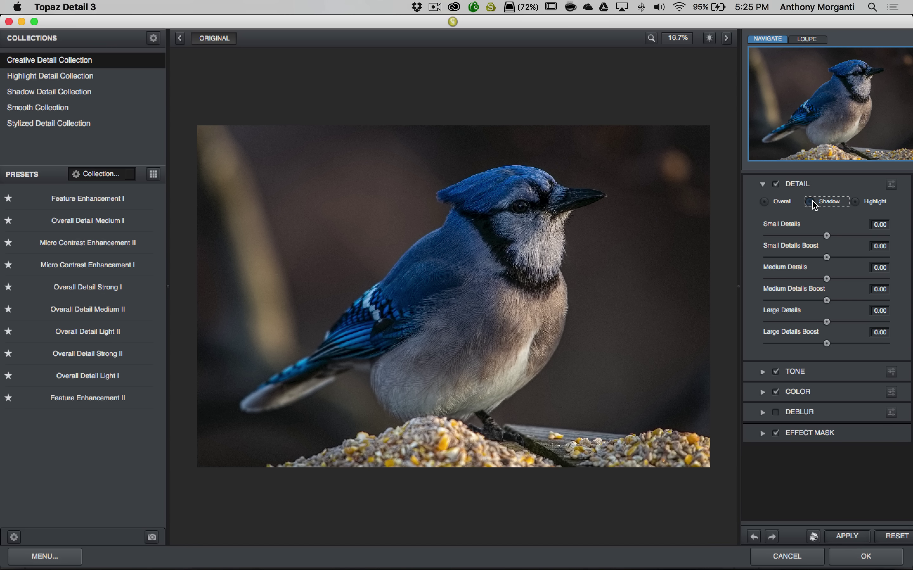
pyautogui.click(865, 203)
pyautogui.click(765, 202)
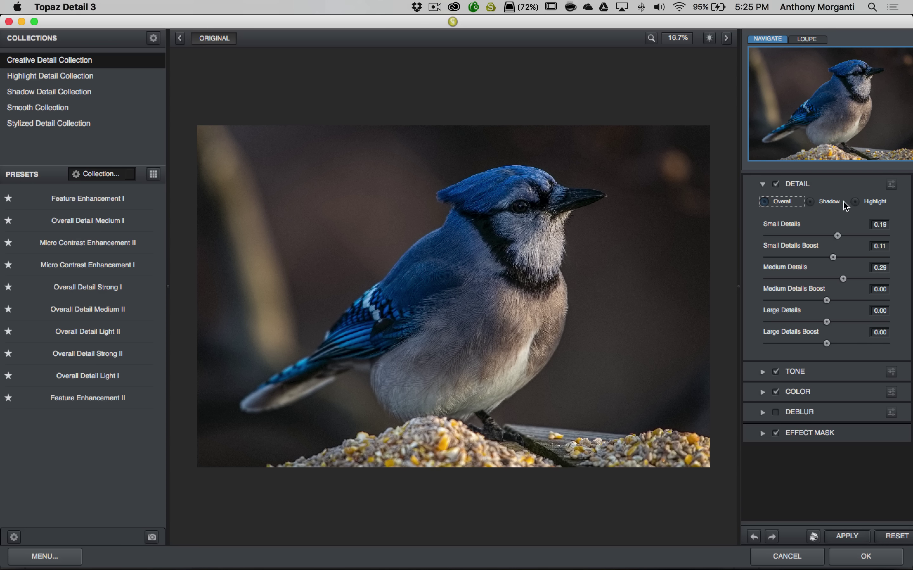
pyautogui.click(762, 185)
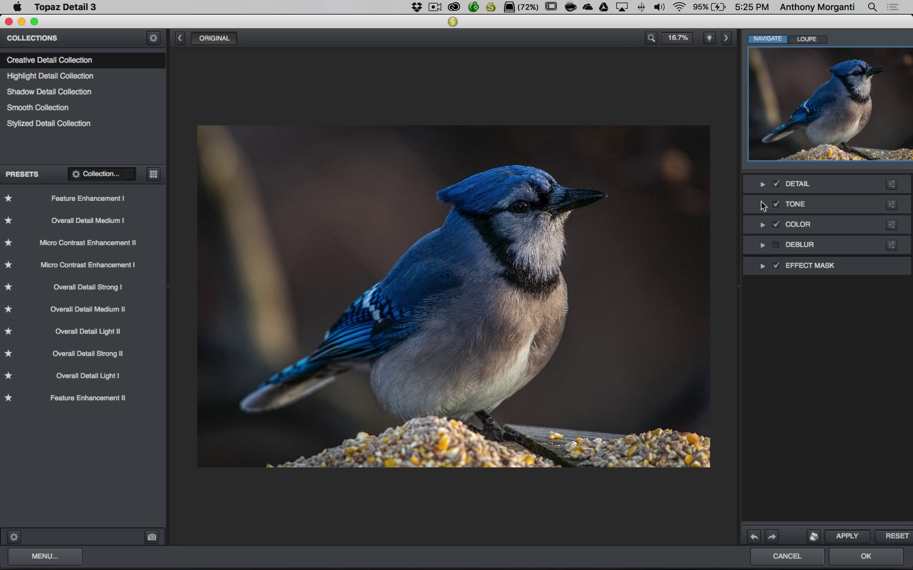
# Expand Tone and try Exposure at 0.69 and -0.67 before resetting it to 0.00.
pyautogui.click(762, 205)
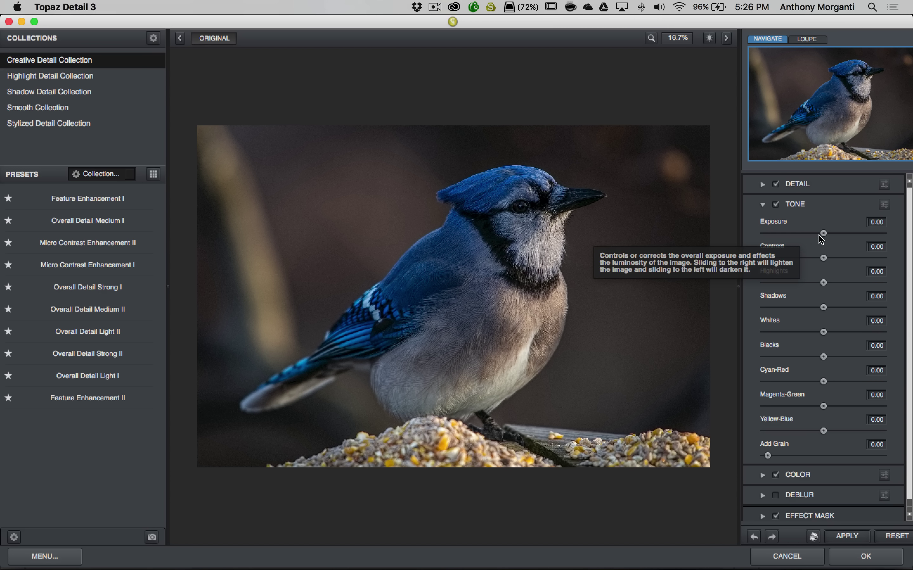
pyautogui.moveTo(821, 234); pyautogui.dragTo(825, 233)
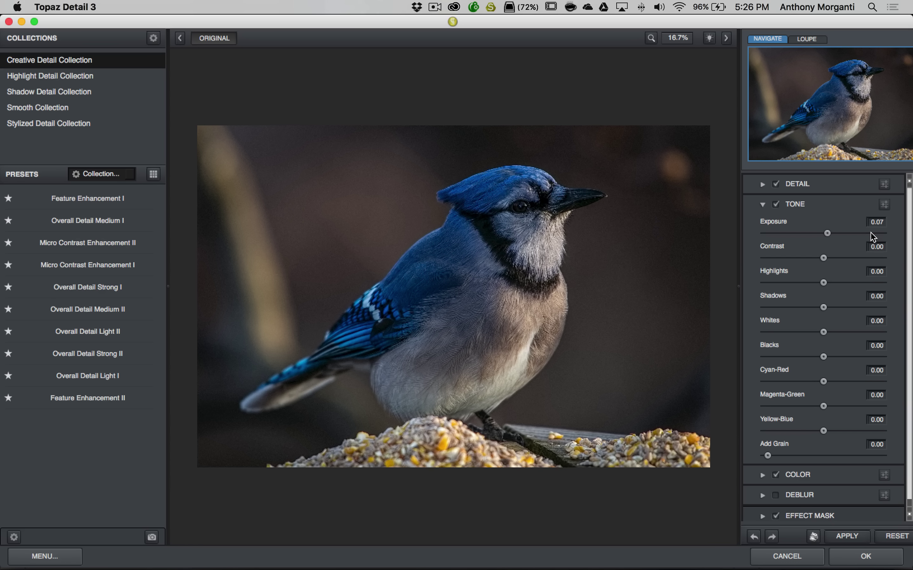
pyautogui.click(862, 234)
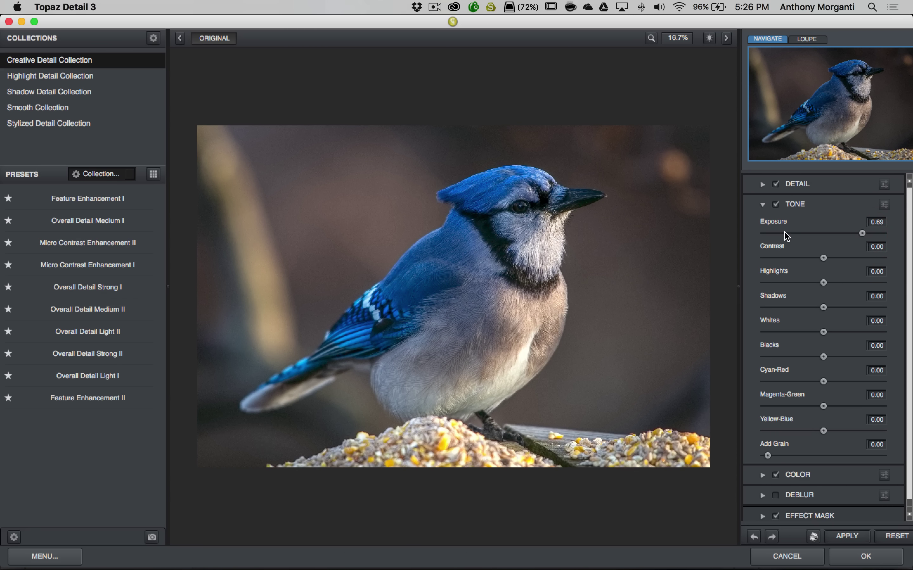
pyautogui.click(785, 233)
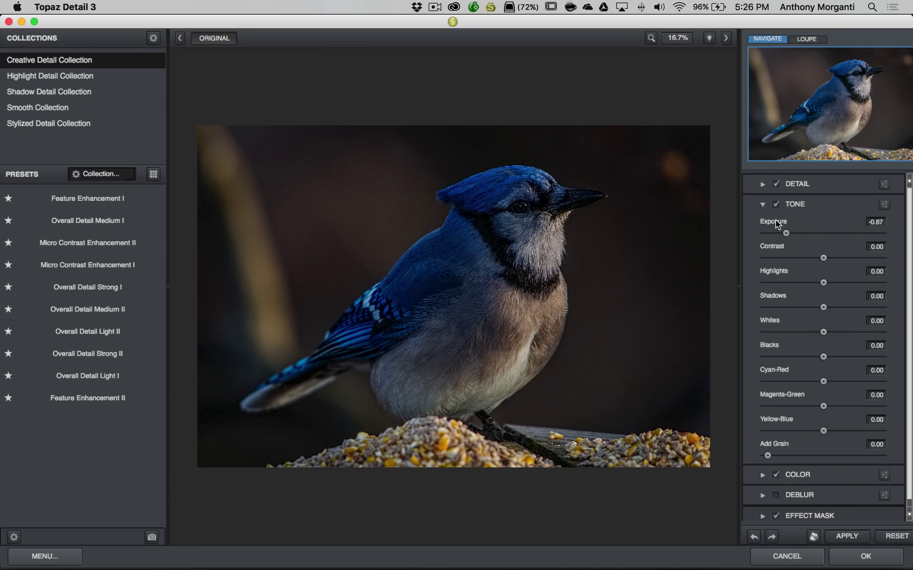
pyautogui.doubleClick(778, 225)
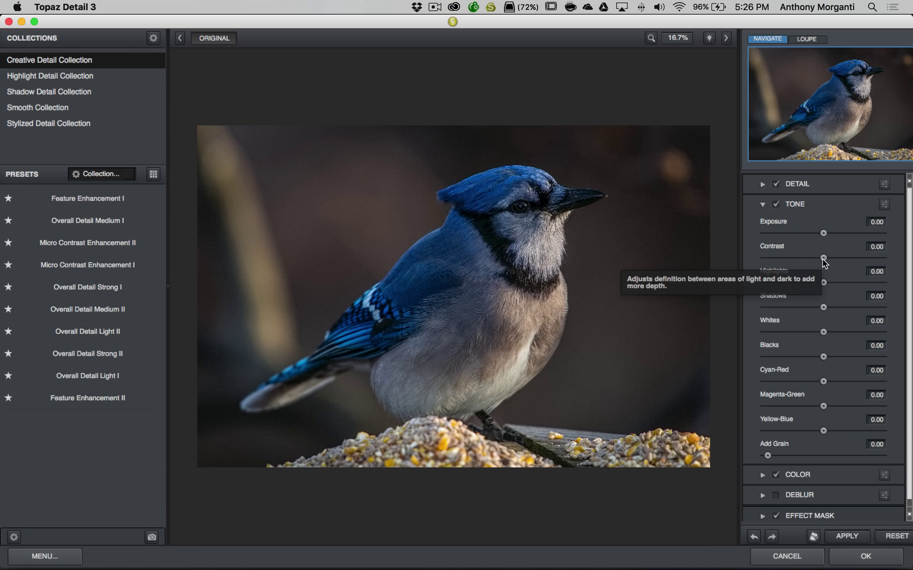
# Test added Contrast and Highlights at 0.81, then reset both back to 0.00.
pyautogui.moveTo(822, 259); pyautogui.dragTo(837, 256)
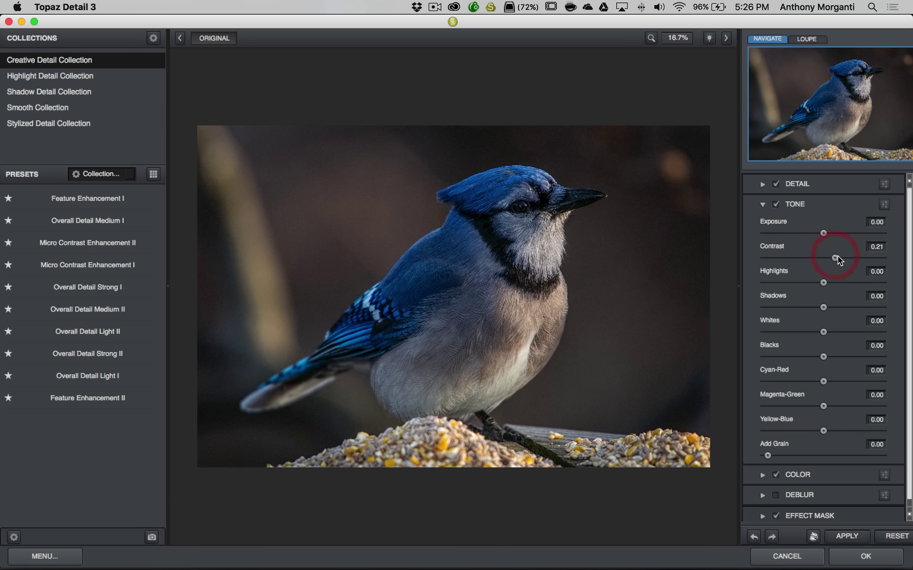
pyautogui.doubleClick(772, 246)
pyautogui.moveTo(817, 260)
pyautogui.moveTo(823, 283); pyautogui.dragTo(868, 286)
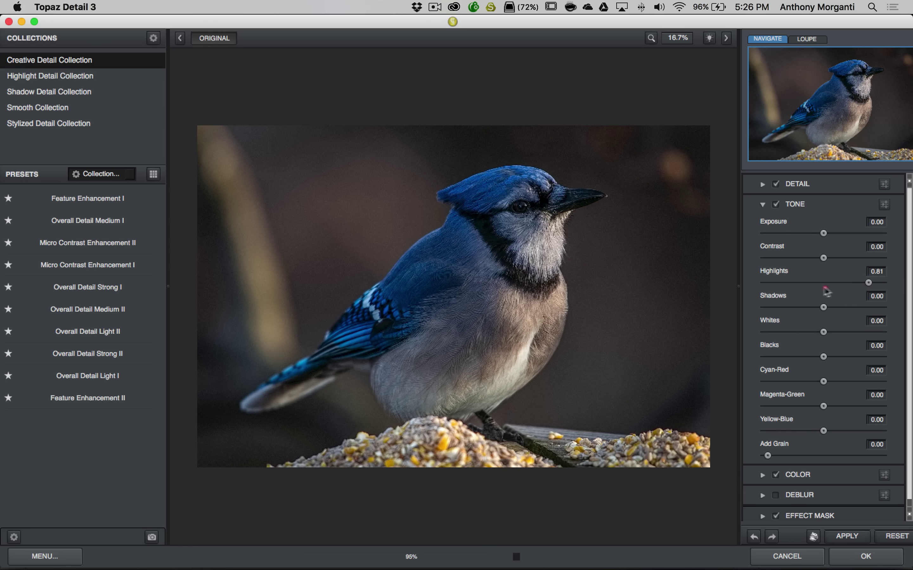
pyautogui.doubleClick(779, 271)
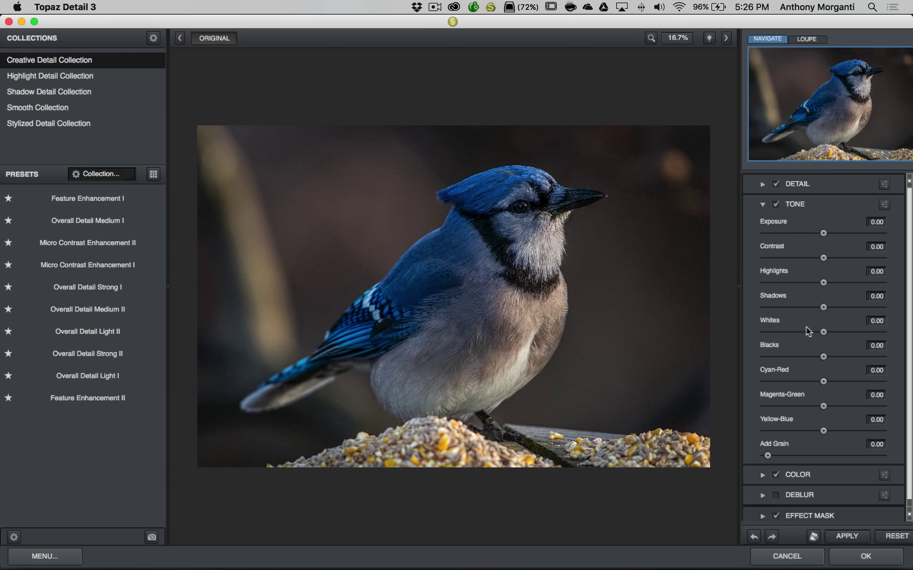
# Lift Shadows to 0.12; test and reset Cyan-Red, Magenta-Green, Yellow-Blue, and try Add Grain.
pyautogui.moveTo(823, 307); pyautogui.dragTo(830, 308)
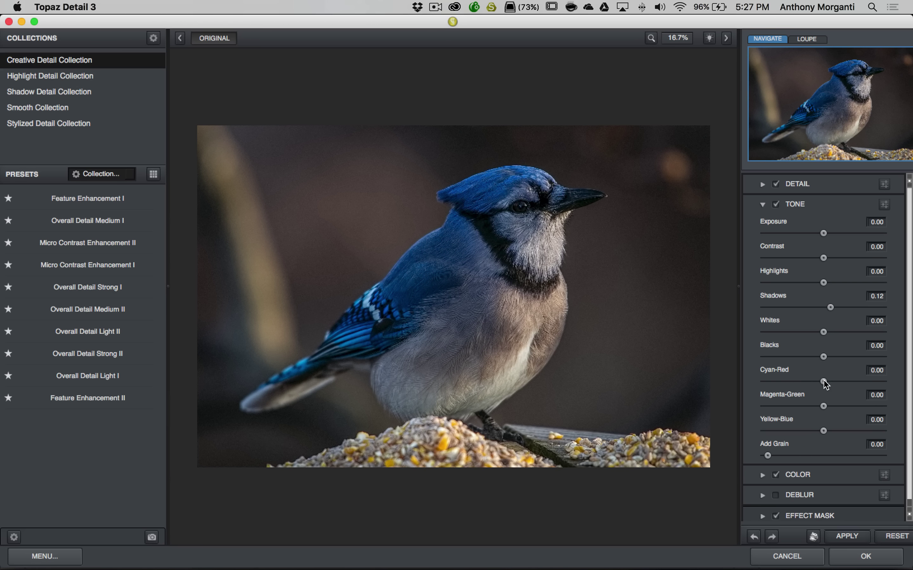
pyautogui.moveTo(824, 382)
pyautogui.mouseDown()
pyautogui.moveTo(876, 382)
pyautogui.moveTo(773, 386)
pyautogui.moveTo(831, 387)
pyautogui.moveTo(823, 387)
pyautogui.mouseUp()
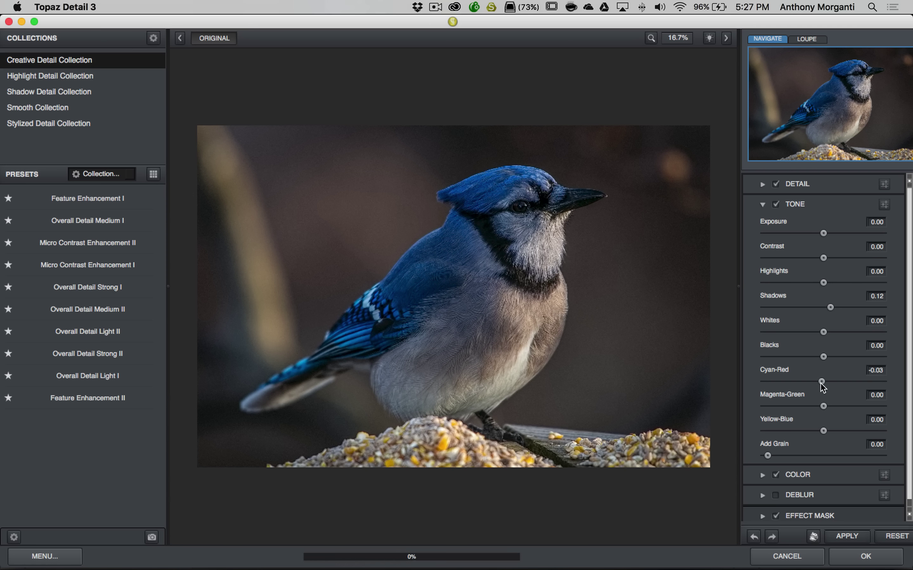
pyautogui.doubleClick(823, 381)
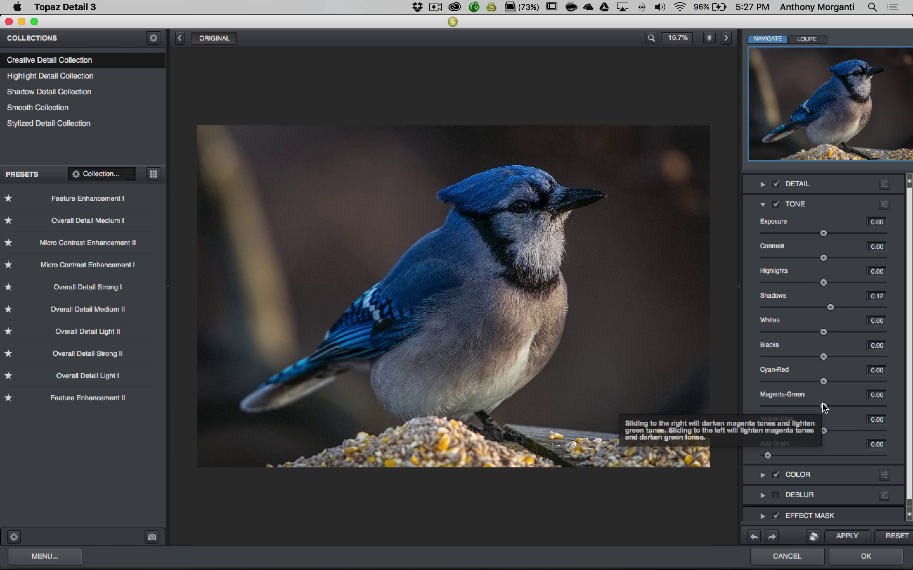
pyautogui.moveTo(825, 407); pyautogui.dragTo(796, 406)
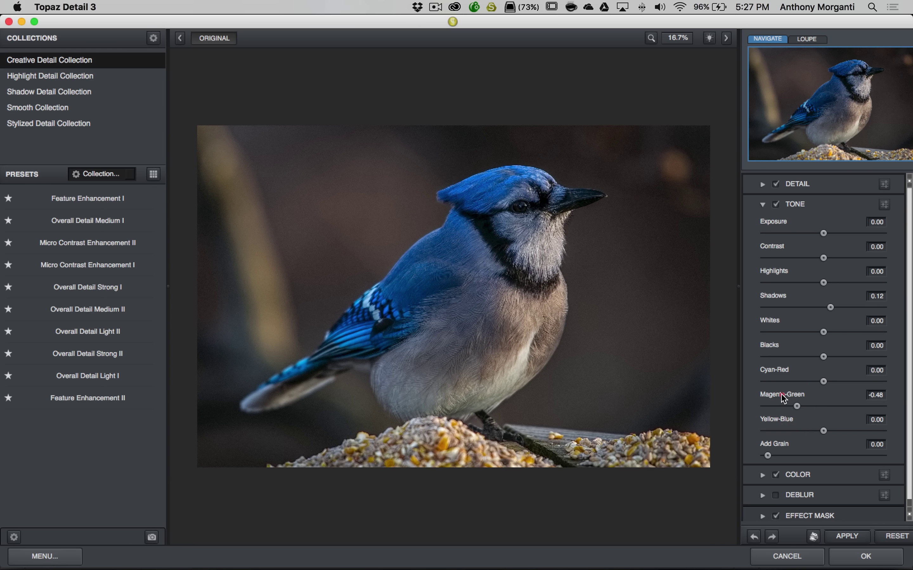
pyautogui.doubleClick(784, 396)
pyautogui.moveTo(824, 431)
pyautogui.mouseDown()
pyautogui.moveTo(881, 434)
pyautogui.moveTo(770, 434)
pyautogui.moveTo(827, 434)
pyautogui.mouseUp()
pyautogui.doubleClick(778, 419)
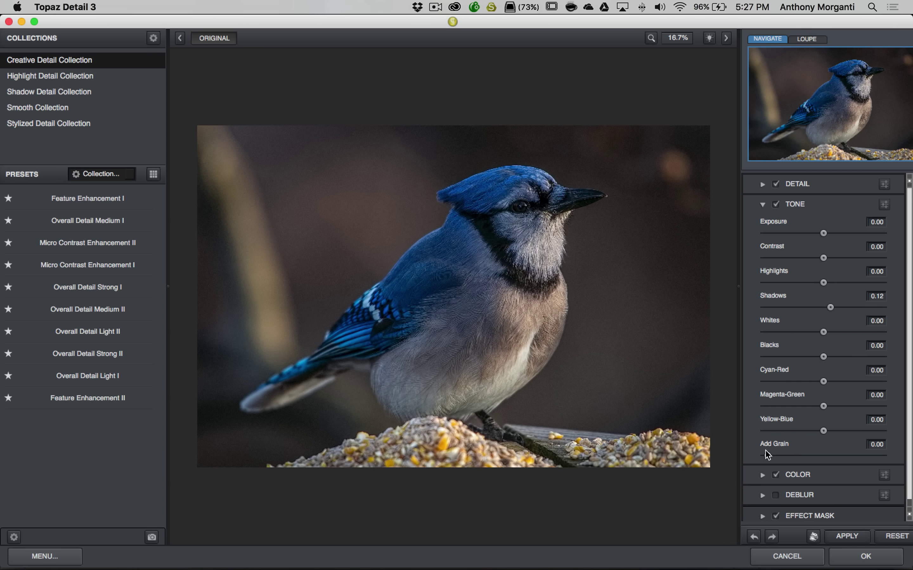
pyautogui.moveTo(767, 455)
pyautogui.mouseDown()
pyautogui.moveTo(832, 457)
pyautogui.moveTo(761, 456)
pyautogui.mouseUp()
# Collapse Tone, expand Color, and test then reset Temperature and Tint to 0.00.
pyautogui.click(762, 204)
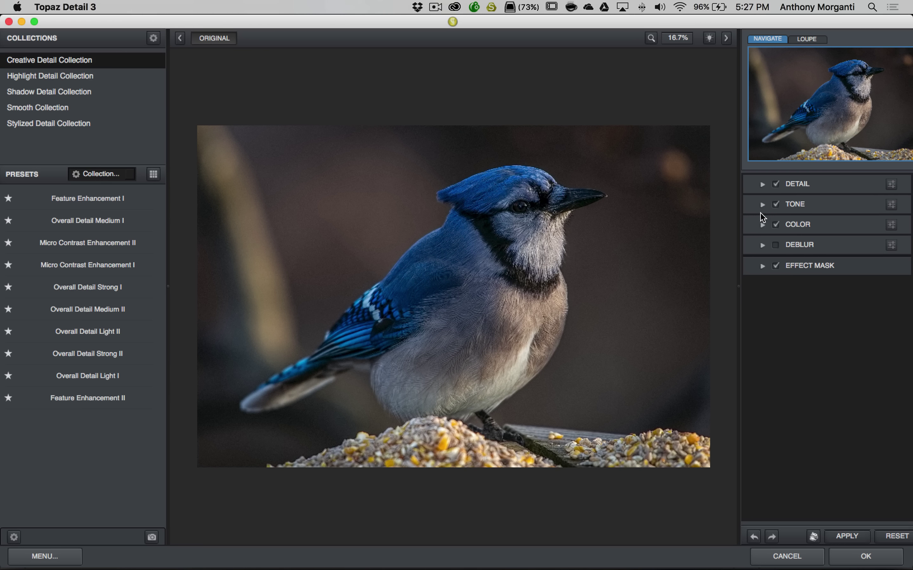
pyautogui.click(762, 225)
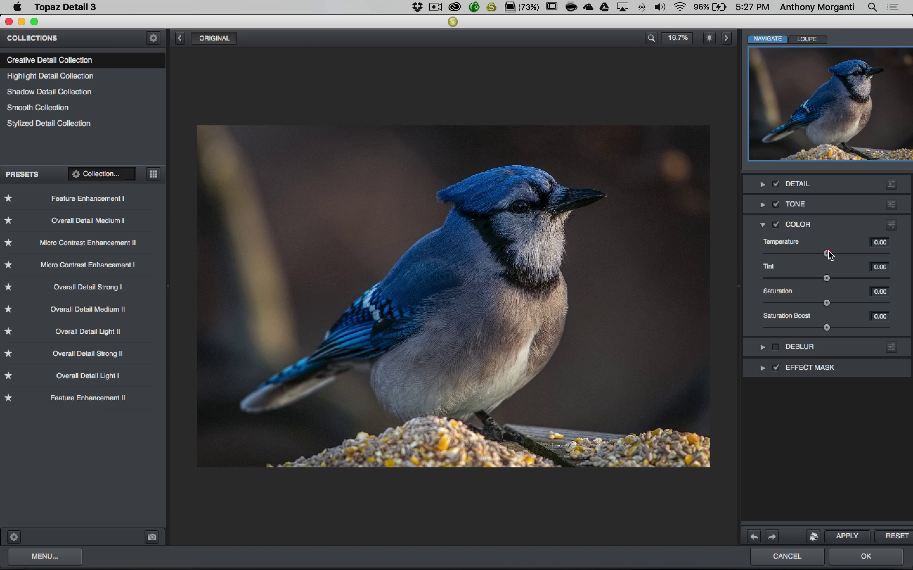
pyautogui.moveTo(826, 253); pyautogui.dragTo(783, 252)
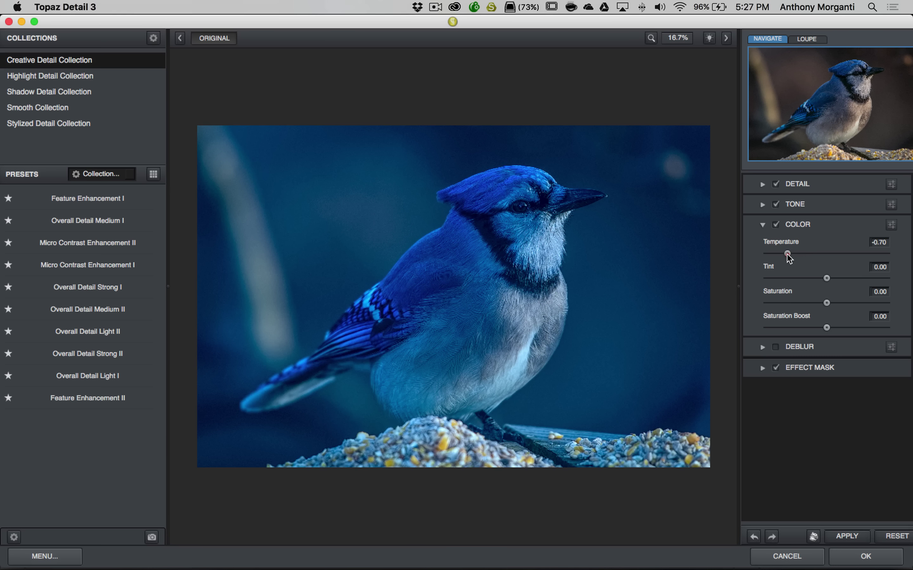
pyautogui.doubleClick(783, 252)
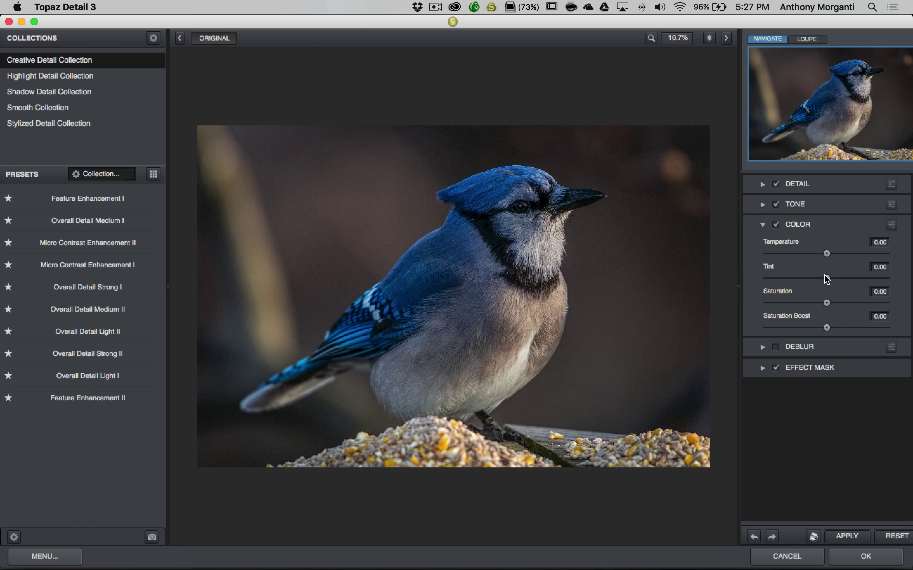
pyautogui.moveTo(826, 278)
pyautogui.mouseDown()
pyautogui.moveTo(861, 280)
pyautogui.moveTo(785, 280)
pyautogui.moveTo(827, 278)
pyautogui.mouseUp()
pyautogui.doubleClick(770, 269)
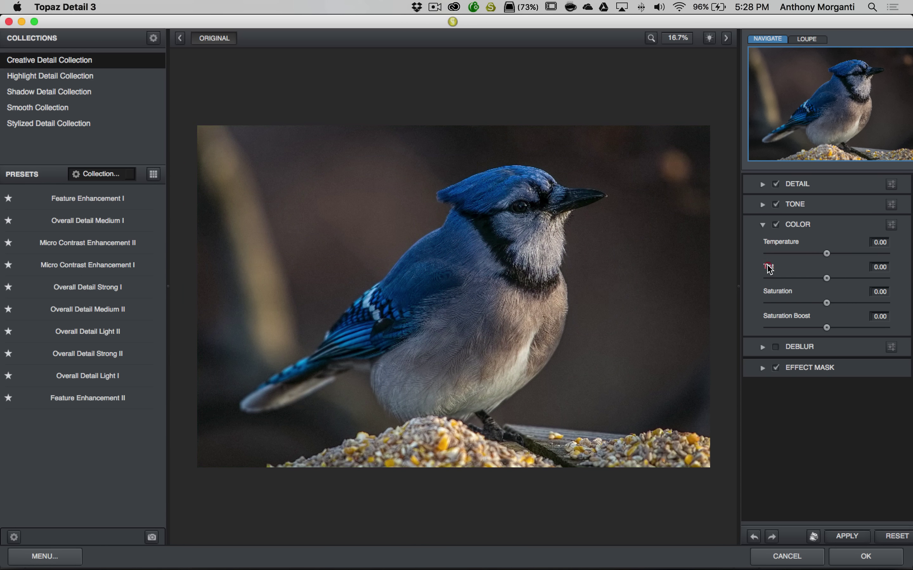
# Test and reset Saturation and Saturation Boost, then disable and collapse the Color section.
pyautogui.moveTo(827, 303); pyautogui.dragTo(728, 305)
pyautogui.doubleClick(785, 297)
pyautogui.moveTo(839, 327); pyautogui.dragTo(851, 327)
pyautogui.doubleClick(778, 316)
pyautogui.click(776, 226)
pyautogui.click(762, 225)
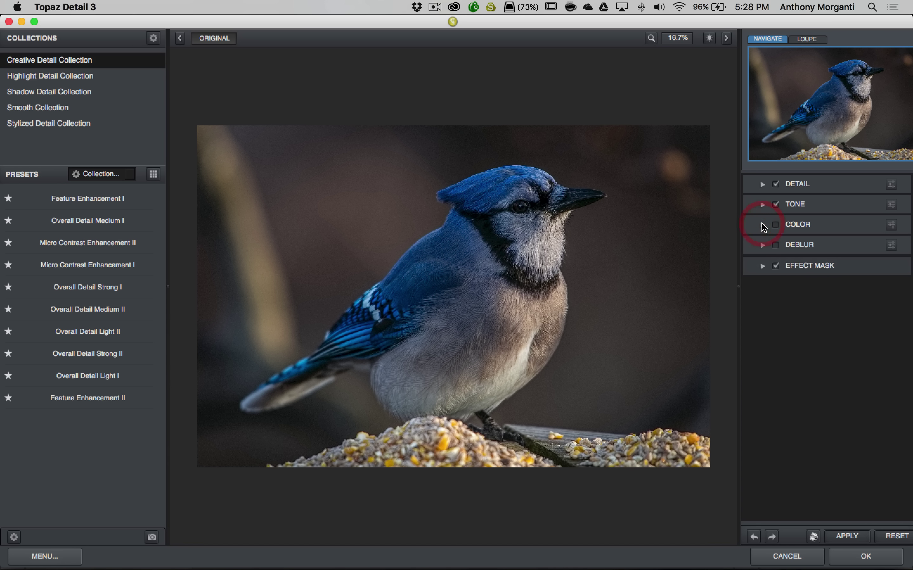
# Enable Deblur and view the preview at 100% centred on the jay's head.
pyautogui.click(761, 246)
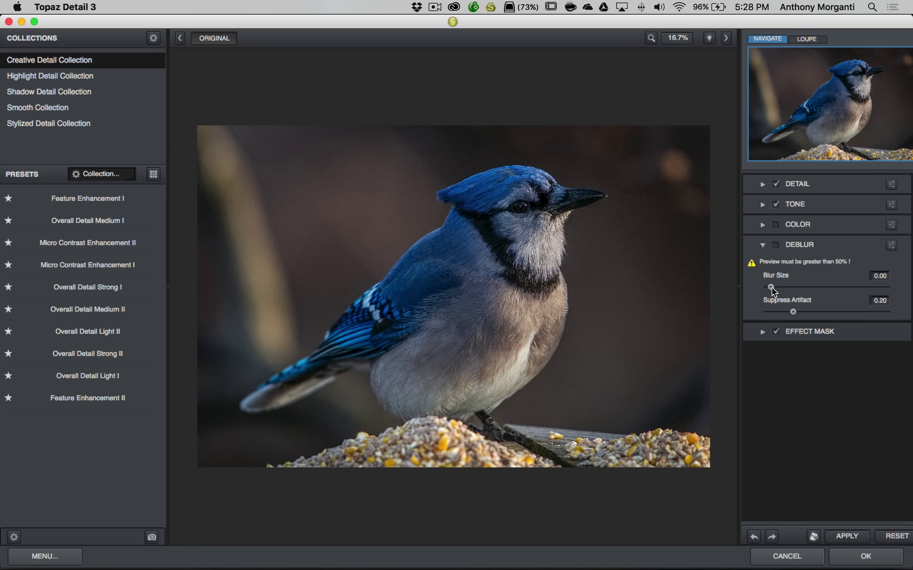
pyautogui.click(775, 245)
pyautogui.click(672, 40)
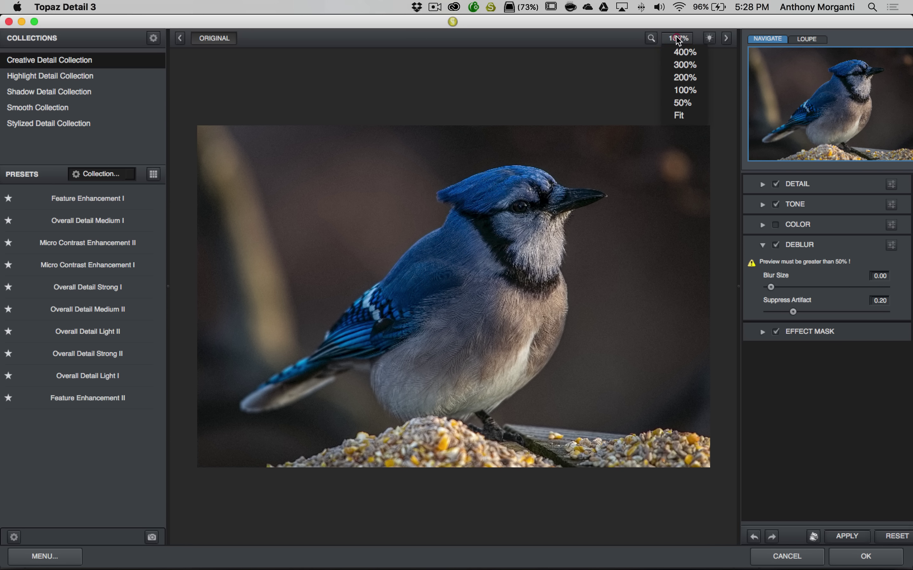
pyautogui.click(688, 89)
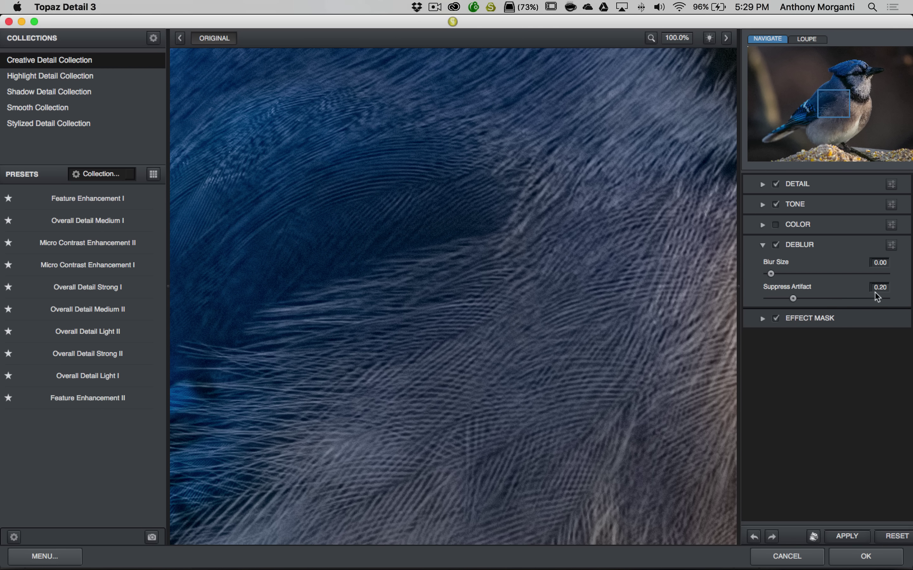
pyautogui.moveTo(844, 76); pyautogui.dragTo(868, 62)
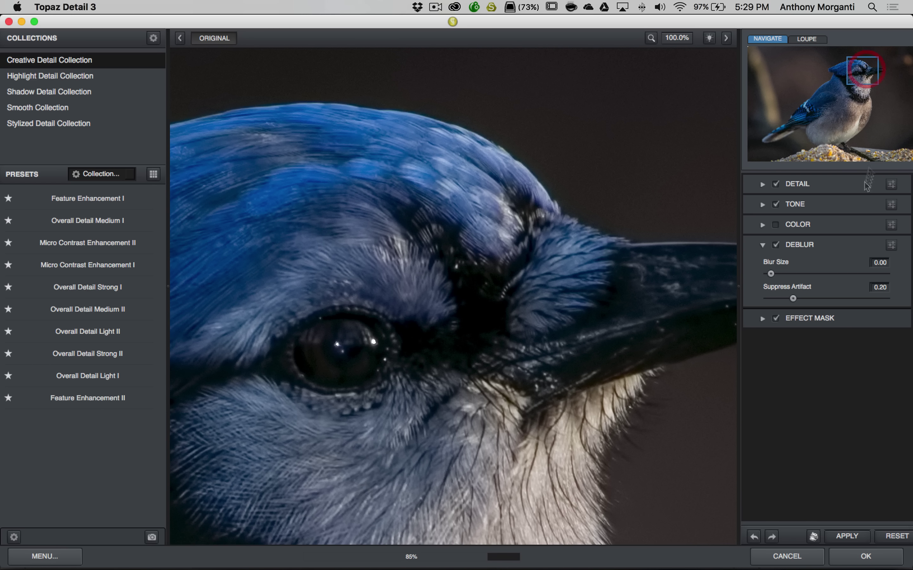
# Test Blur Size and Suppress Artifact (left 1.76 and 0.00), compare, then disable and collapse Deblur.
pyautogui.moveTo(771, 273); pyautogui.dragTo(864, 277)
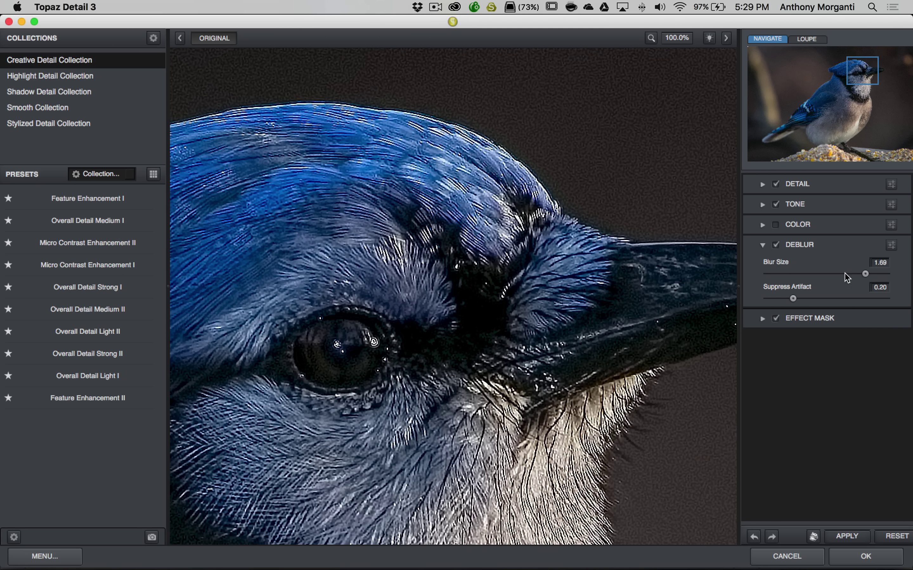
pyautogui.moveTo(865, 275)
pyautogui.mouseDown()
pyautogui.moveTo(751, 279)
pyautogui.moveTo(853, 281)
pyautogui.mouseUp()
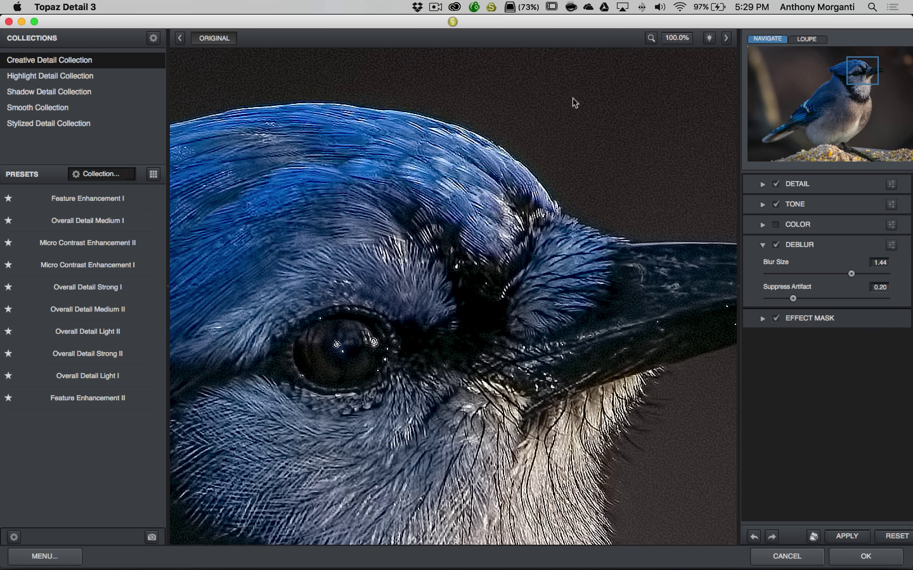
pyautogui.moveTo(793, 298)
pyautogui.mouseDown()
pyautogui.moveTo(879, 296)
pyautogui.moveTo(845, 275)
pyautogui.moveTo(741, 273)
pyautogui.mouseUp()
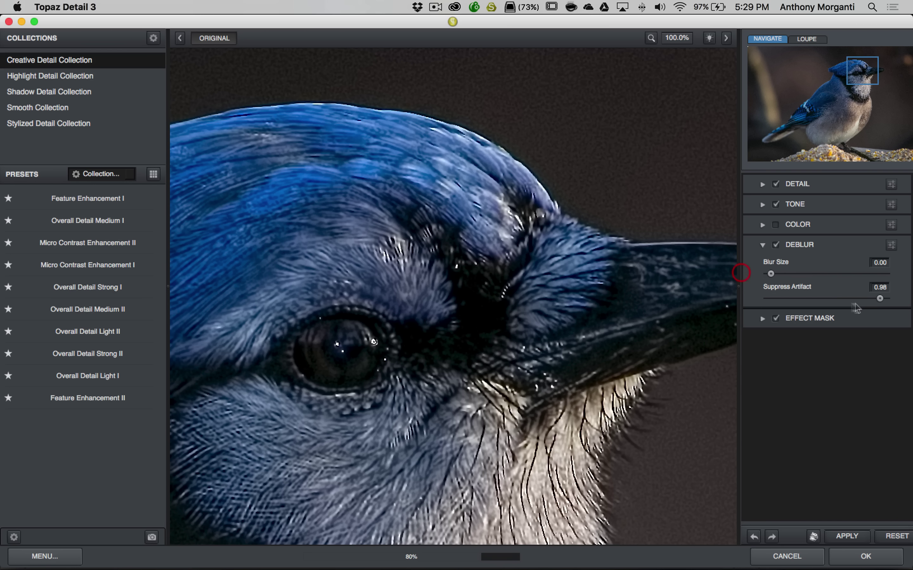
pyautogui.click(769, 299)
pyautogui.click(775, 246)
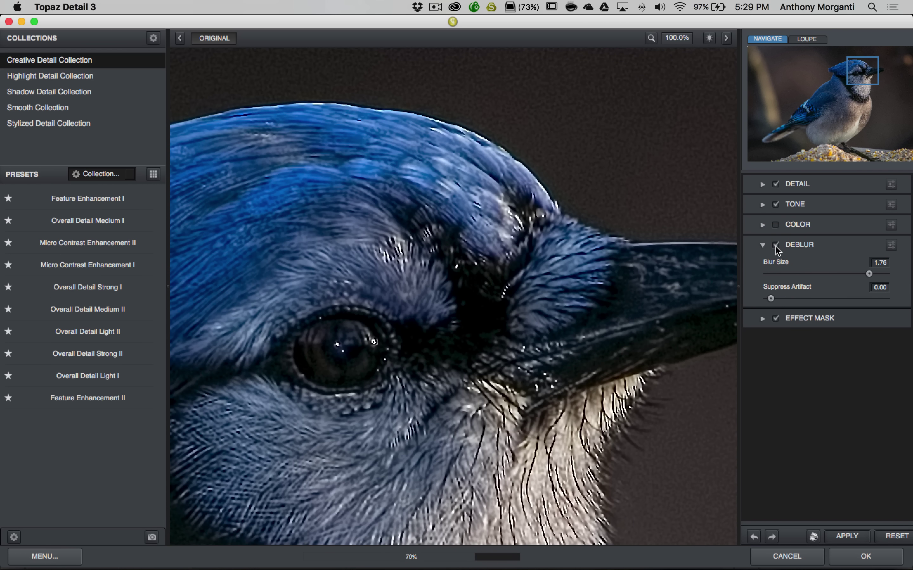
pyautogui.click(776, 246)
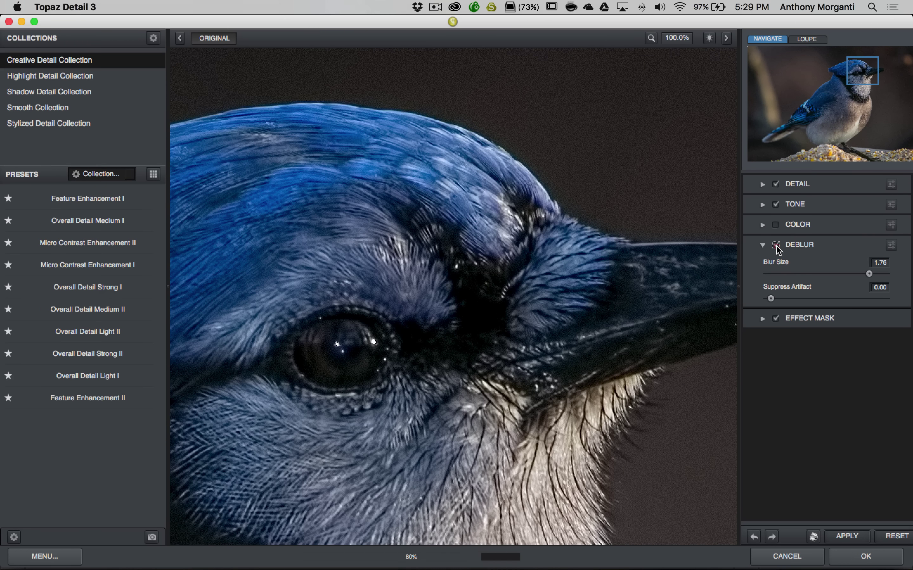
pyautogui.click(776, 245)
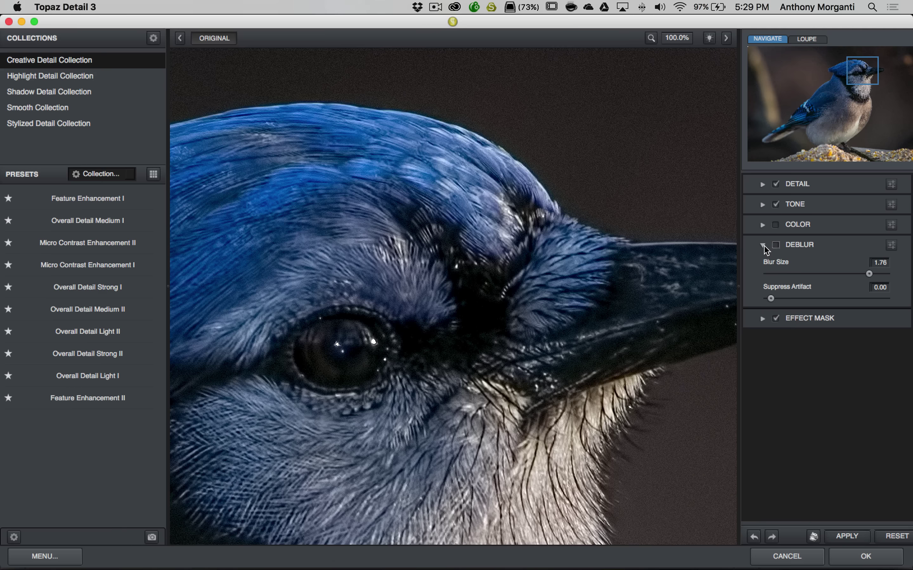
pyautogui.click(762, 244)
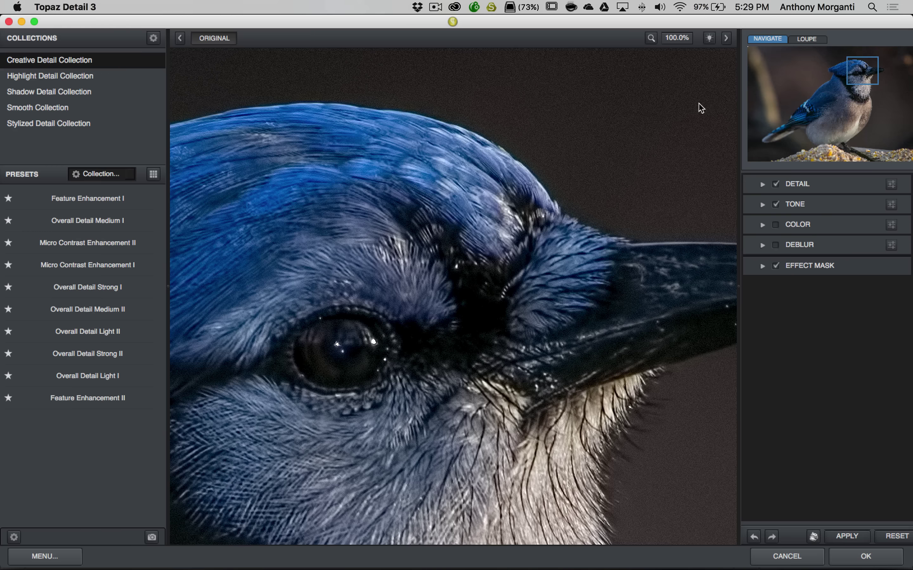
# Set the preview zoom to Fit and expand the Effect Mask section.
pyautogui.click(678, 39)
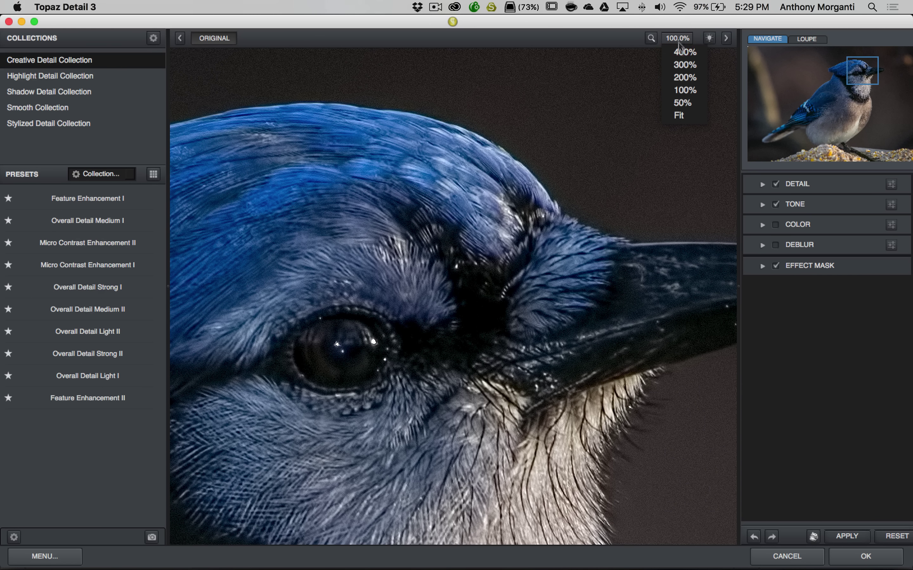
pyautogui.click(683, 116)
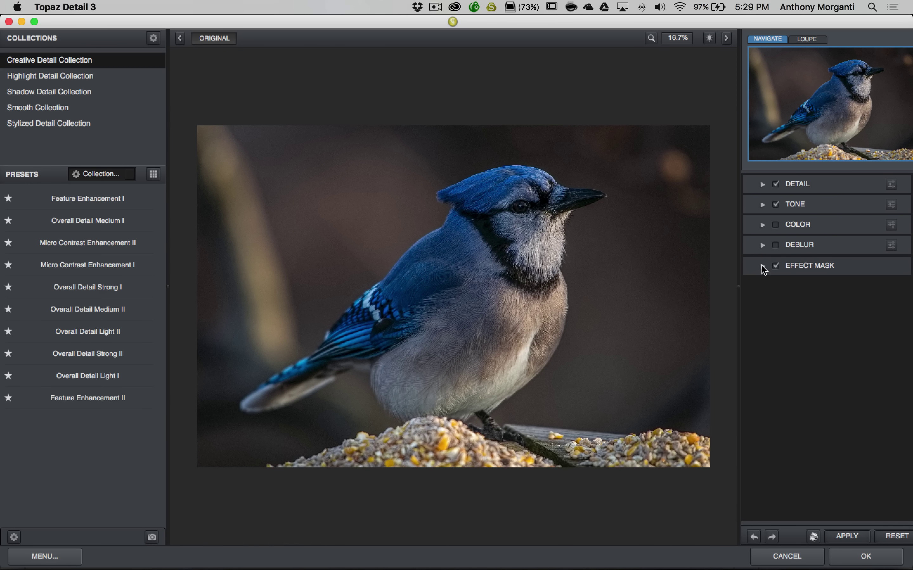
pyautogui.click(762, 266)
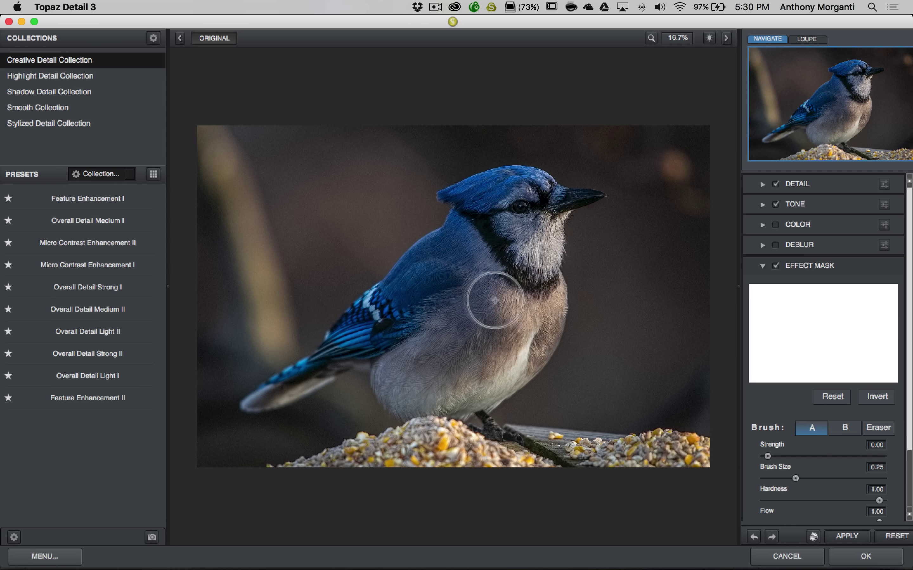
# Paint a test mask stroke across the jay's chest, invert the mask, and select brush A.
pyautogui.moveTo(495, 299); pyautogui.dragTo(657, 373)
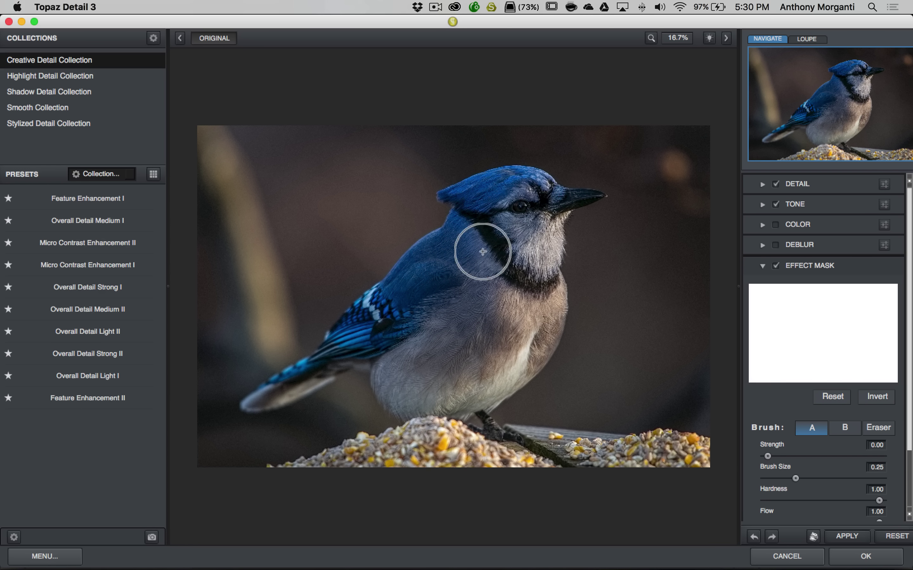
pyautogui.click(874, 398)
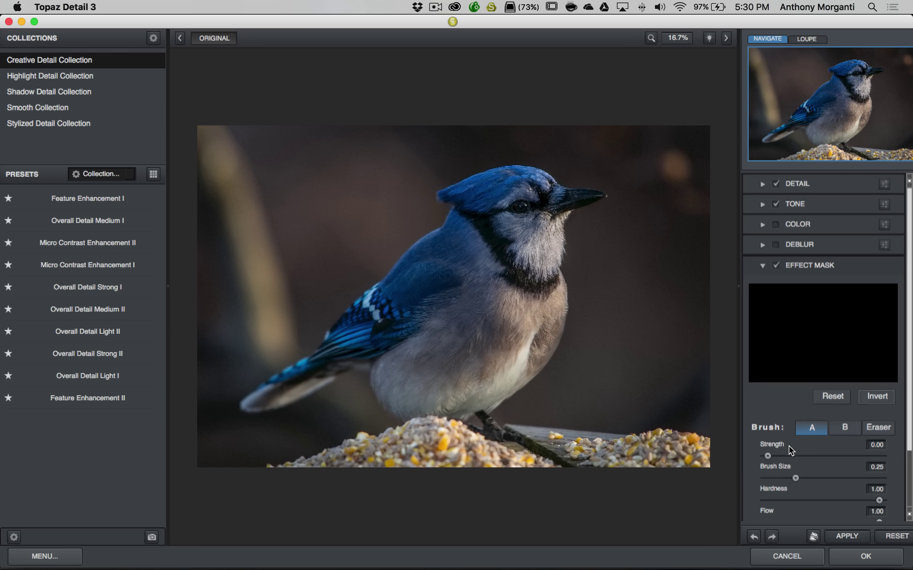
pyautogui.scroll(-2, 788, 447)
pyautogui.click(812, 398)
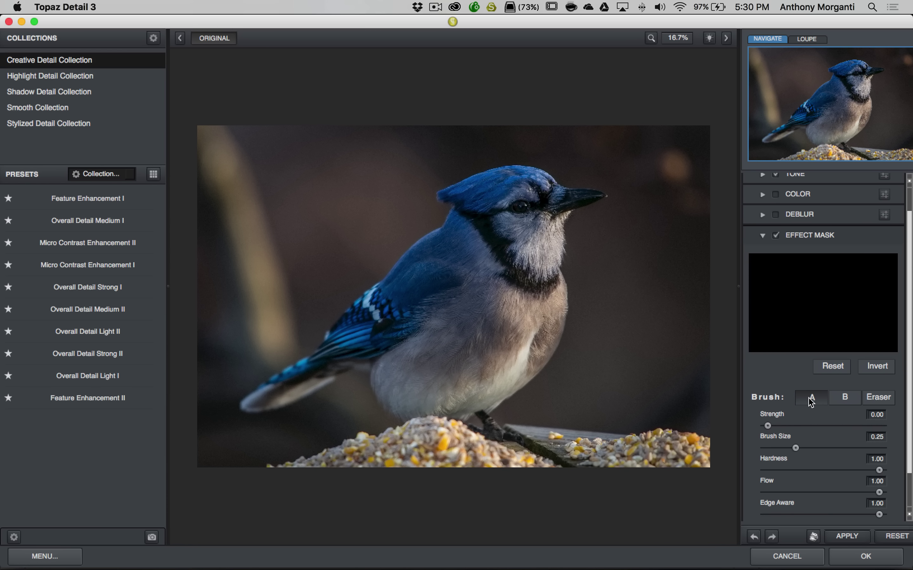
pyautogui.click(811, 398)
# Try brush B at strength 0.54, then set brush A to Strength 1.00 and Hardness 0.60.
pyautogui.click(841, 399)
pyautogui.moveTo(767, 425)
pyautogui.mouseDown()
pyautogui.moveTo(827, 425)
pyautogui.moveTo(791, 448)
pyautogui.mouseUp()
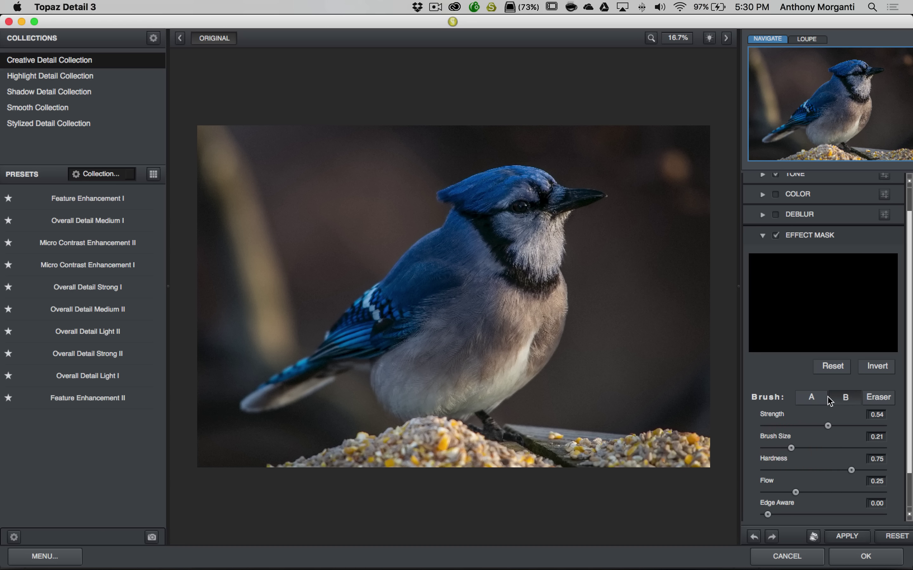
pyautogui.click(811, 398)
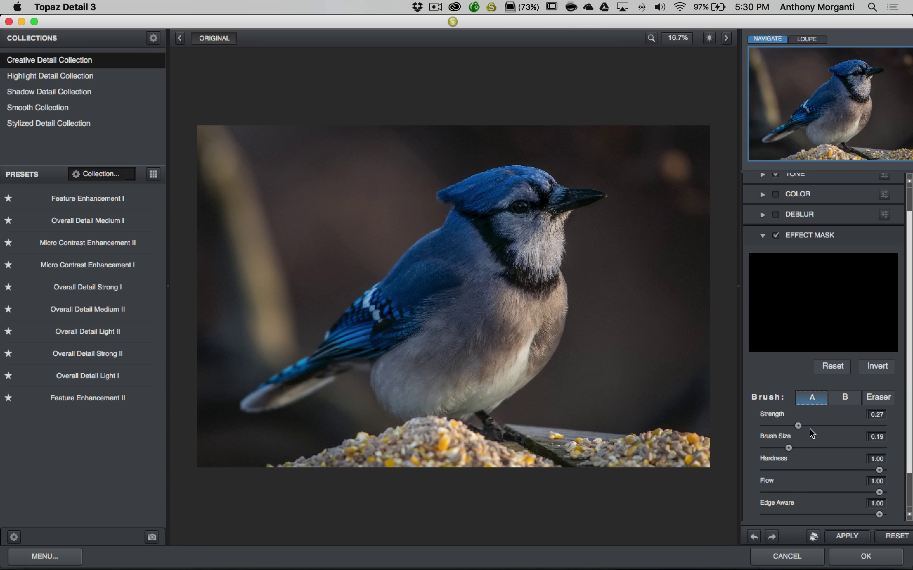
pyautogui.scroll(-1, 812, 430)
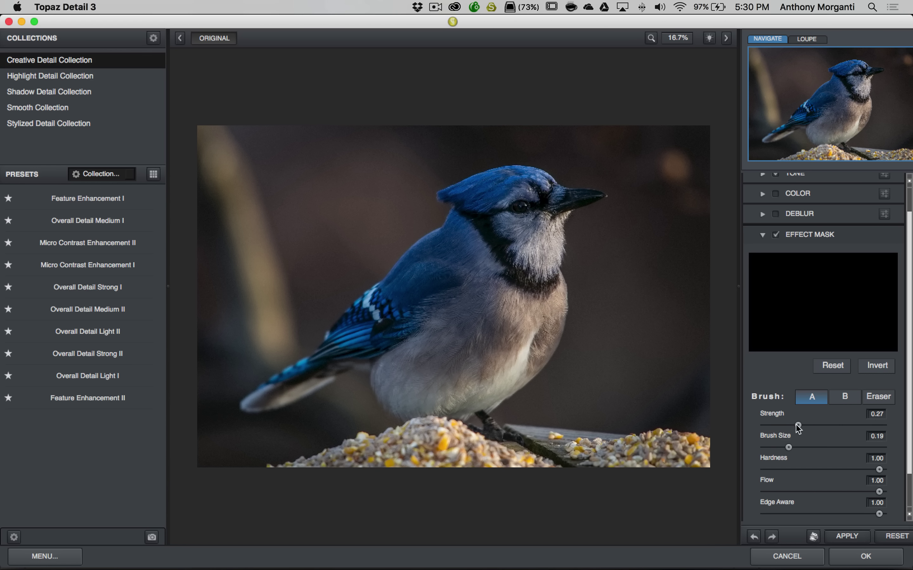
pyautogui.moveTo(798, 426); pyautogui.dragTo(905, 428)
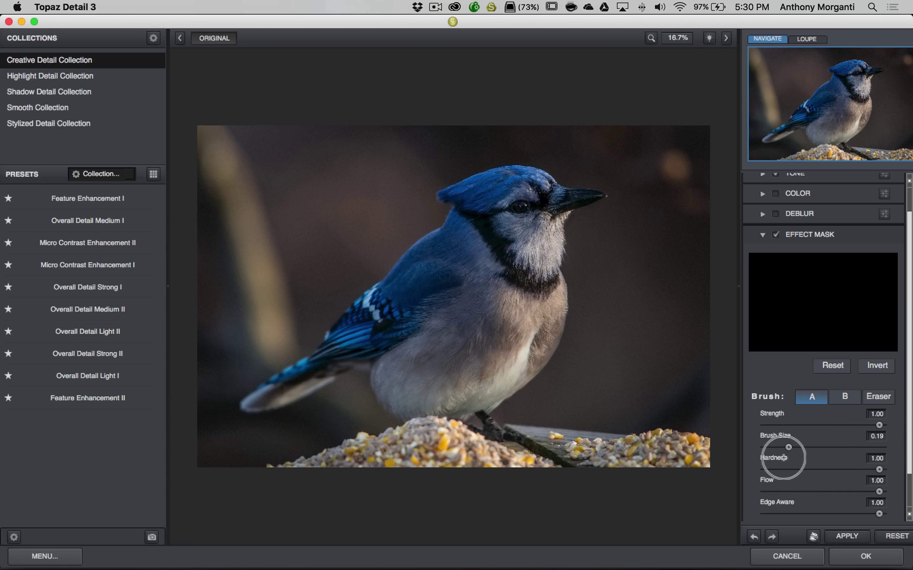
pyautogui.moveTo(872, 480); pyautogui.dragTo(815, 481)
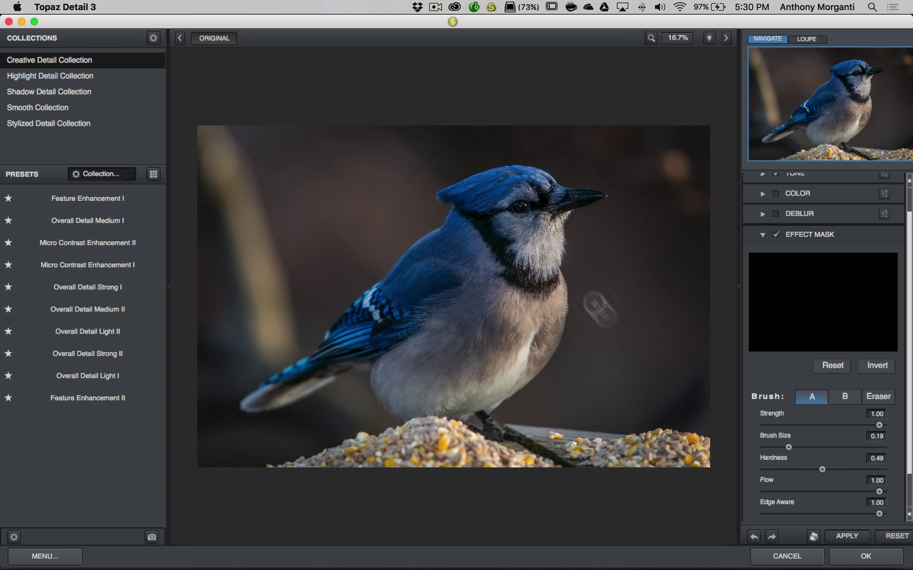
pyautogui.moveTo(822, 469); pyautogui.dragTo(835, 469)
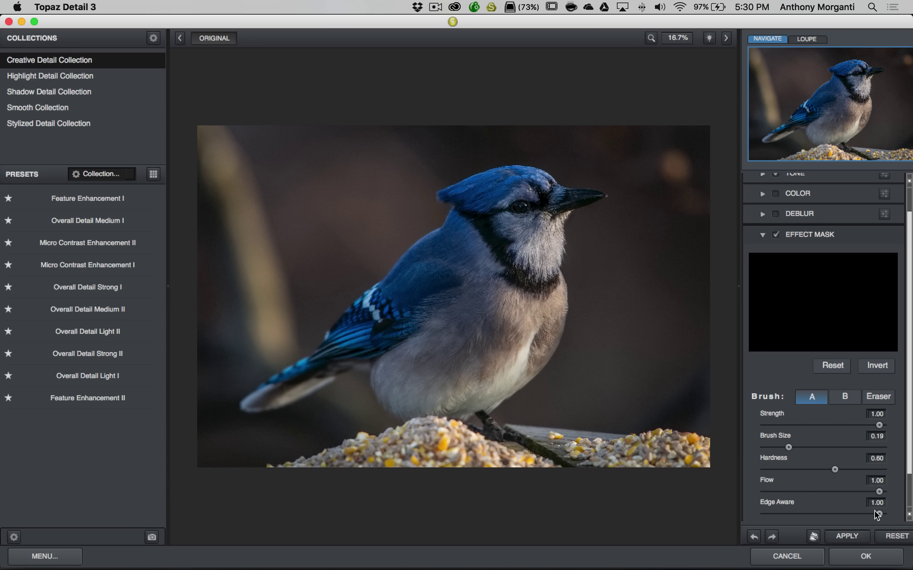
pyautogui.scroll(-1, 847, 479)
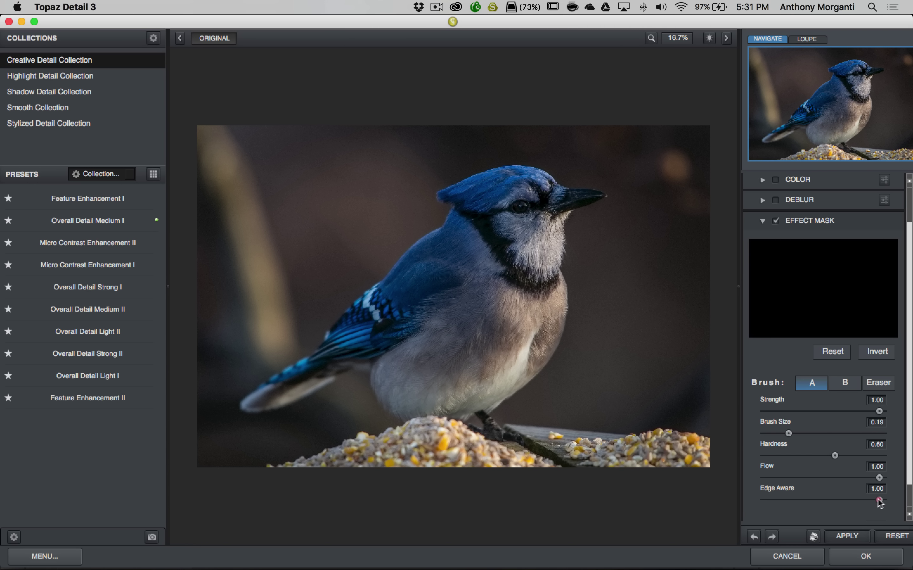
# Set Edge Aware to 0.00 and paint the mask over the eye, crest, nape, shoulder and belly.
pyautogui.moveTo(879, 500); pyautogui.dragTo(785, 502)
pyautogui.moveTo(522, 194)
pyautogui.mouseDown()
pyautogui.moveTo(474, 198)
pyautogui.moveTo(523, 192)
pyautogui.mouseUp()
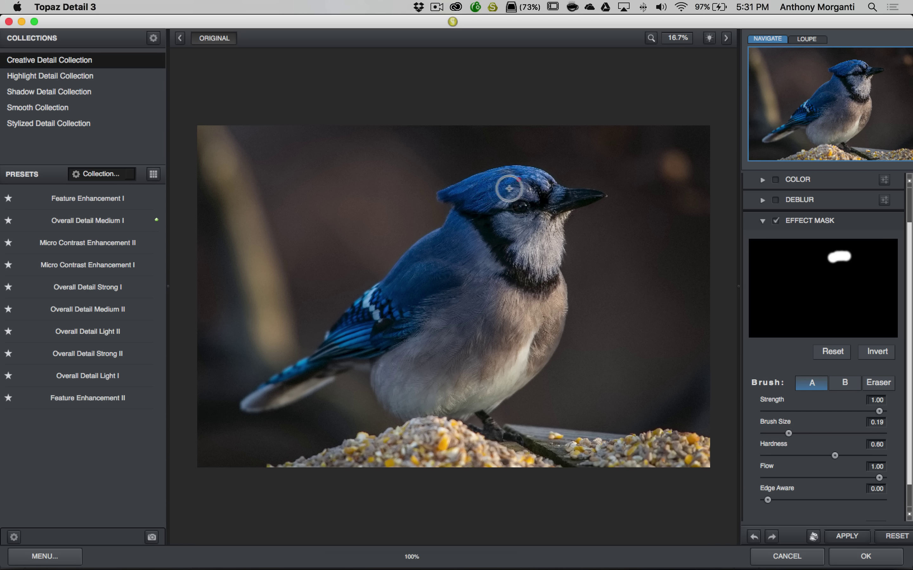
pyautogui.moveTo(452, 205); pyautogui.dragTo(471, 190)
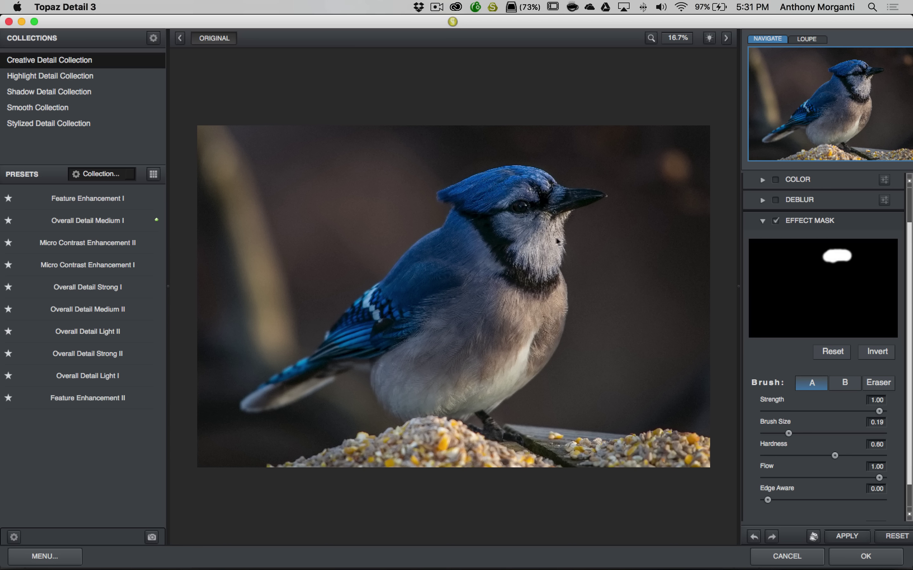
pyautogui.moveTo(501, 222); pyautogui.dragTo(428, 256)
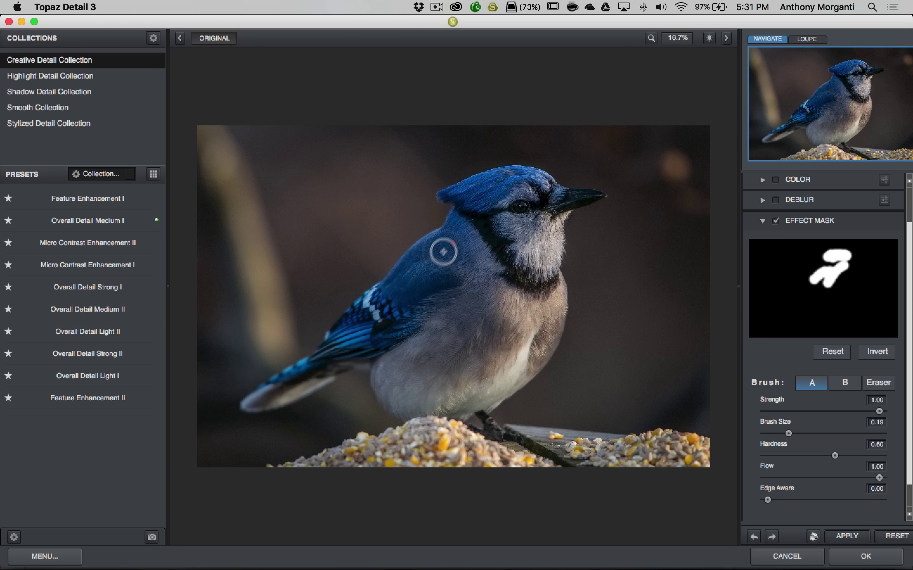
pyautogui.moveTo(477, 285)
pyautogui.mouseDown()
pyautogui.moveTo(358, 333)
pyautogui.moveTo(490, 345)
pyautogui.moveTo(534, 302)
pyautogui.moveTo(491, 298)
pyautogui.moveTo(522, 246)
pyautogui.moveTo(502, 312)
pyautogui.mouseUp()
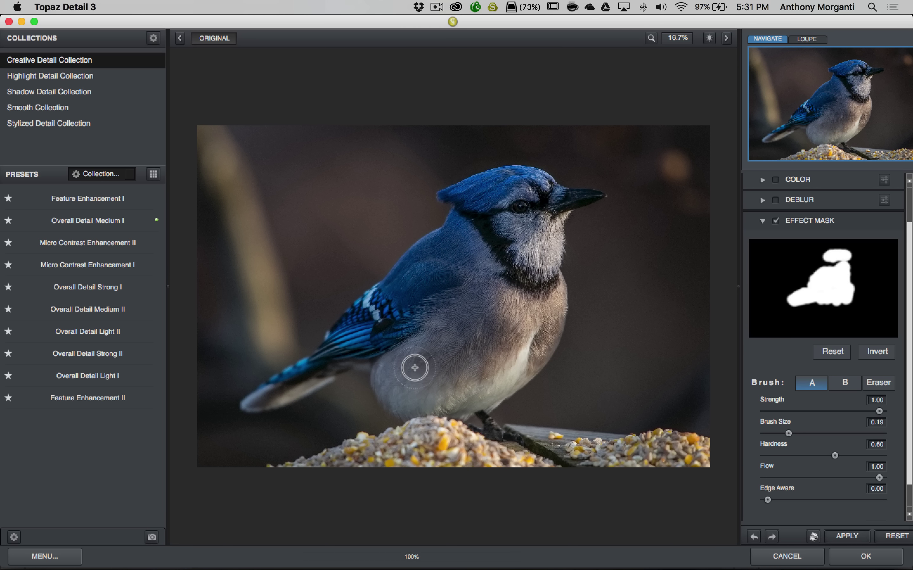
pyautogui.moveTo(415, 368); pyautogui.dragTo(526, 316)
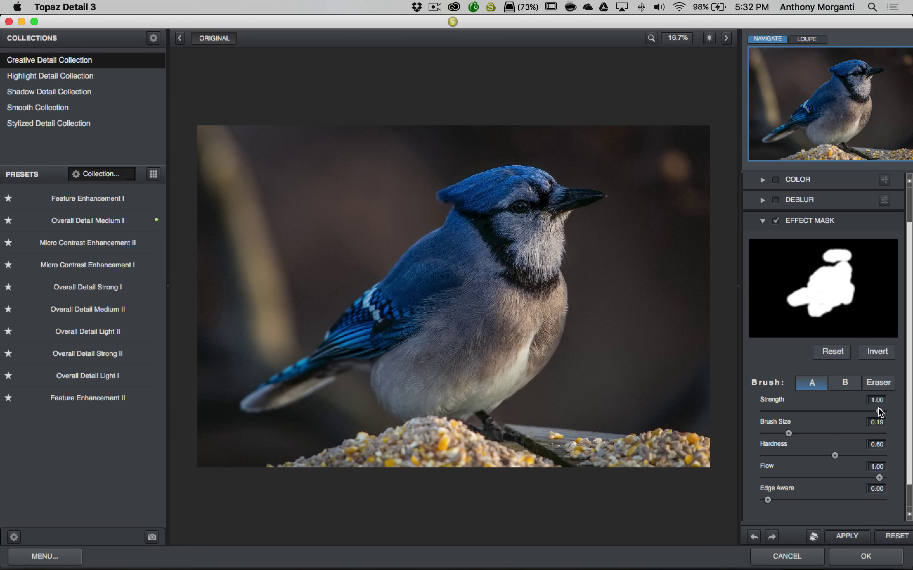
# Erase the whole mask with a Strength 0, size 0.74 brush, then raise Strength to about 0.50.
pyautogui.moveTo(879, 411); pyautogui.dragTo(737, 417)
pyautogui.moveTo(788, 433); pyautogui.dragTo(850, 433)
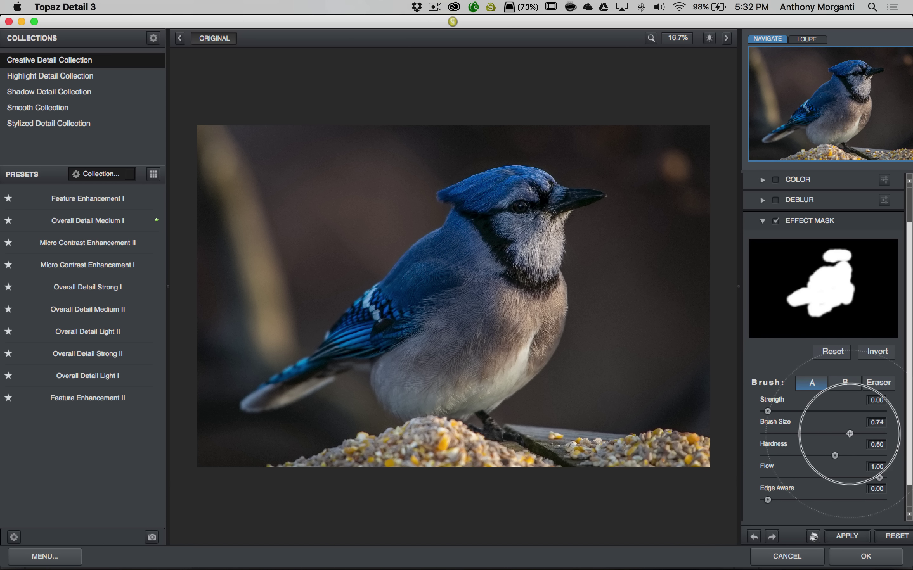
pyautogui.moveTo(489, 224)
pyautogui.mouseDown()
pyautogui.moveTo(550, 224)
pyautogui.moveTo(489, 301)
pyautogui.mouseUp()
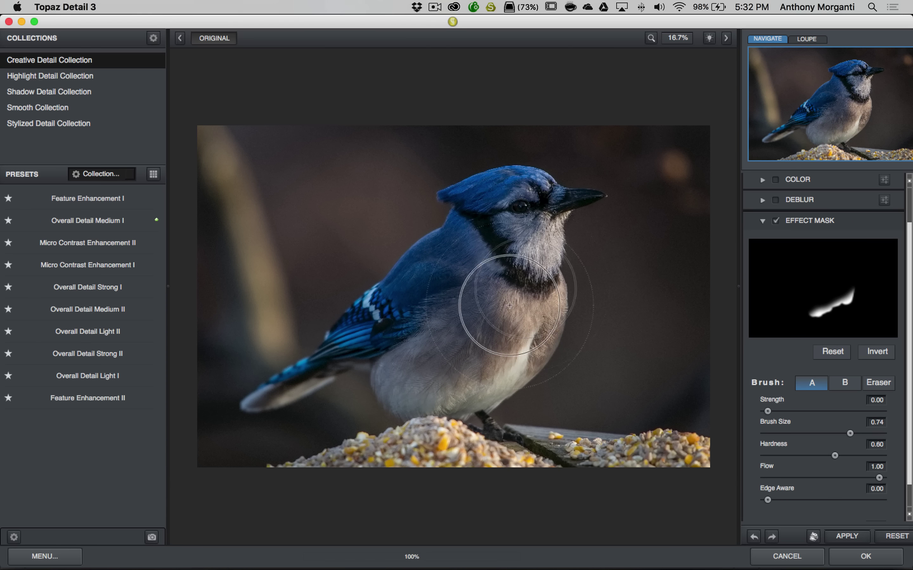
pyautogui.moveTo(455, 380)
pyautogui.mouseDown()
pyautogui.moveTo(272, 397)
pyautogui.moveTo(376, 312)
pyautogui.moveTo(388, 418)
pyautogui.mouseUp()
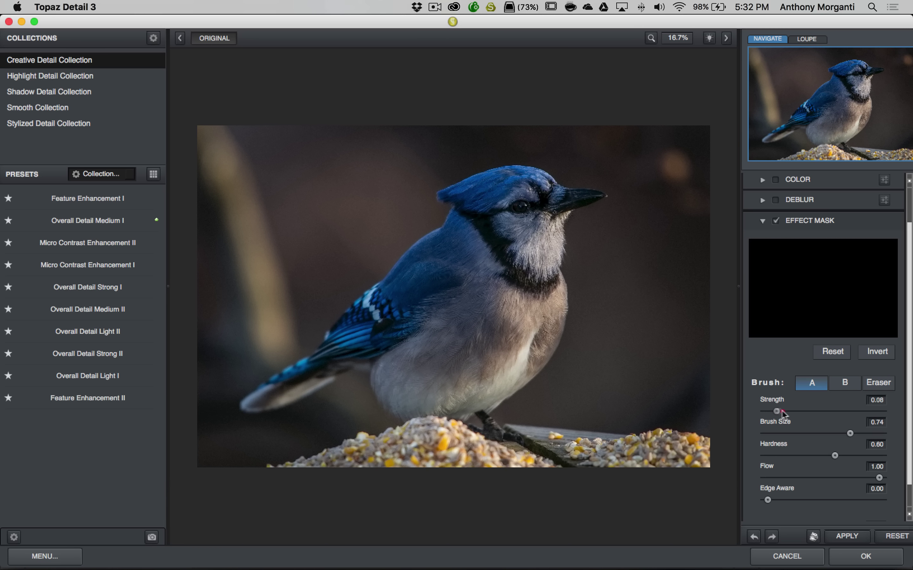
pyautogui.moveTo(781, 412); pyautogui.dragTo(821, 412)
# At Strength 0.50 and brush size 0.33, paint the mask over the head, throat and chest.
pyautogui.click(824, 412)
pyautogui.moveTo(850, 434)
pyautogui.mouseDown()
pyautogui.moveTo(795, 439)
pyautogui.moveTo(821, 424)
pyautogui.mouseUp()
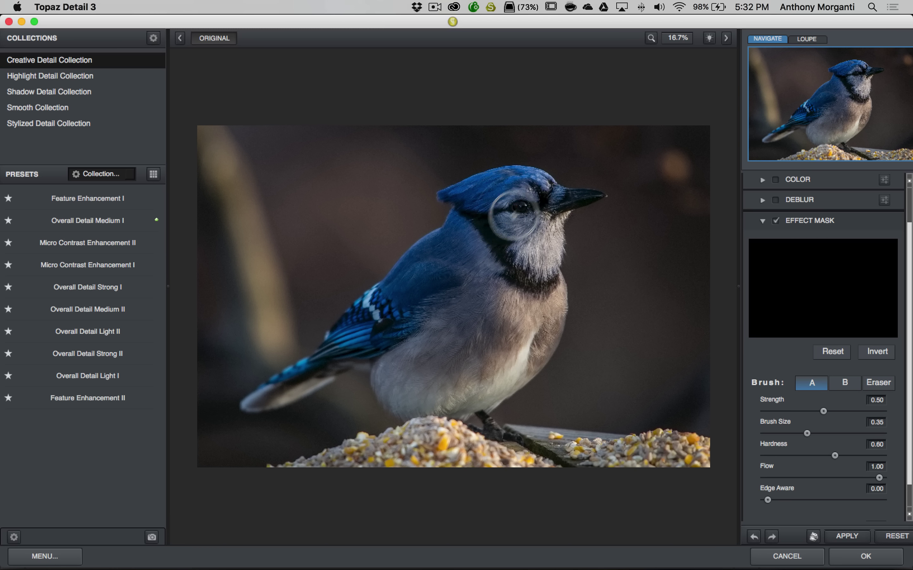
pyautogui.moveTo(483, 256)
pyautogui.mouseDown()
pyautogui.moveTo(536, 207)
pyautogui.moveTo(520, 237)
pyautogui.moveTo(481, 240)
pyautogui.moveTo(504, 201)
pyautogui.mouseUp()
pyautogui.moveTo(463, 257); pyautogui.dragTo(434, 287)
pyautogui.moveTo(502, 341)
pyautogui.mouseDown()
pyautogui.moveTo(504, 320)
pyautogui.moveTo(496, 372)
pyautogui.moveTo(464, 378)
pyautogui.moveTo(471, 344)
pyautogui.moveTo(432, 330)
pyautogui.moveTo(470, 295)
pyautogui.moveTo(500, 234)
pyautogui.moveTo(531, 213)
pyautogui.moveTo(451, 252)
pyautogui.moveTo(402, 320)
pyautogui.mouseUp()
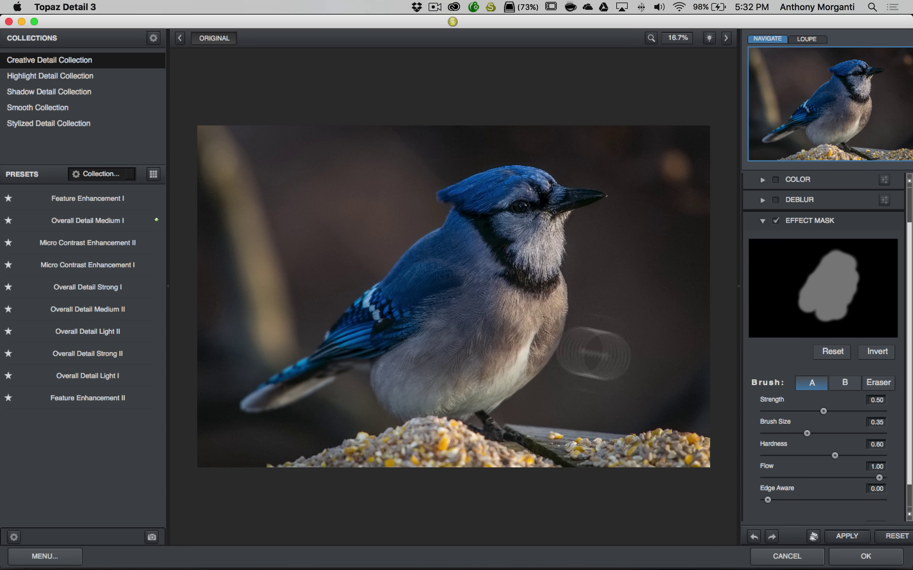
# With brush sizes 0.23 then 0.12, paint the lower wing, belly, crown and tail.
pyautogui.moveTo(807, 433); pyautogui.dragTo(792, 433)
pyautogui.moveTo(371, 329)
pyautogui.mouseDown()
pyautogui.moveTo(342, 346)
pyautogui.moveTo(357, 346)
pyautogui.moveTo(348, 351)
pyautogui.mouseUp()
pyautogui.moveTo(417, 366)
pyautogui.mouseDown()
pyautogui.moveTo(392, 393)
pyautogui.moveTo(408, 404)
pyautogui.moveTo(460, 405)
pyautogui.moveTo(488, 391)
pyautogui.moveTo(530, 344)
pyautogui.moveTo(535, 253)
pyautogui.mouseUp()
pyautogui.moveTo(536, 212)
pyautogui.mouseDown()
pyautogui.moveTo(524, 195)
pyautogui.moveTo(473, 200)
pyautogui.mouseUp()
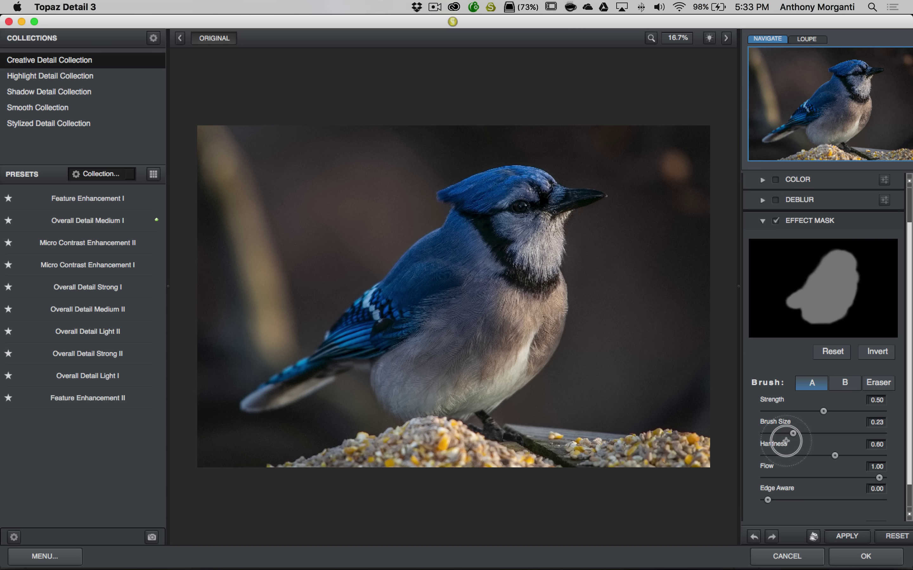
pyautogui.moveTo(785, 433); pyautogui.dragTo(775, 434)
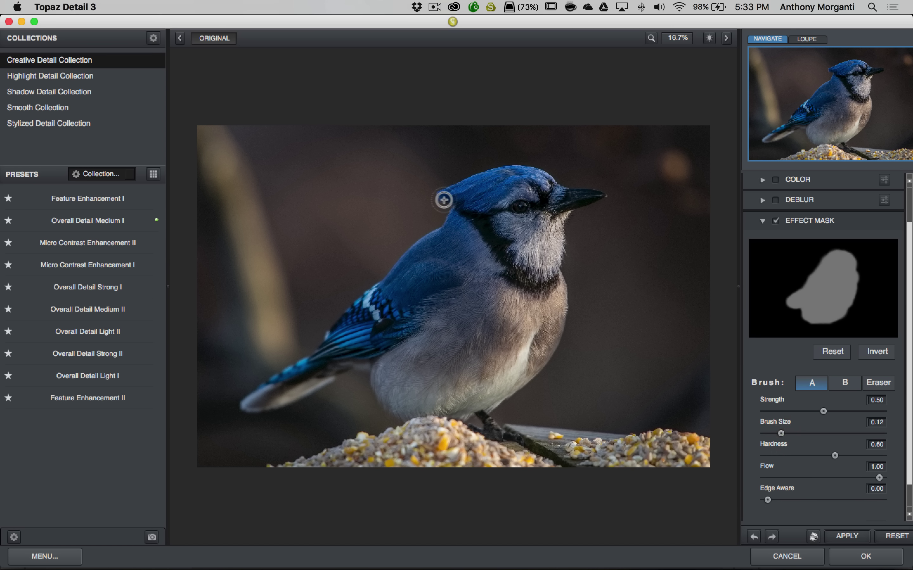
pyautogui.moveTo(444, 197); pyautogui.dragTo(475, 195)
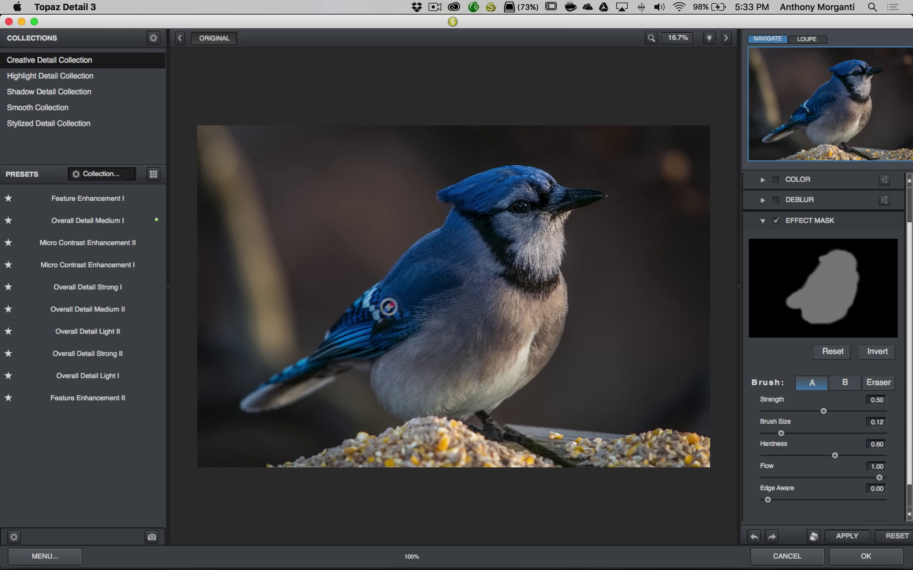
pyautogui.moveTo(292, 373)
pyautogui.mouseDown()
pyautogui.moveTo(252, 404)
pyautogui.moveTo(395, 357)
pyautogui.moveTo(416, 334)
pyautogui.mouseUp()
pyautogui.moveTo(645, 260)
pyautogui.mouseDown()
pyautogui.moveTo(652, 214)
pyautogui.moveTo(625, 259)
pyautogui.moveTo(576, 287)
pyautogui.mouseUp()
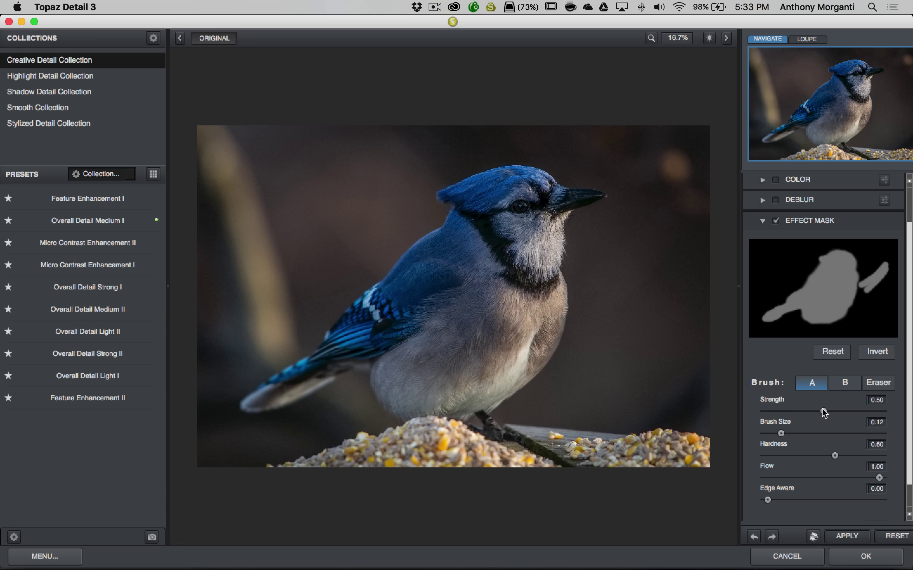
# Erase the stray upper-right stroke at Strength 0, then apply the masked effect with OK.
pyautogui.moveTo(825, 413); pyautogui.dragTo(757, 415)
pyautogui.moveTo(603, 263)
pyautogui.mouseDown()
pyautogui.moveTo(624, 281)
pyautogui.moveTo(618, 297)
pyautogui.moveTo(589, 269)
pyautogui.moveTo(613, 324)
pyautogui.moveTo(669, 268)
pyautogui.moveTo(691, 273)
pyautogui.moveTo(664, 288)
pyautogui.moveTo(619, 277)
pyautogui.moveTo(625, 313)
pyautogui.moveTo(595, 275)
pyautogui.moveTo(579, 283)
pyautogui.moveTo(583, 323)
pyautogui.moveTo(572, 270)
pyautogui.mouseUp()
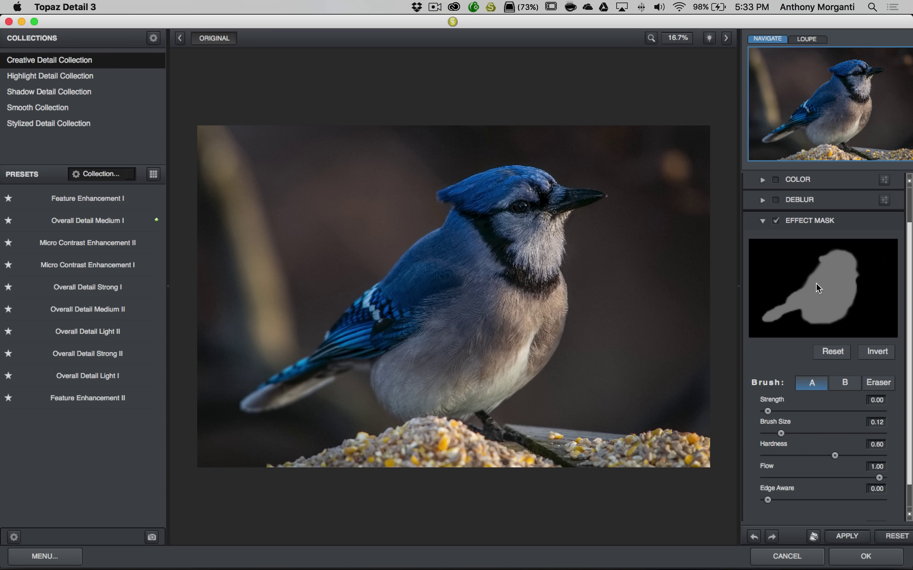
pyautogui.click(763, 221)
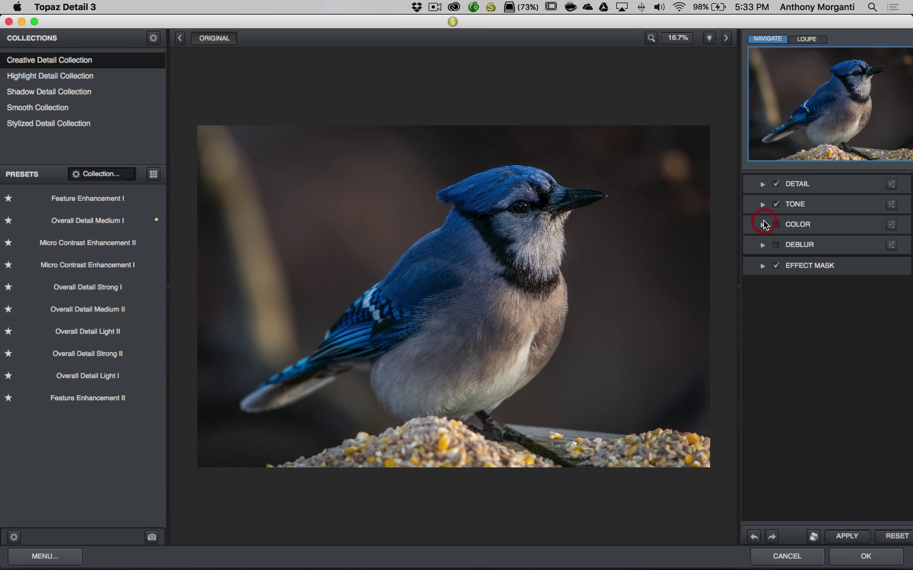
pyautogui.click(763, 266)
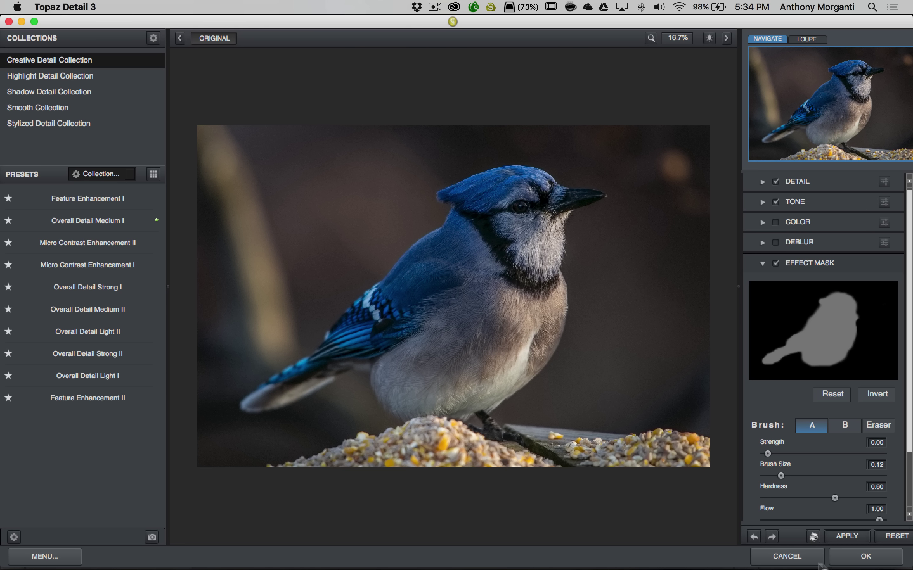
pyautogui.click(853, 559)
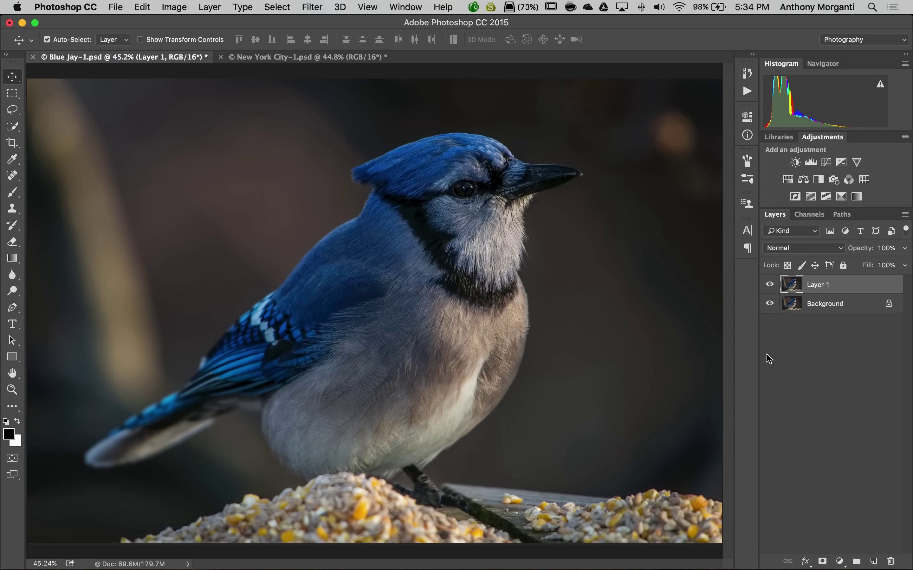
# Compare the enhanced blue jay layer with the original and trial a fade toward 25% opacity.
pyautogui.click(768, 282)
pyautogui.click(769, 282)
pyautogui.click(769, 282)
pyautogui.click(768, 282)
pyautogui.click(769, 284)
pyautogui.click(768, 283)
pyautogui.moveTo(866, 247)
pyautogui.mouseDown()
pyautogui.moveTo(791, 247)
pyautogui.moveTo(785, 260)
pyautogui.moveTo(844, 291)
pyautogui.moveTo(844, 246)
pyautogui.moveTo(881, 245)
pyautogui.mouseUp()
# Duplicate the New York City photo onto a new layer and run Topaz Detail 3 on it.
pyautogui.click(307, 59)
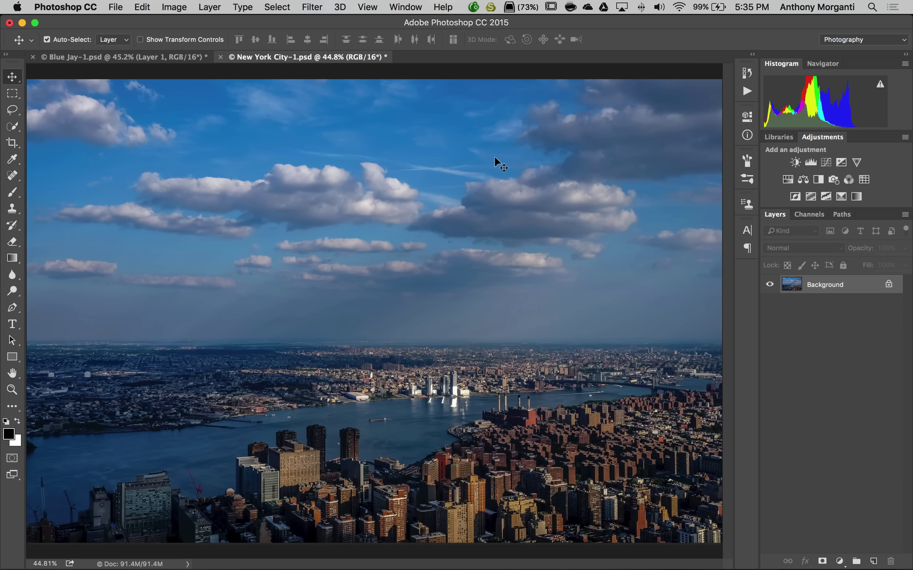
pyautogui.press('super+j')
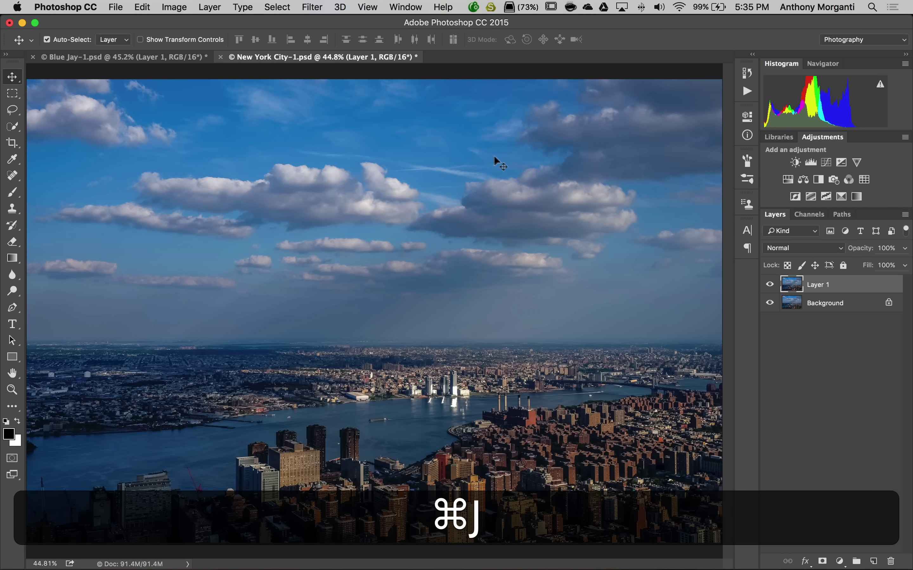
pyautogui.click(312, 7)
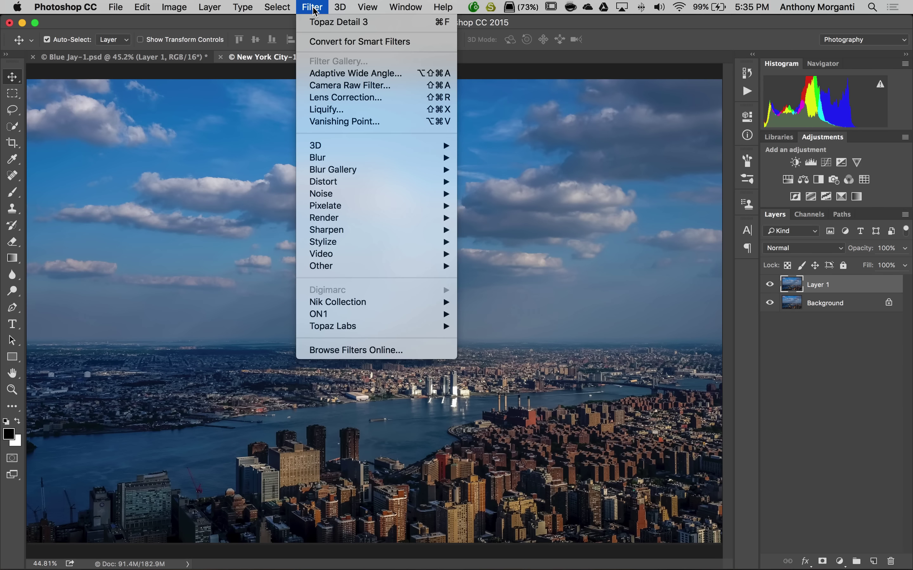
pyautogui.moveTo(401, 327)
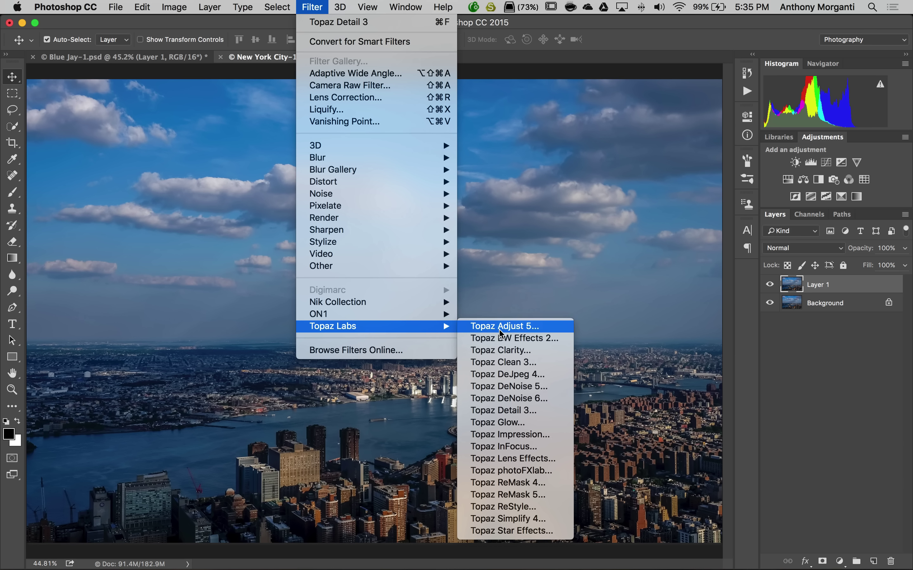
pyautogui.click(502, 411)
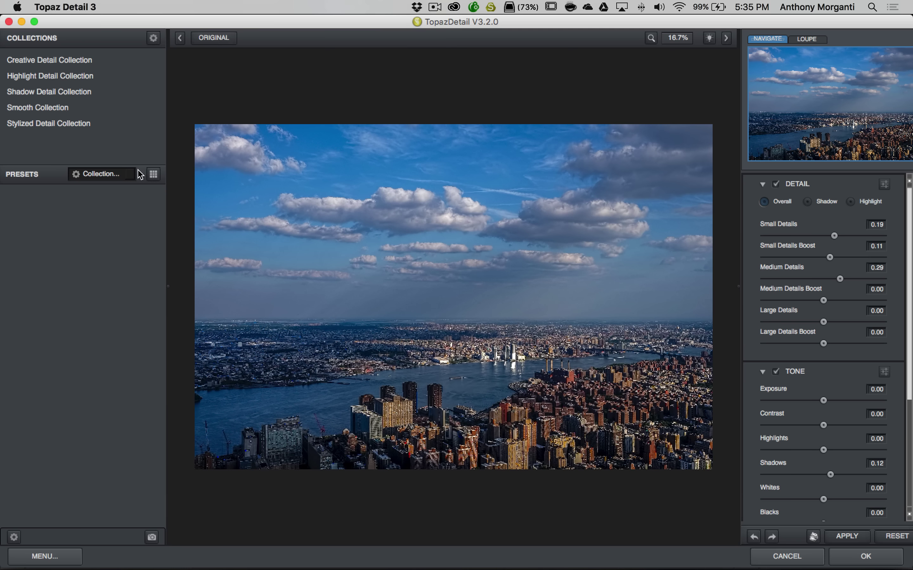
# Show the Stylized Detail Collection presets as city-photo thumbnails, scrolling down to Winter Landscape I.
pyautogui.click(52, 127)
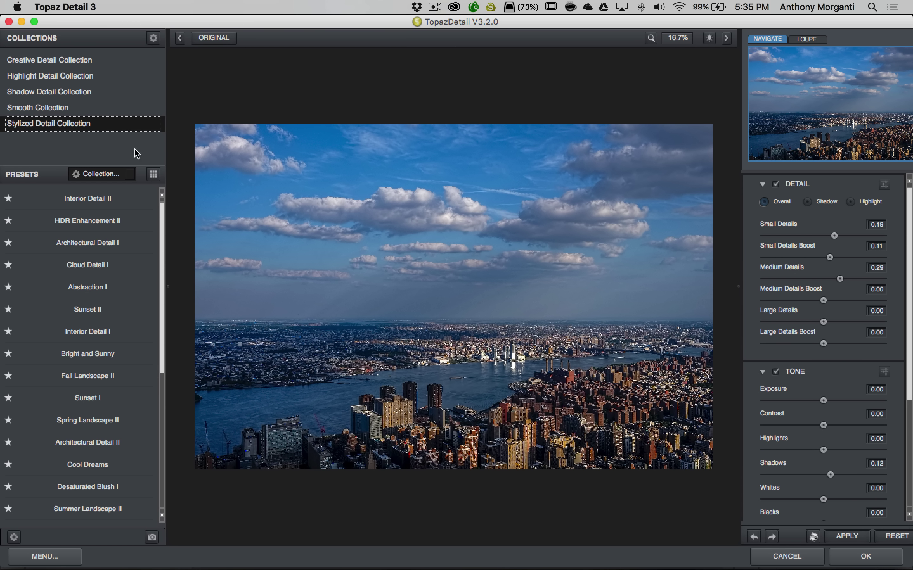
pyautogui.click(154, 174)
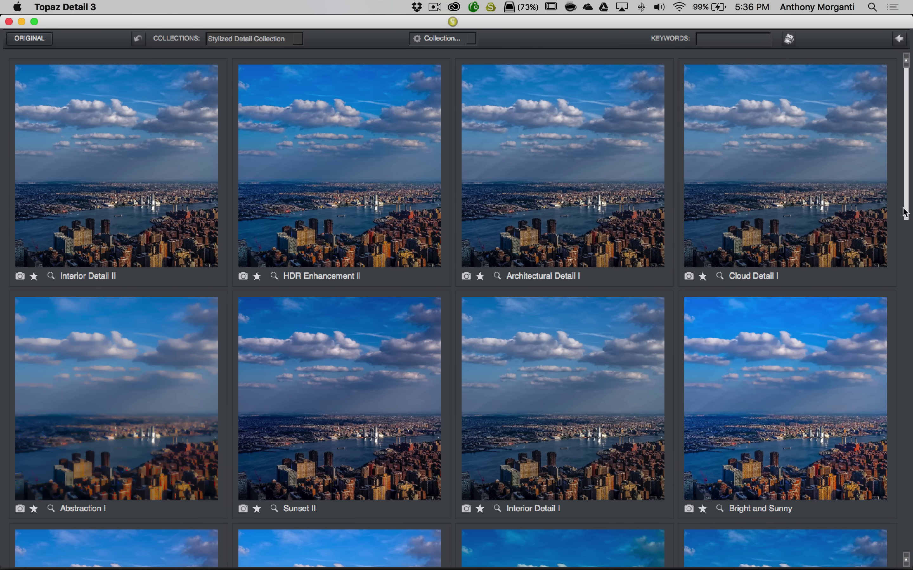
pyautogui.moveTo(907, 214); pyautogui.dragTo(909, 291)
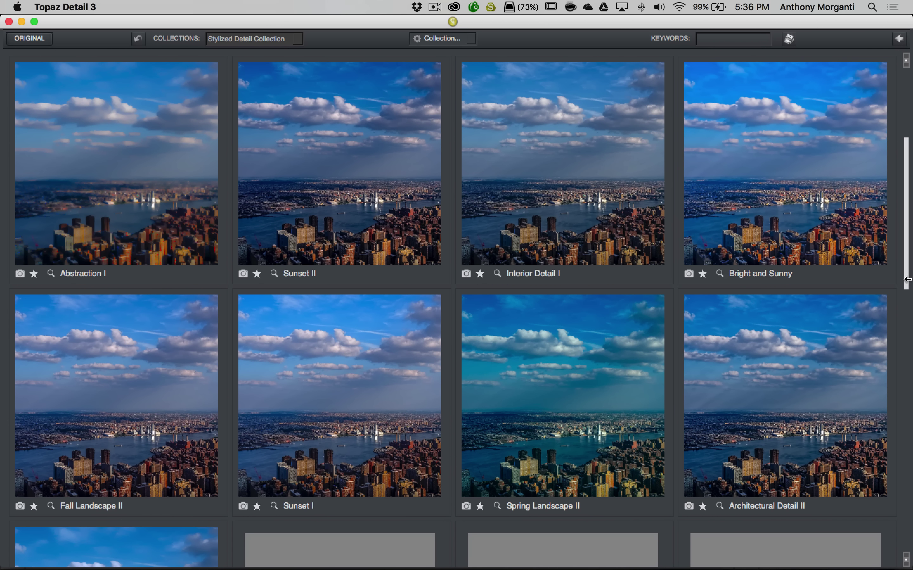
pyautogui.scroll(-4, 896, 305)
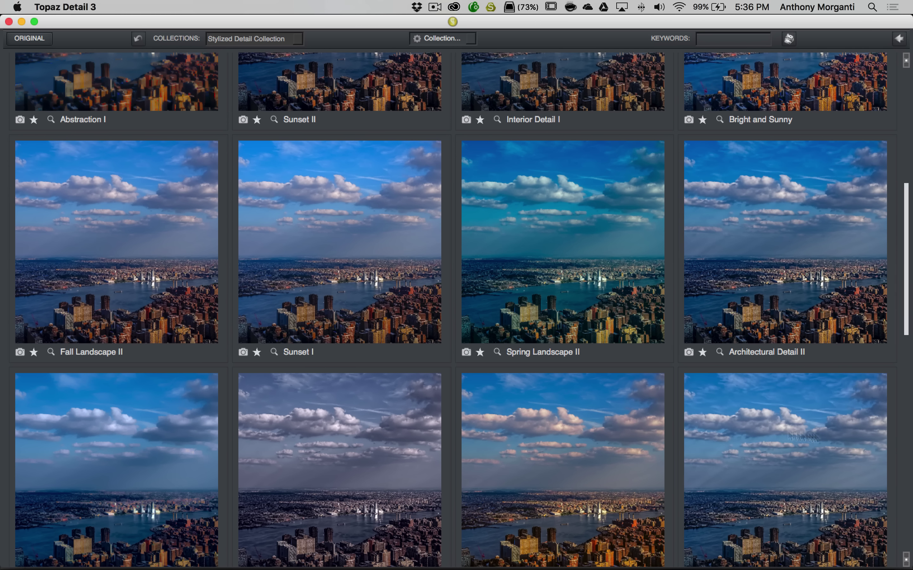
pyautogui.scroll(-4, 906, 328)
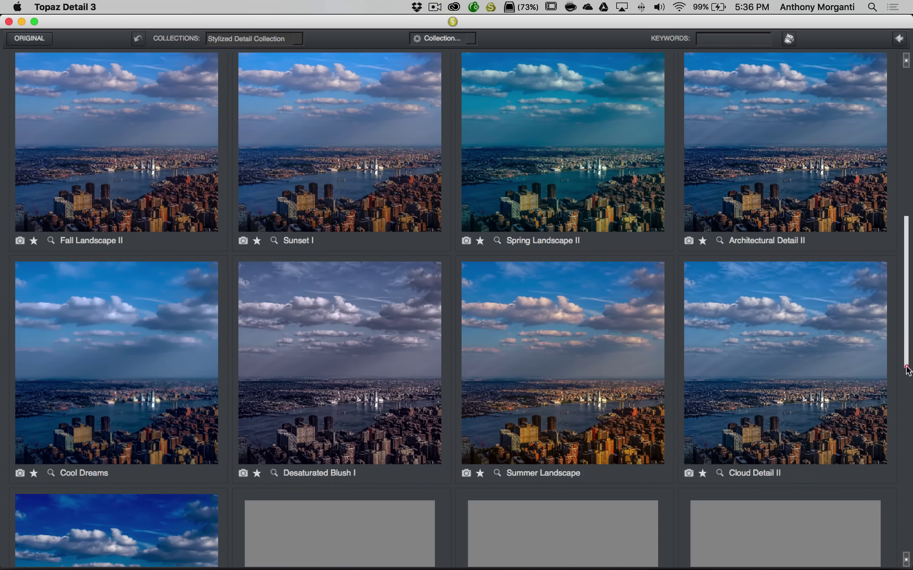
pyautogui.scroll(-4, 910, 418)
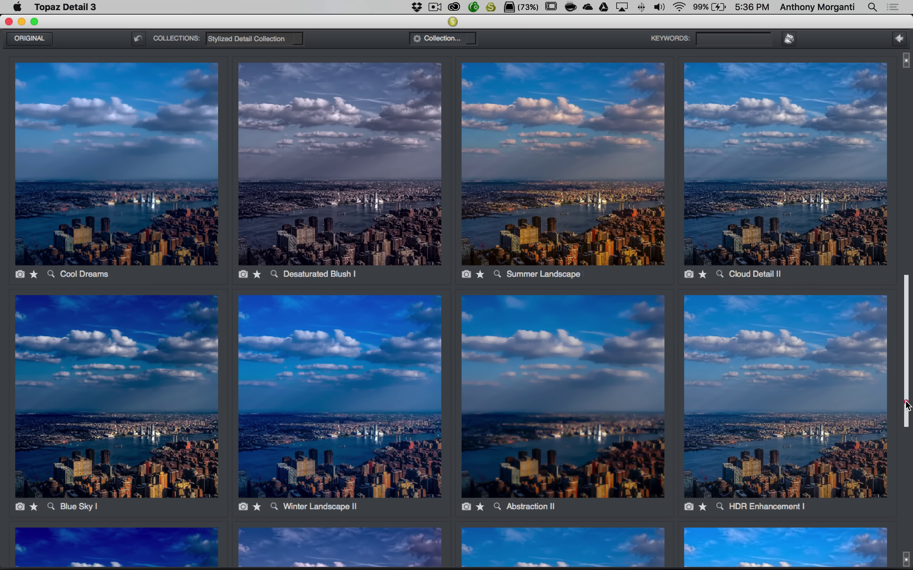
pyautogui.moveTo(905, 406); pyautogui.dragTo(907, 535)
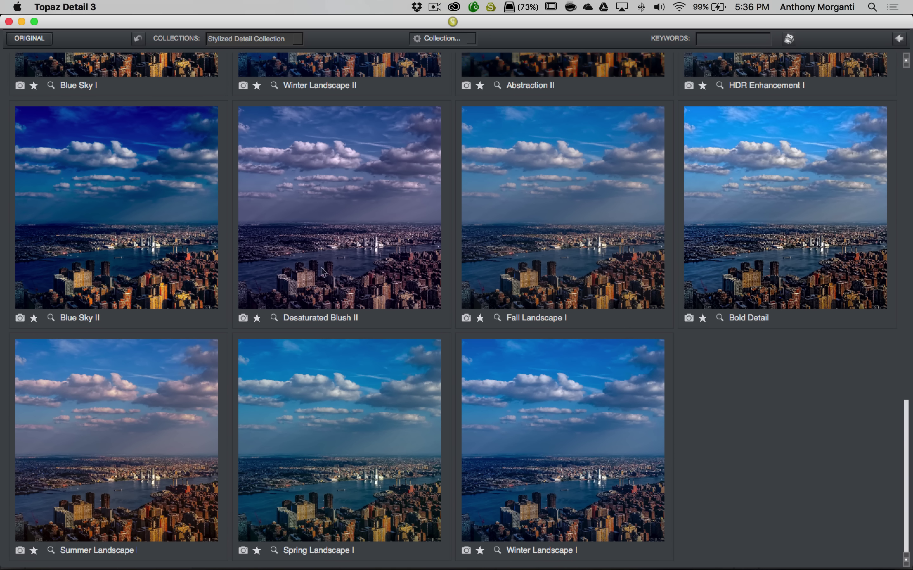
# Apply the Blue Sky II preset and compare the processed city photo with the original.
pyautogui.click(111, 190)
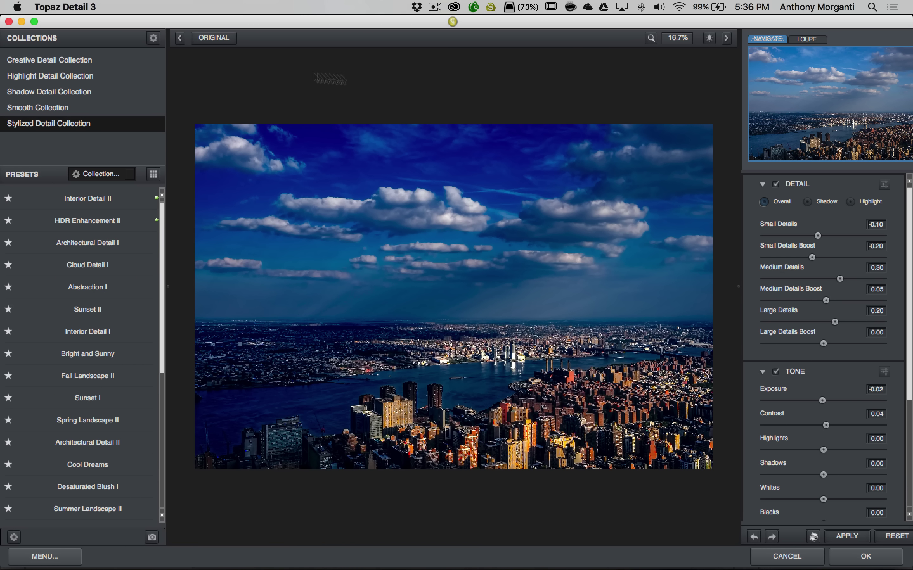
pyautogui.click(214, 38)
pyautogui.click(214, 37)
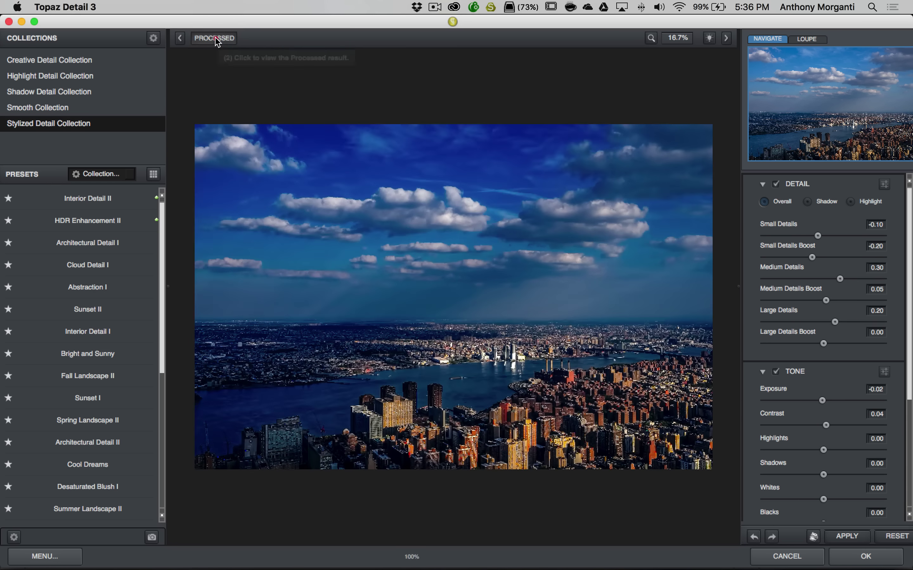
pyautogui.click(214, 38)
pyautogui.click(214, 38)
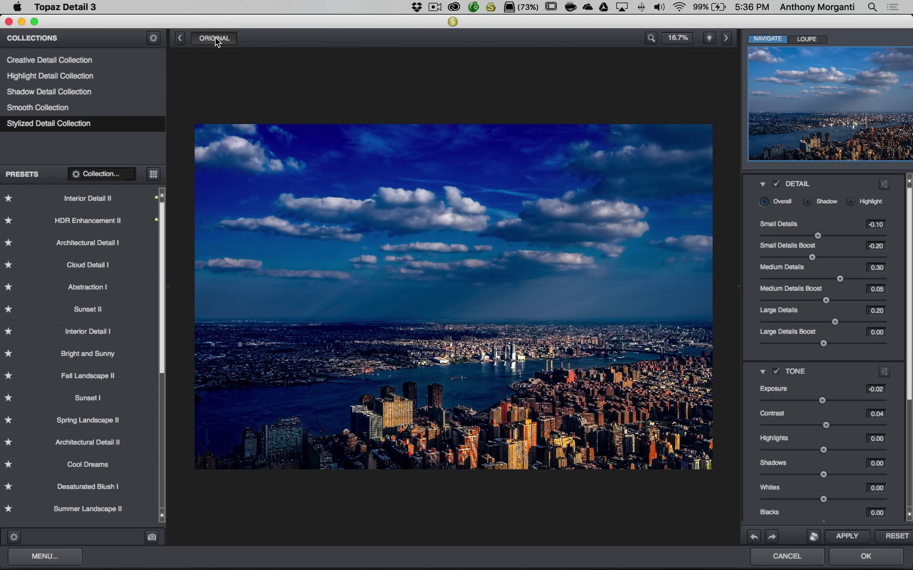
pyautogui.click(215, 37)
pyautogui.click(215, 38)
# Ease the Yellow-Blue tone toward -0.54 to soften the blue, leaving Shadows at zero.
pyautogui.click(763, 185)
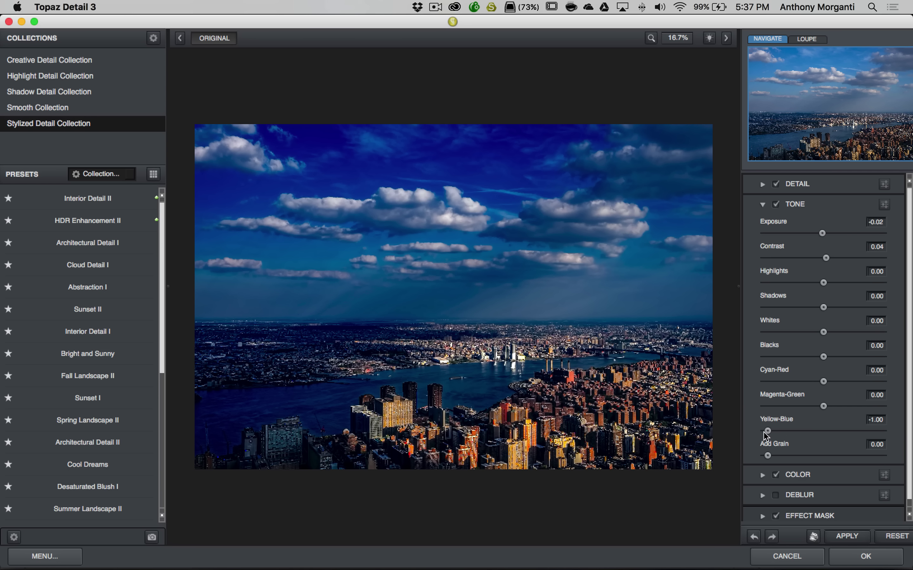
pyautogui.moveTo(770, 434); pyautogui.dragTo(793, 434)
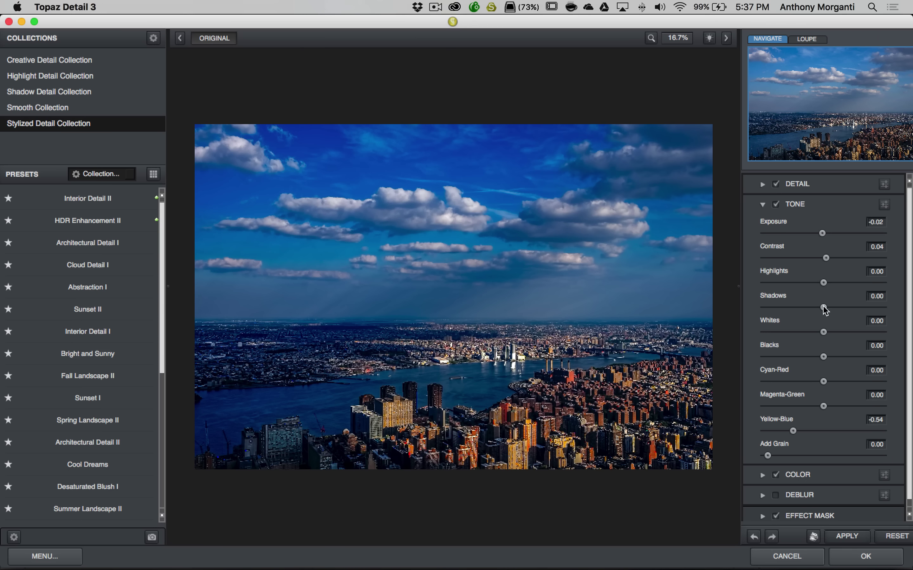
pyautogui.moveTo(825, 309); pyautogui.dragTo(840, 310)
pyautogui.doubleClick(775, 301)
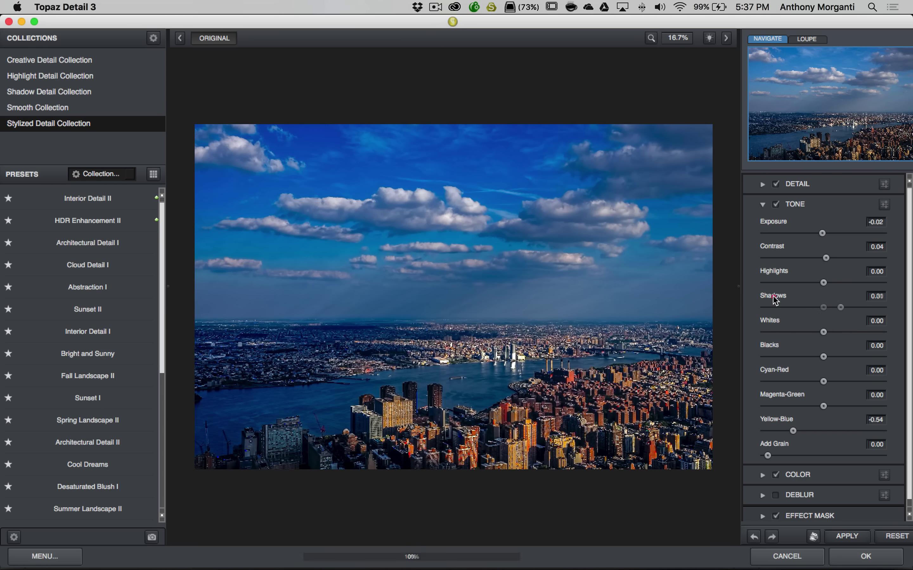
pyautogui.click(762, 205)
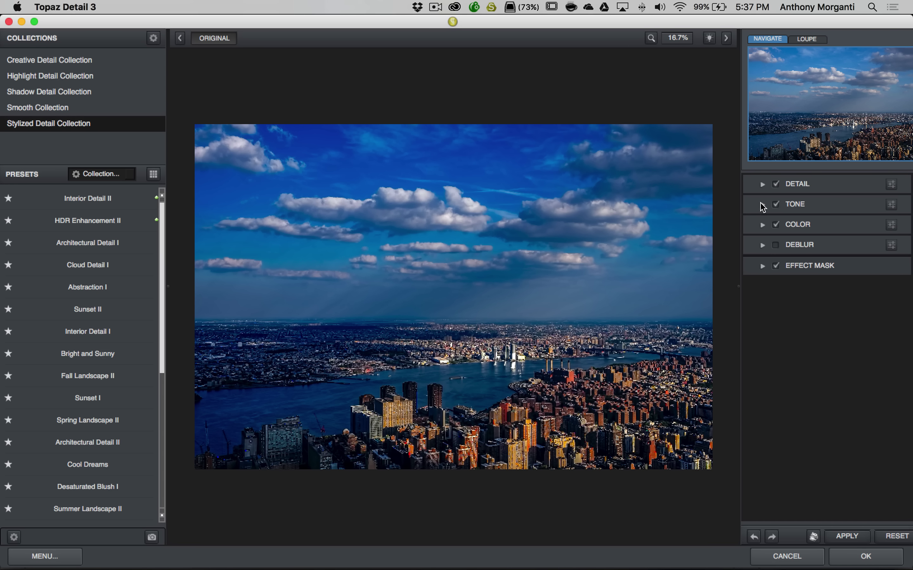
# Check the Color and Effect Mask settings, then commit the filter to the photo.
pyautogui.click(762, 226)
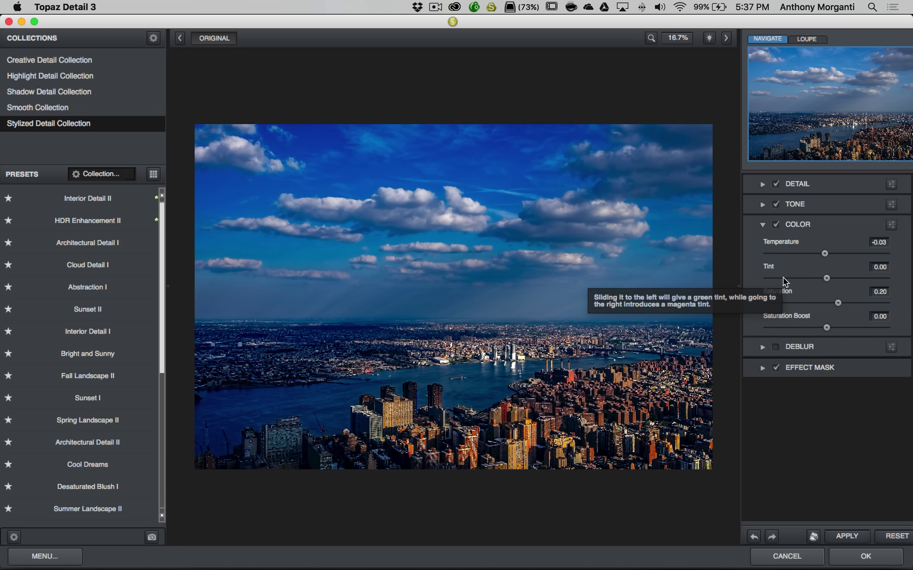
pyautogui.click(762, 226)
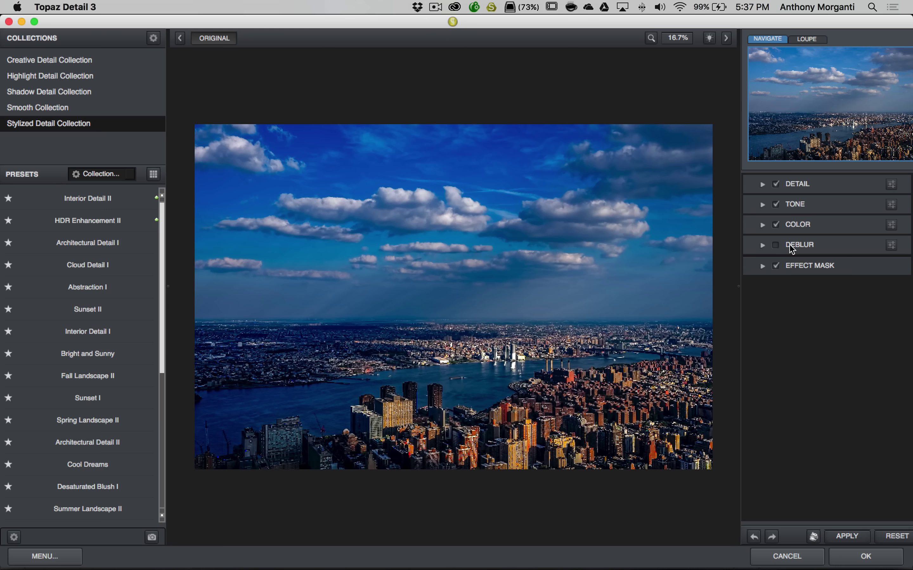
pyautogui.click(762, 266)
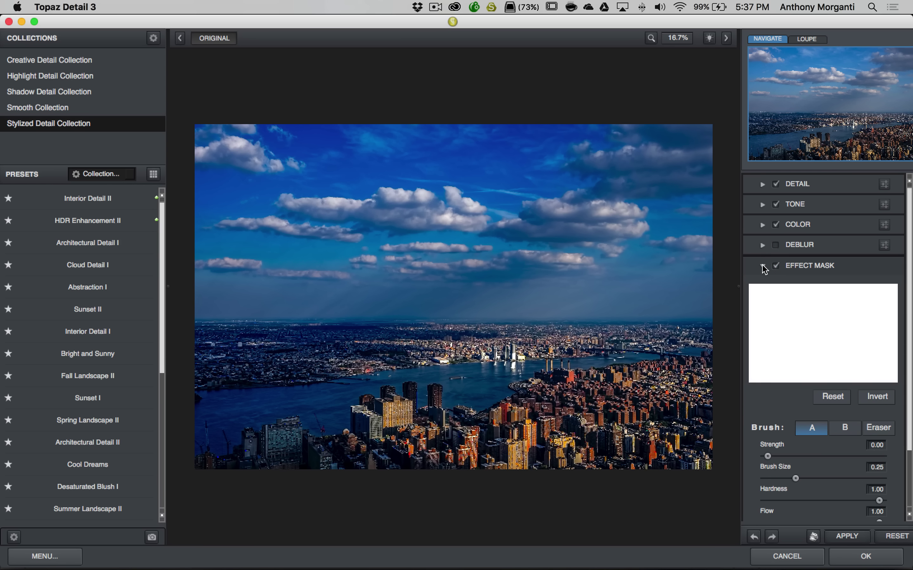
pyautogui.click(762, 266)
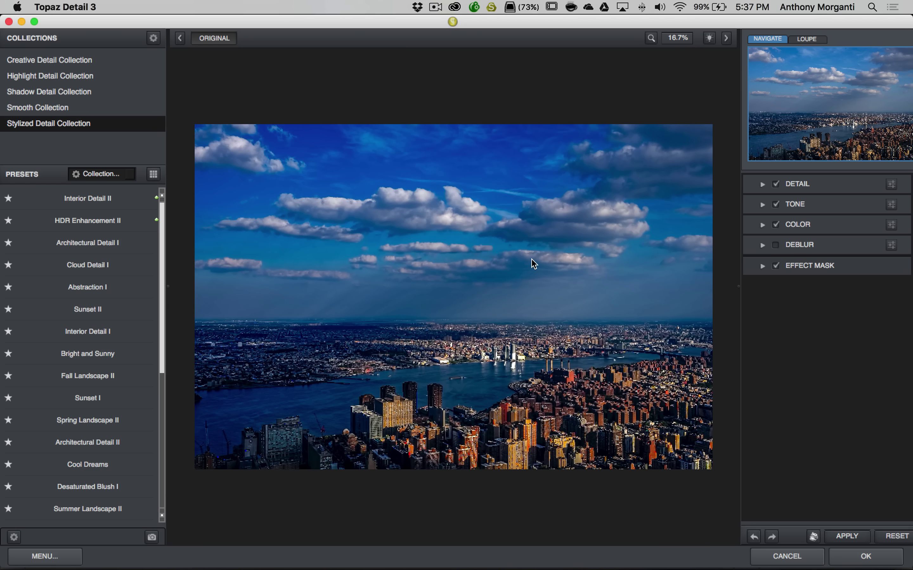
pyautogui.click(867, 558)
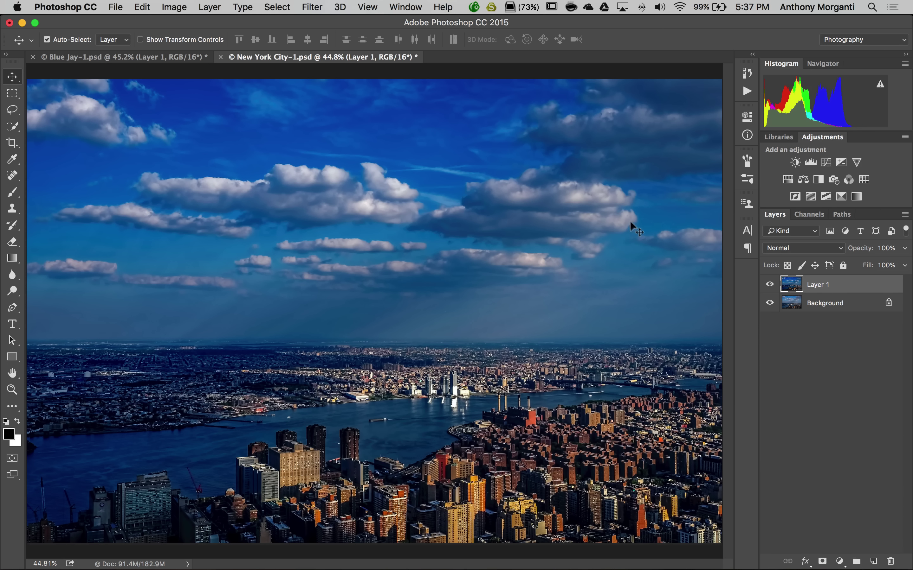
# Toggle Layer 1's visibility to compare the Topaz effect with the original city photo.
pyautogui.click(769, 285)
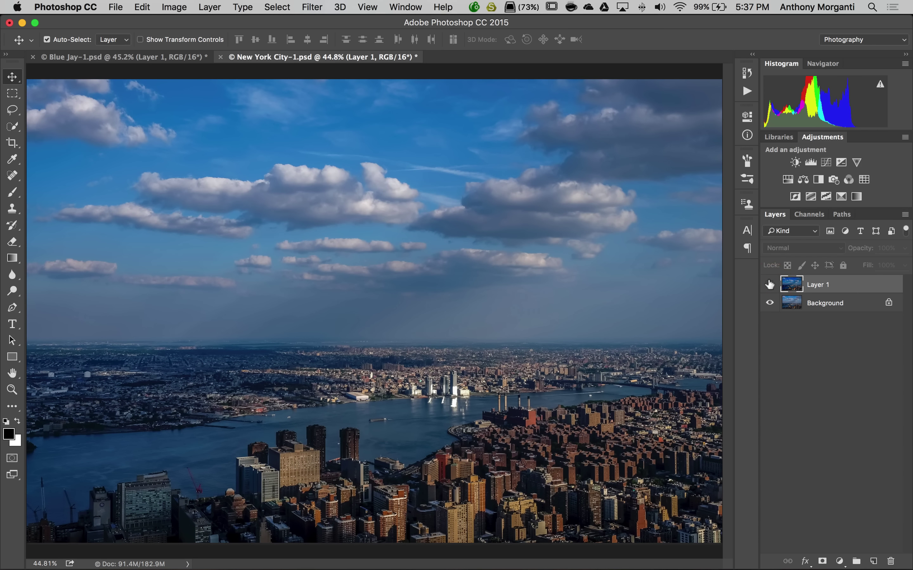
pyautogui.click(769, 284)
pyautogui.click(769, 285)
pyautogui.click(769, 285)
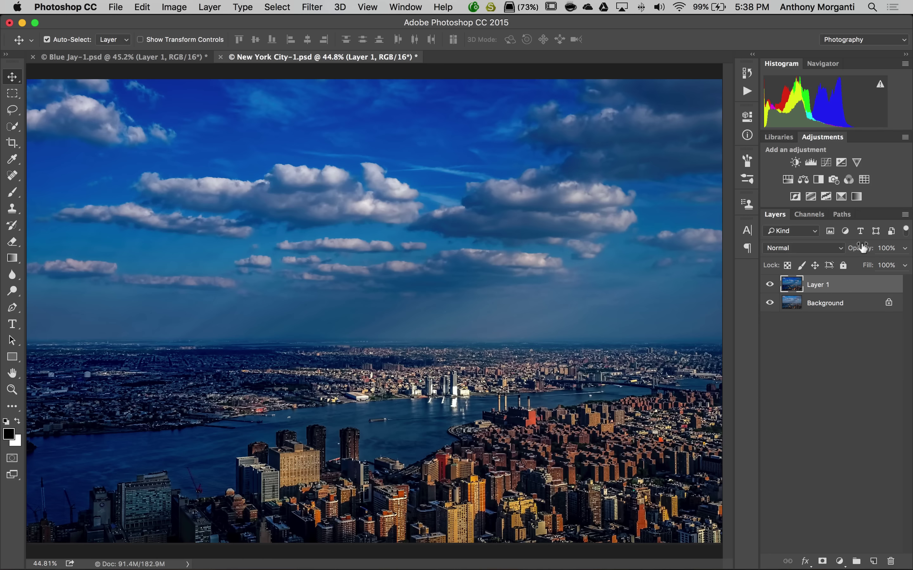
# Try 66% opacity, return Layer 1 to 100%, and add a white layer mask.
pyautogui.click(904, 248)
pyautogui.moveTo(905, 265)
pyautogui.mouseDown()
pyautogui.moveTo(857, 267)
pyautogui.moveTo(907, 265)
pyautogui.mouseUp()
pyautogui.click(863, 248)
pyautogui.click(821, 560)
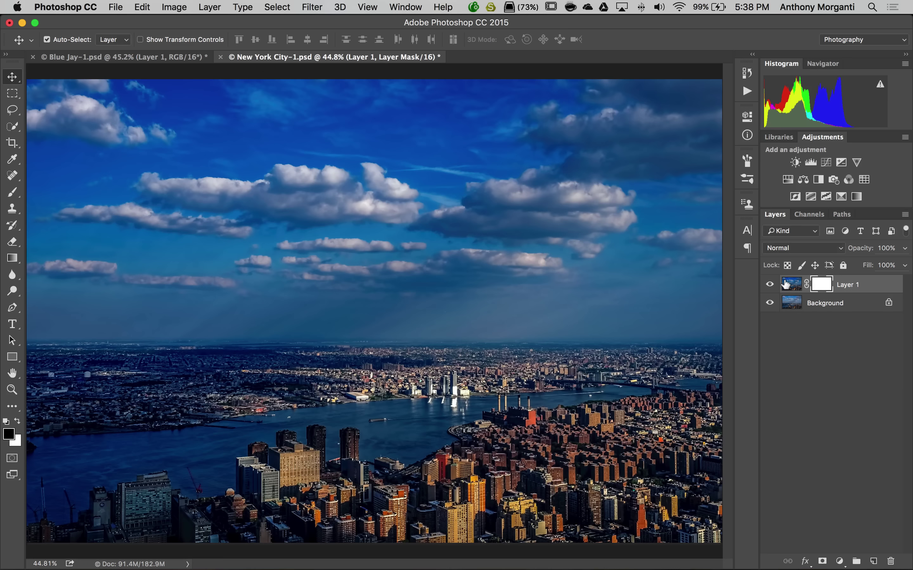
# Paint soft 55%-opacity black on the mask over the river and bottom buildings.
pyautogui.press('b')
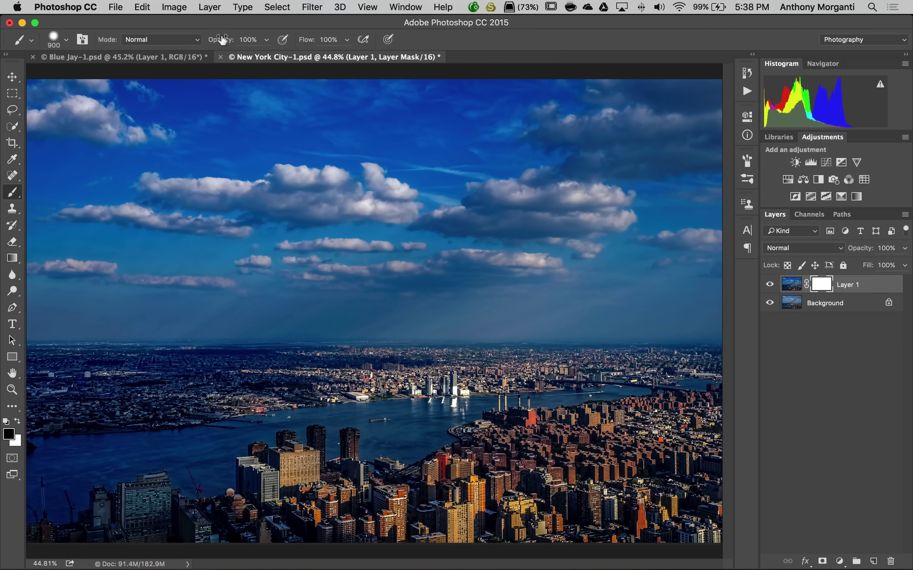
pyautogui.moveTo(220, 40); pyautogui.dragTo(196, 39)
pyautogui.click(57, 43)
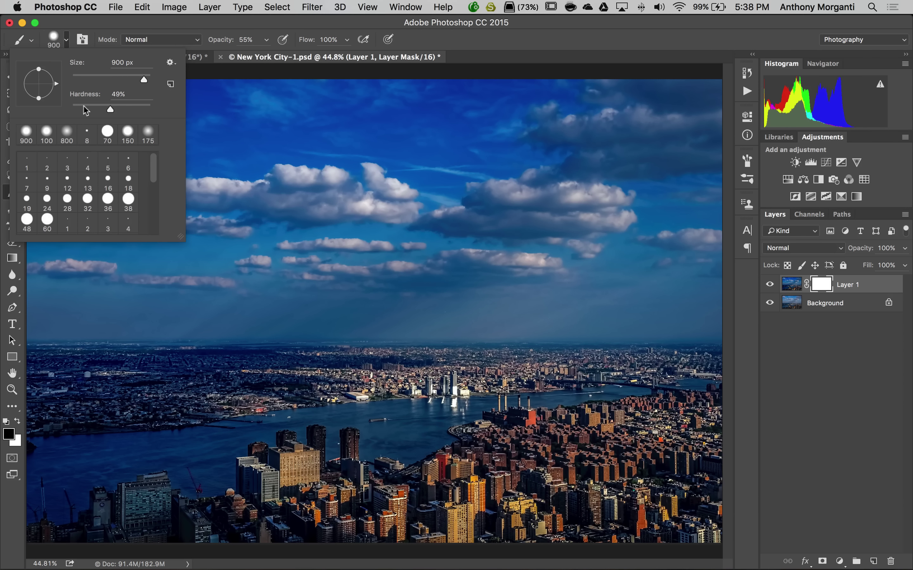
pyautogui.moveTo(110, 111); pyautogui.dragTo(98, 111)
pyautogui.press('Return')
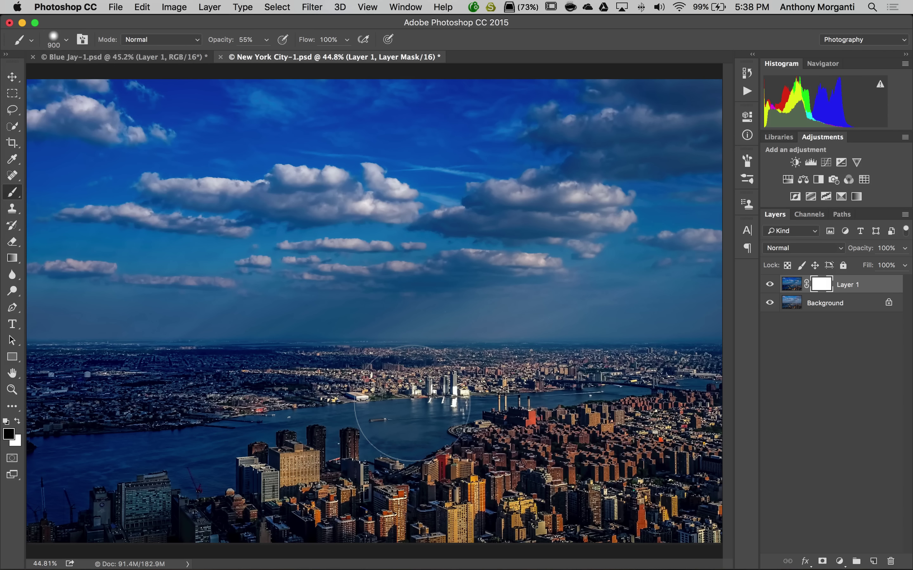
pyautogui.click(412, 403)
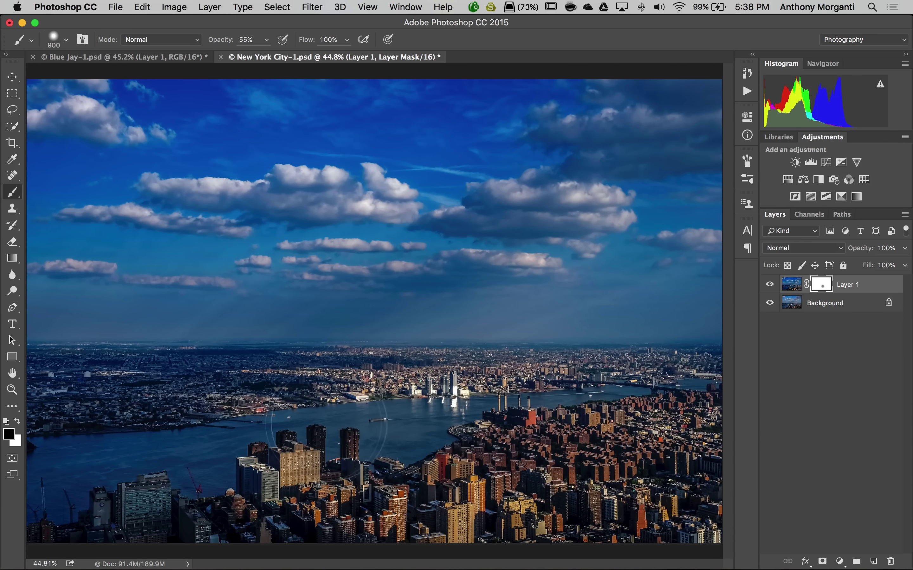
pyautogui.moveTo(99, 414)
pyautogui.mouseDown()
pyautogui.moveTo(79, 506)
pyautogui.moveTo(102, 517)
pyautogui.moveTo(709, 536)
pyautogui.mouseUp()
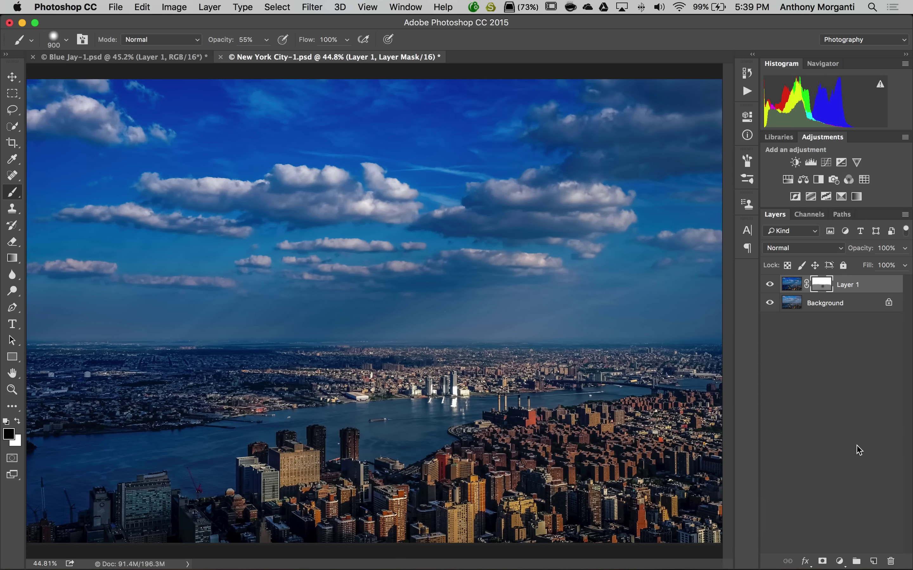
pyautogui.click(769, 283)
pyautogui.click(770, 283)
pyautogui.click(769, 283)
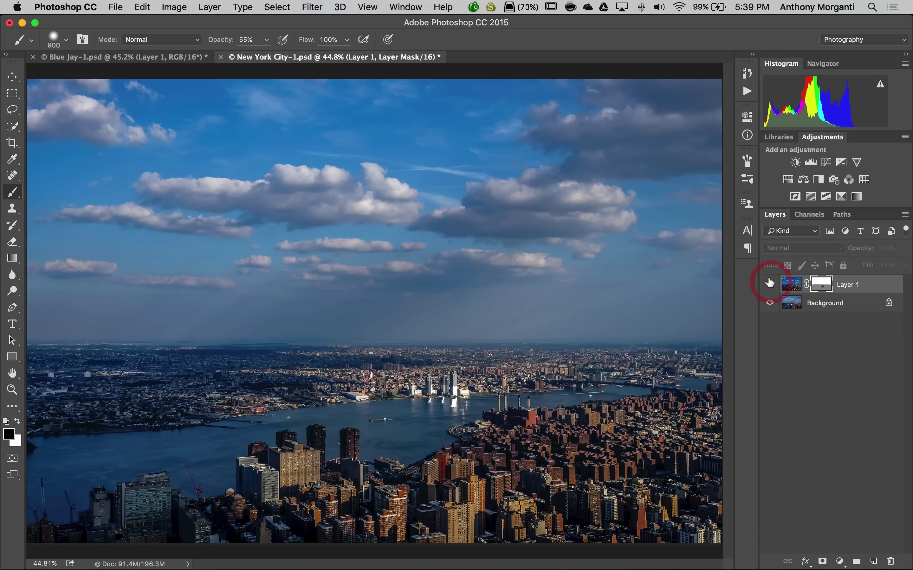
pyautogui.click(770, 283)
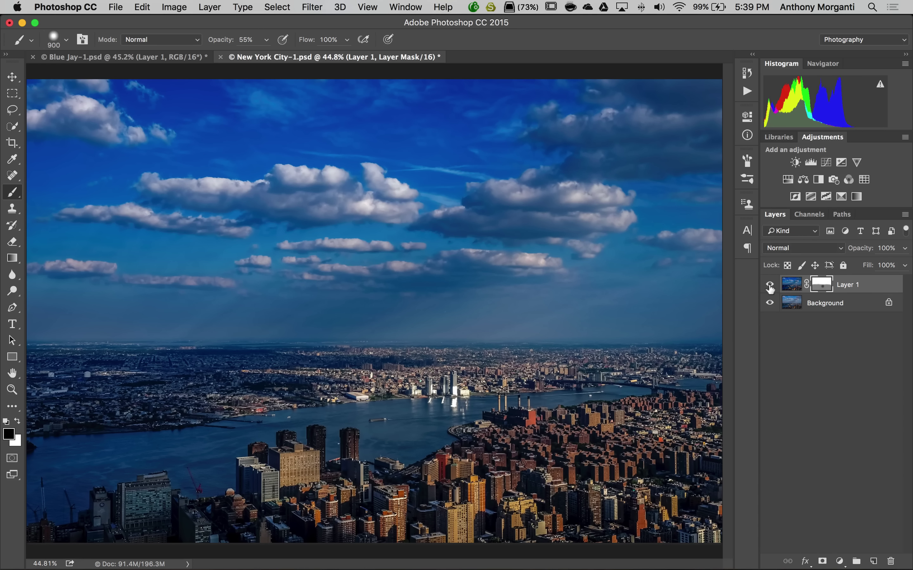